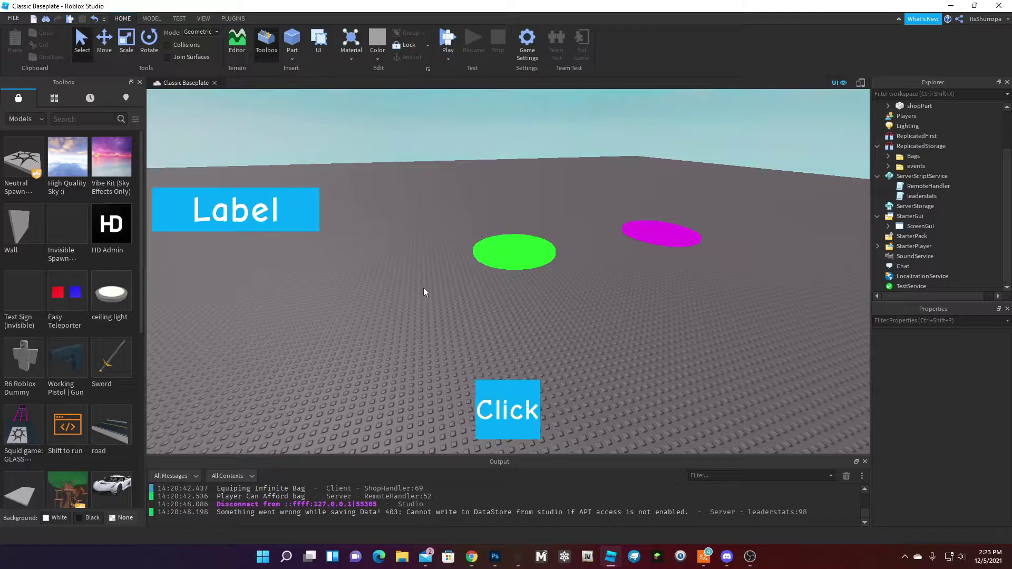
{"action": "scroll", "coordinate": [580, 326], "scroll_direction": "down", "scroll_amount": 3}
{"action": "left_click", "coordinate": [418, 211]}
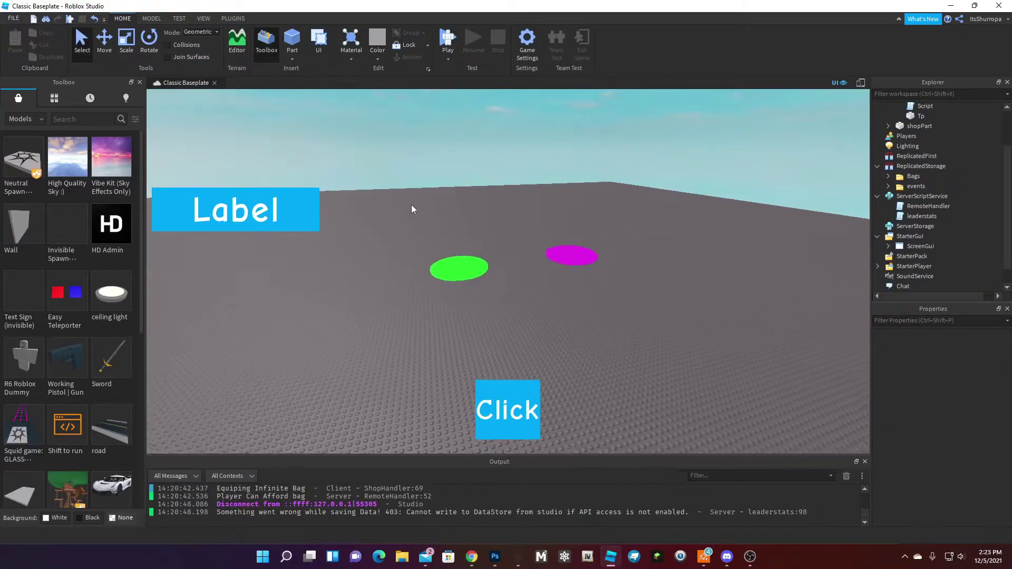
{"action": "left_click", "coordinate": [572, 256]}
{"action": "left_click", "coordinate": [674, 352]}
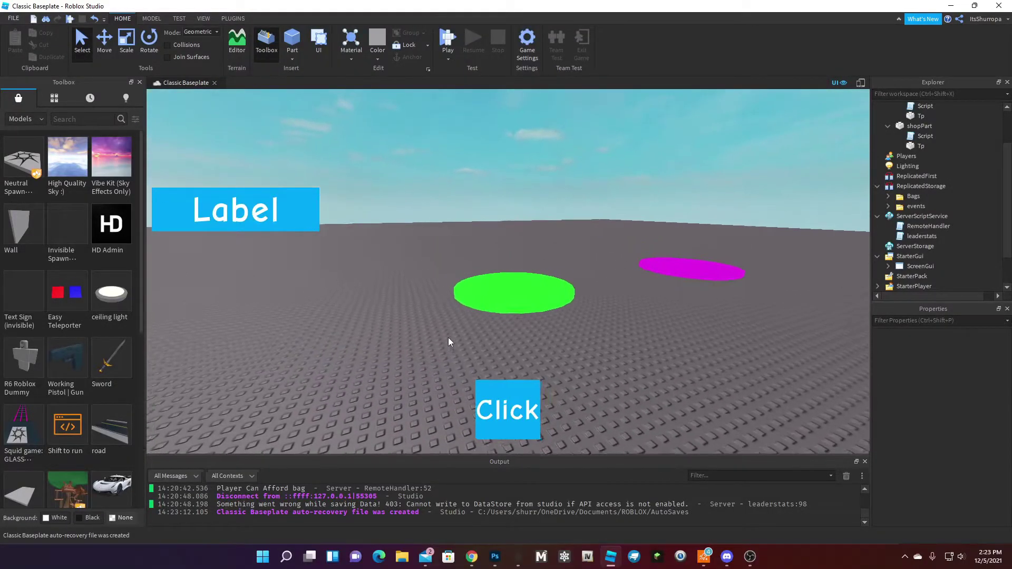
{"action": "right_click_drag", "start_coordinate": [448, 337], "coordinate": [448, 337]}
{"action": "key", "text": "s"}
{"action": "left_click_drag", "start_coordinate": [395, 210], "coordinate": [626, 348]}
{"action": "left_click", "coordinate": [564, 343]}
{"action": "left_click_drag", "start_coordinate": [384, 193], "coordinate": [688, 331]}
{"action": "left_click", "coordinate": [681, 357]}
{"action": "left_click_drag", "start_coordinate": [430, 199], "coordinate": [692, 363]}
{"action": "left_click", "coordinate": [692, 363]}
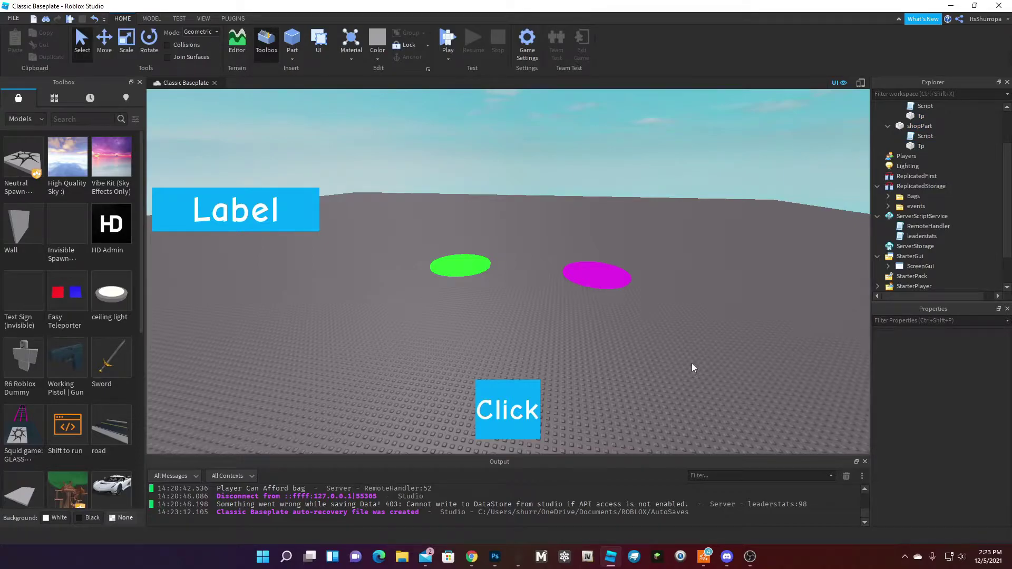
{"action": "key", "text": "w"}
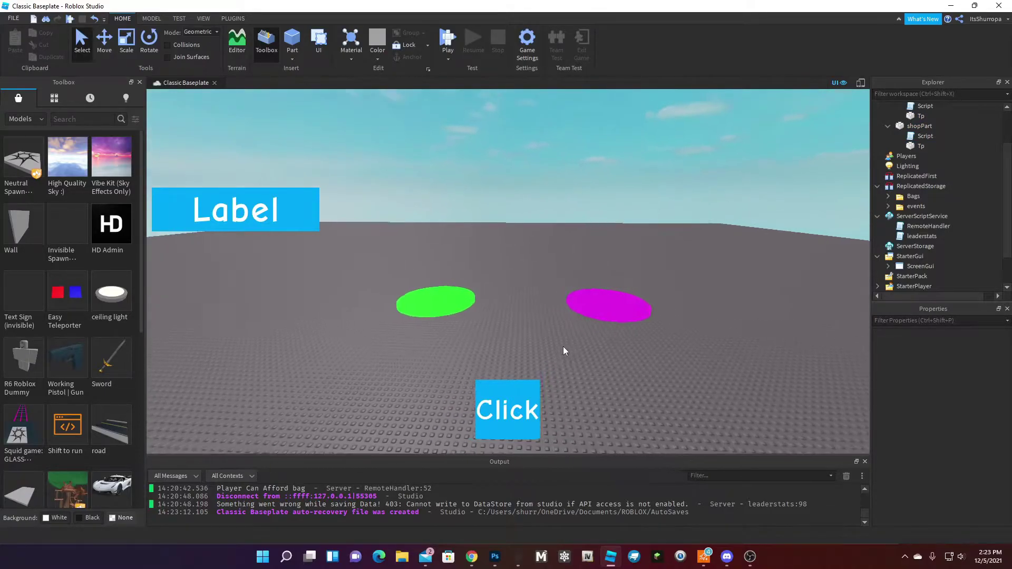
{"action": "key", "text": "s"}
{"action": "left_click_drag", "start_coordinate": [553, 317], "coordinate": [343, 255]}
{"action": "left_click_drag", "start_coordinate": [343, 255], "coordinate": [661, 373]}
{"action": "left_click", "coordinate": [467, 232]}
{"action": "left_click_drag", "start_coordinate": [293, 254], "coordinate": [645, 393]}
{"action": "left_click", "coordinate": [368, 195]}
{"action": "left_click_drag", "start_coordinate": [362, 253], "coordinate": [748, 391]}
{"action": "key", "text": "w"}
{"action": "left_click", "coordinate": [748, 397]}
{"action": "left_click_drag", "start_coordinate": [356, 253], "coordinate": [727, 382]}
{"action": "left_click", "coordinate": [710, 365]}
{"action": "left_click_drag", "start_coordinate": [351, 257], "coordinate": [694, 388]}
{"action": "left_click", "coordinate": [337, 269]}
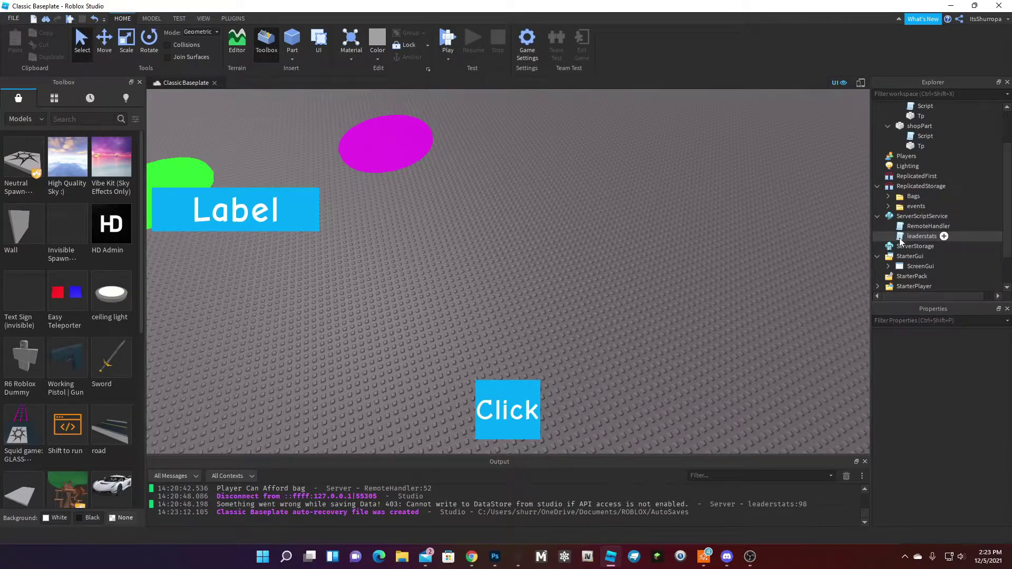
{"action": "scroll", "coordinate": [611, 240], "scroll_direction": "down", "scroll_amount": 5}
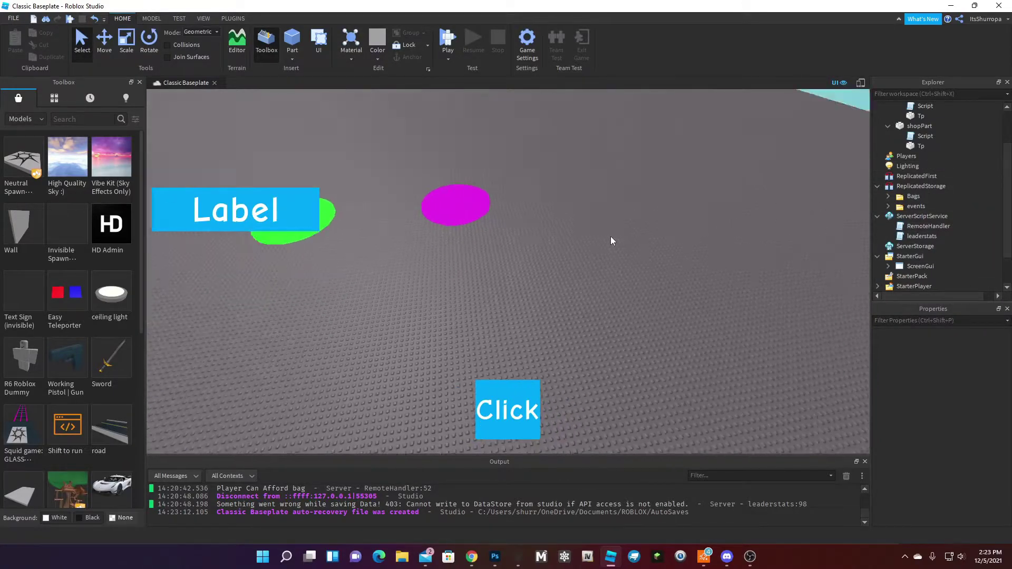
{"action": "scroll", "coordinate": [642, 309], "scroll_direction": "down", "scroll_amount": 3}
{"action": "scroll", "coordinate": [678, 289], "scroll_direction": "up", "scroll_amount": 6}
{"action": "scroll", "coordinate": [774, 237], "scroll_direction": "down", "scroll_amount": 3}
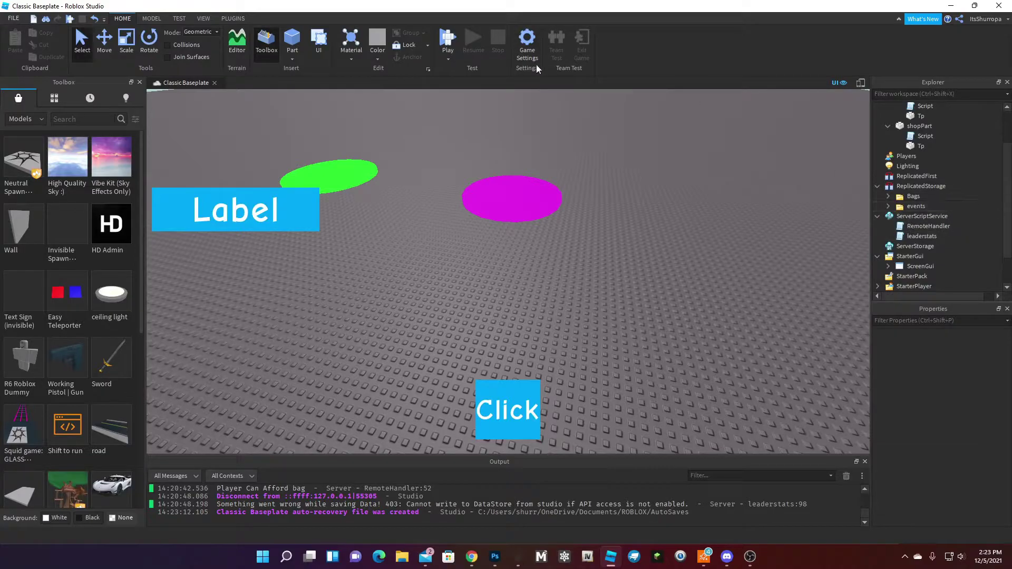
Step: Open the RemoteHandler script, review its click, buyBag and equipBag event code, and close it
{"action": "double_click", "coordinate": [908, 228]}
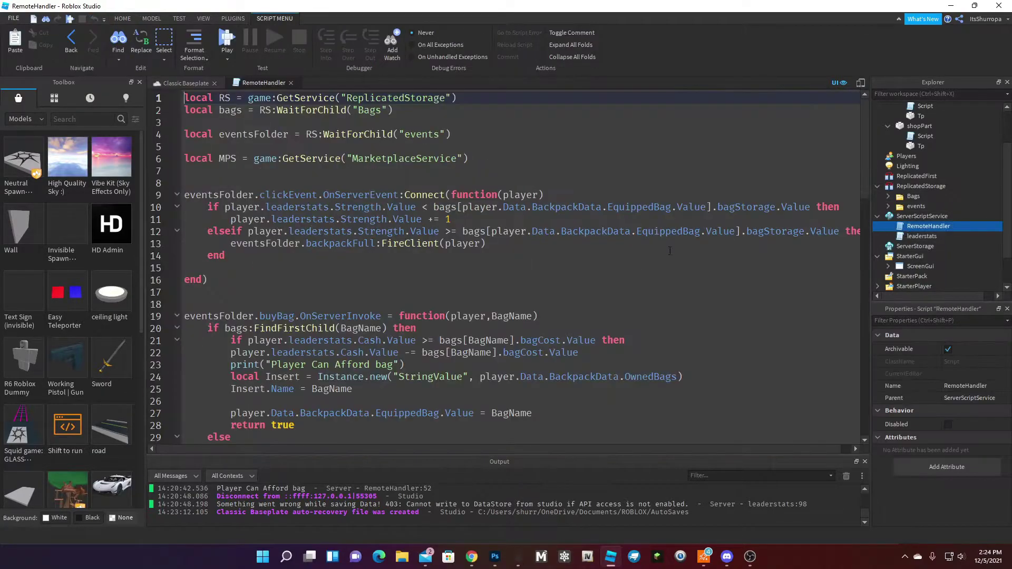
{"action": "left_click", "coordinate": [476, 184]}
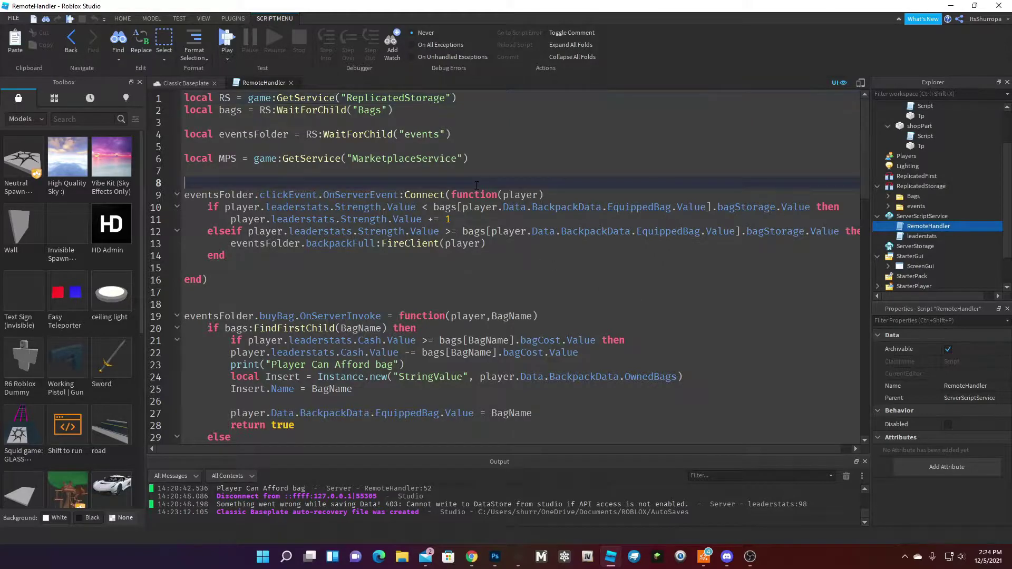
{"action": "scroll", "coordinate": [459, 306], "scroll_direction": "down", "scroll_amount": 12}
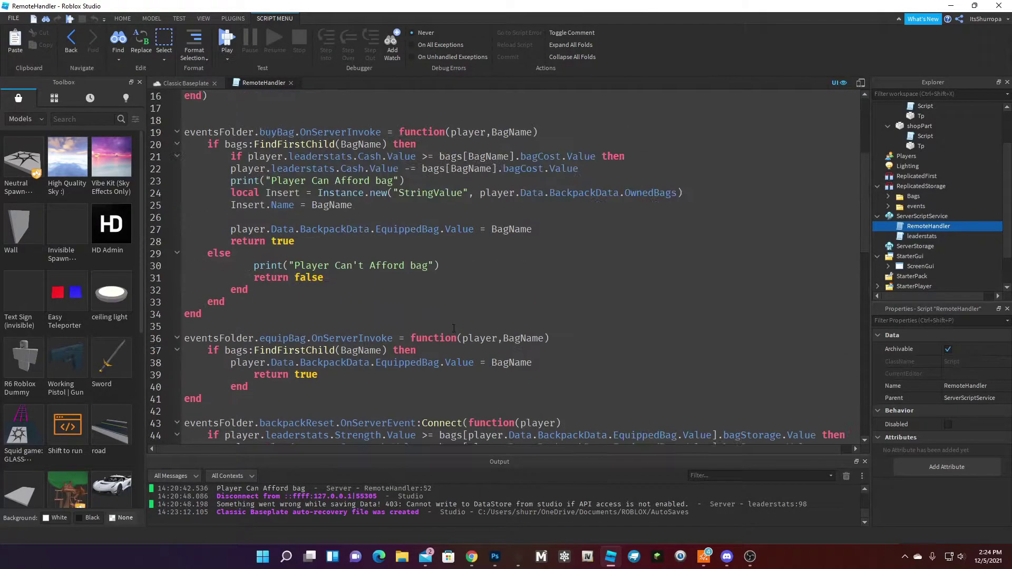
{"action": "scroll", "coordinate": [458, 336], "scroll_direction": "up", "scroll_amount": 7}
{"action": "left_click", "coordinate": [292, 83]}
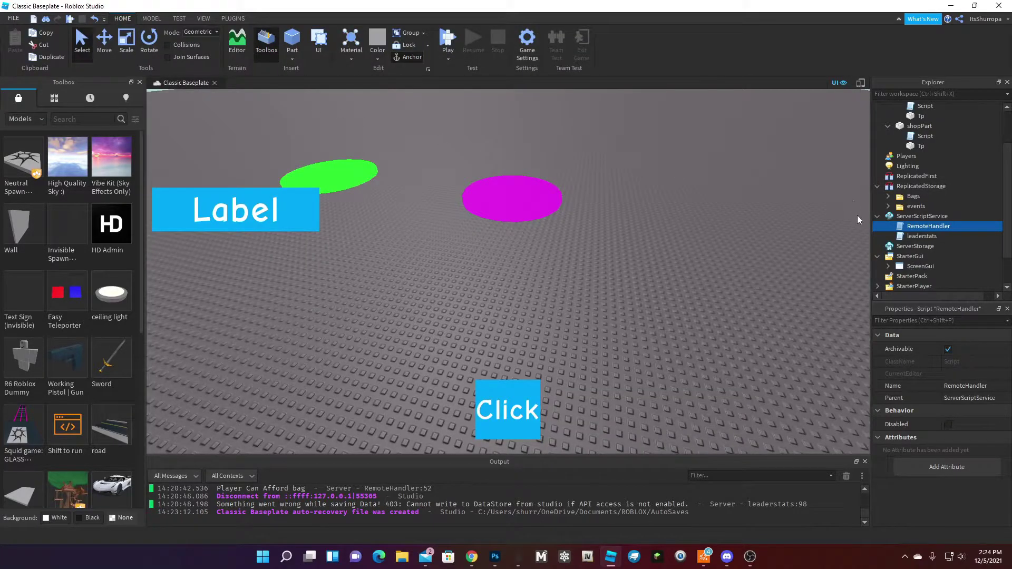
Step: Open the leaderstats script, review the infinite-bag loop and the data store loading and saving code, and close it
{"action": "double_click", "coordinate": [929, 236]}
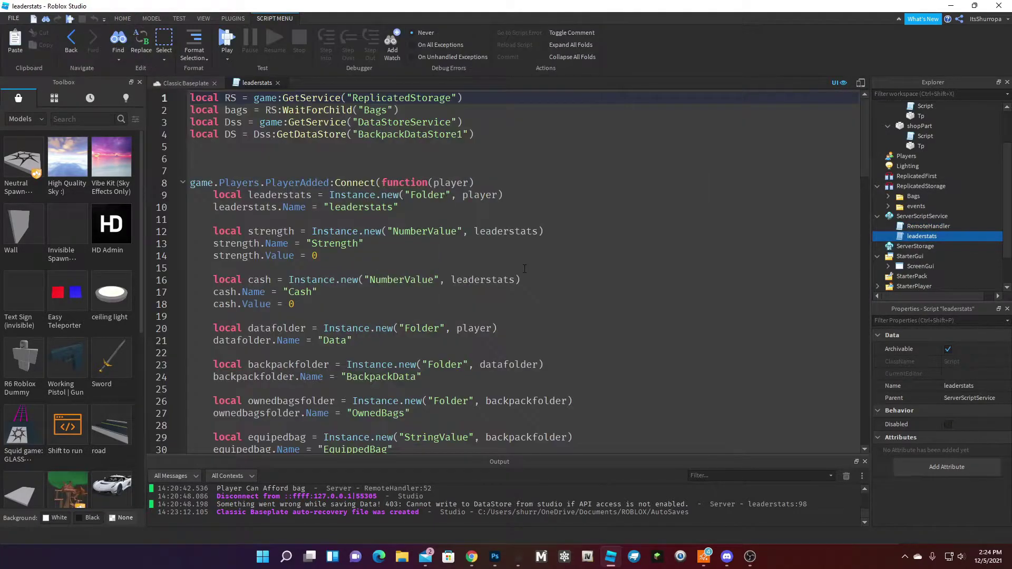
{"action": "scroll", "coordinate": [525, 268], "scroll_direction": "down", "scroll_amount": 9}
{"action": "left_click_drag", "start_coordinate": [447, 217], "coordinate": [236, 204]}
{"action": "left_click_drag", "start_coordinate": [232, 242], "coordinate": [204, 195]}
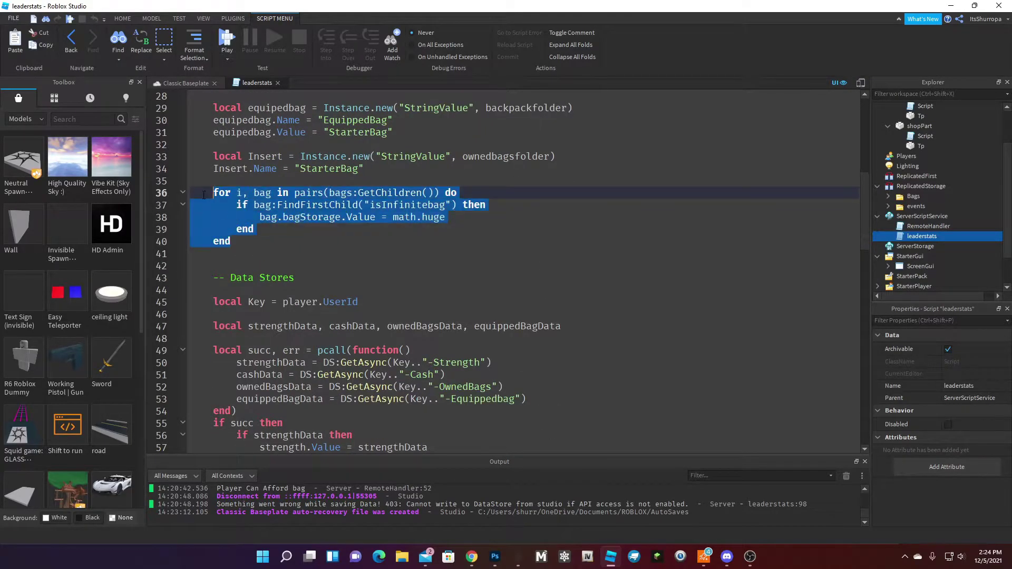
{"action": "left_click", "coordinate": [309, 230]}
{"action": "right_click", "coordinate": [309, 230]}
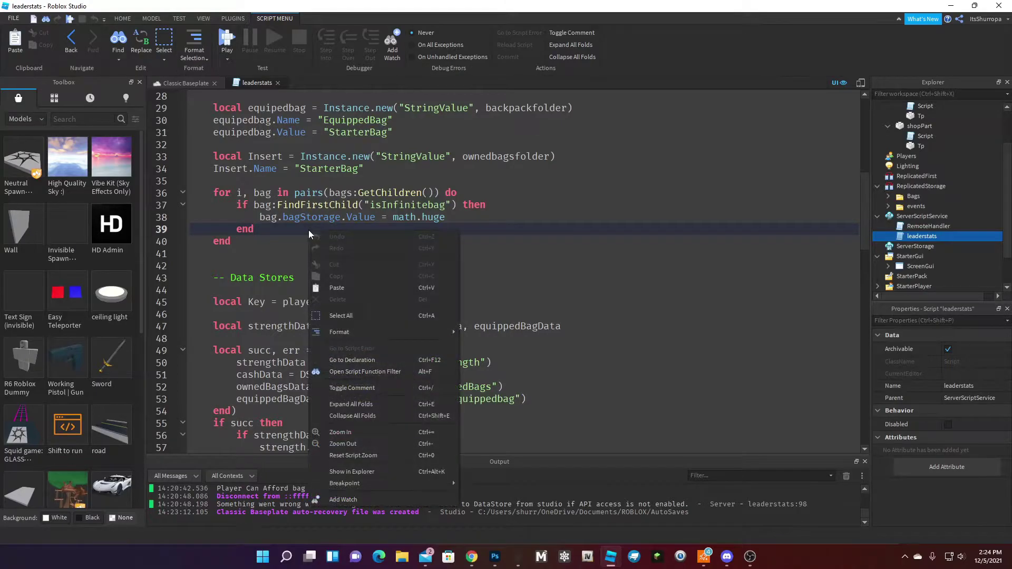
{"action": "double_click", "coordinate": [291, 217]}
{"action": "scroll", "coordinate": [325, 244], "scroll_direction": "down", "scroll_amount": 2}
{"action": "scroll", "coordinate": [312, 216], "scroll_direction": "up", "scroll_amount": 2}
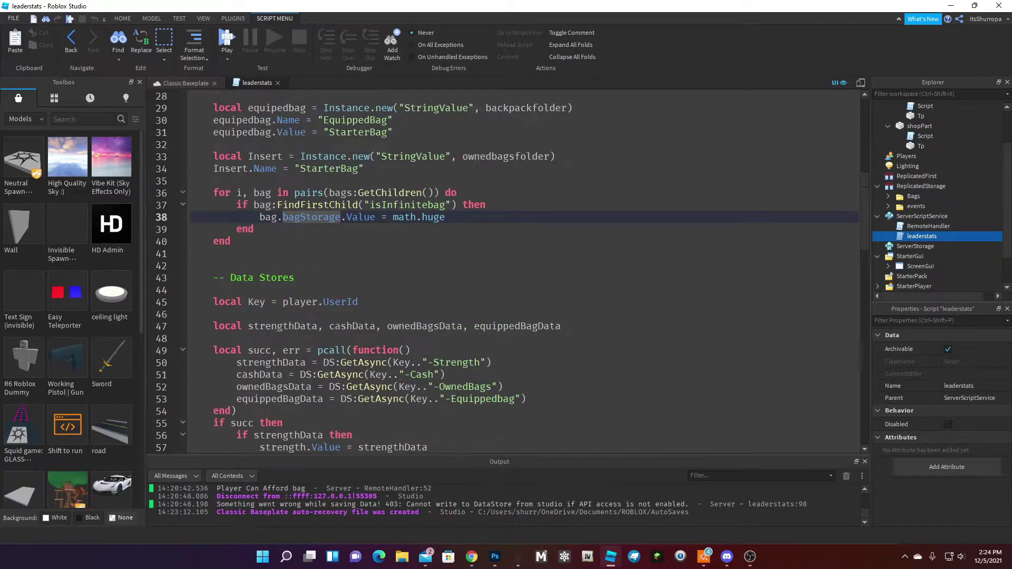
{"action": "scroll", "coordinate": [302, 211], "scroll_direction": "down", "scroll_amount": 16}
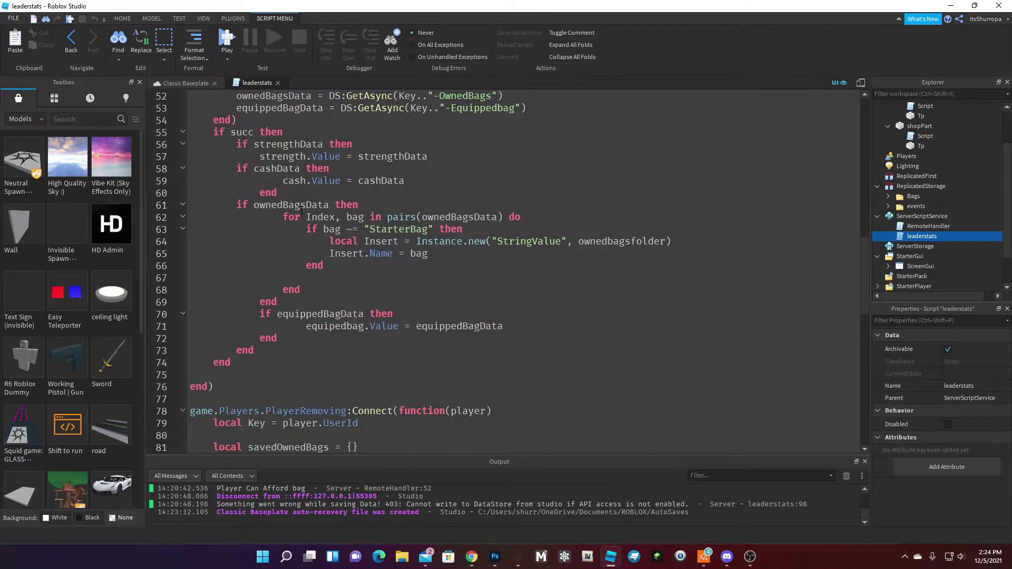
{"action": "scroll", "coordinate": [303, 211], "scroll_direction": "up", "scroll_amount": 4}
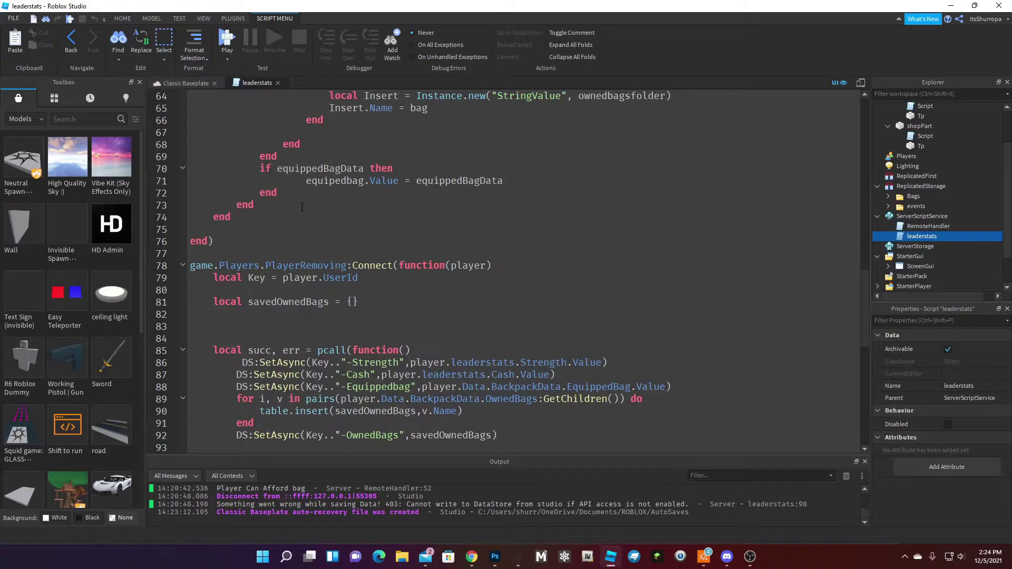
{"action": "left_click", "coordinate": [278, 82]}
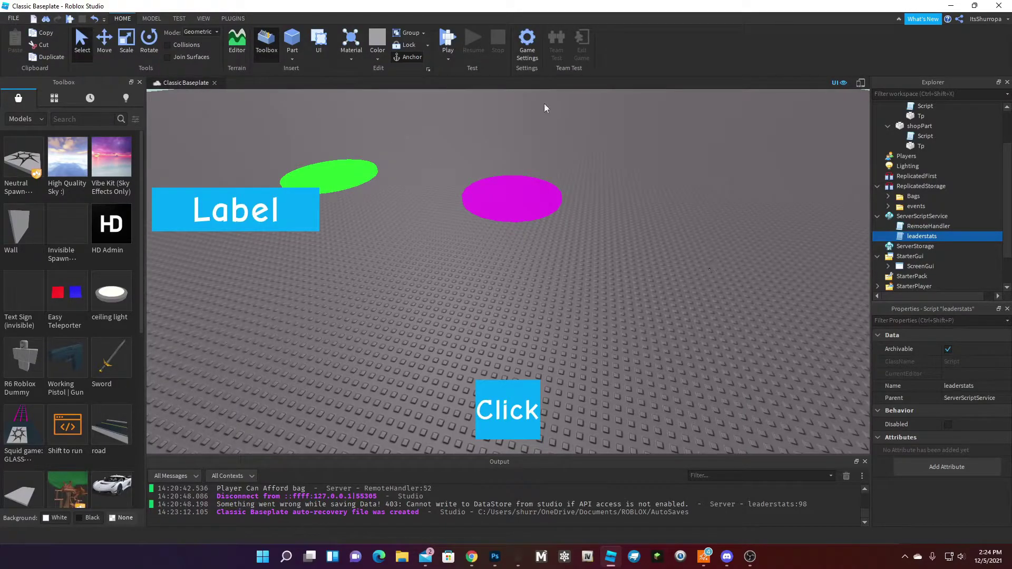
Step: Start a play test, fill the bag to 10 strength, and sell its contents
{"action": "left_click", "coordinate": [449, 39]}
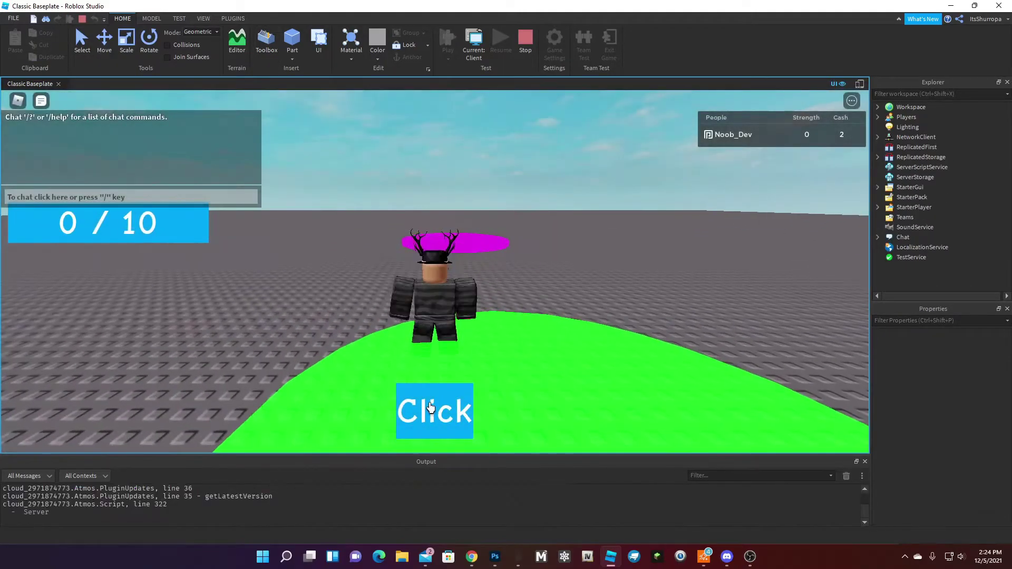
{"action": "left_click", "coordinate": [430, 408]}
{"action": "left_click", "coordinate": [428, 409]}
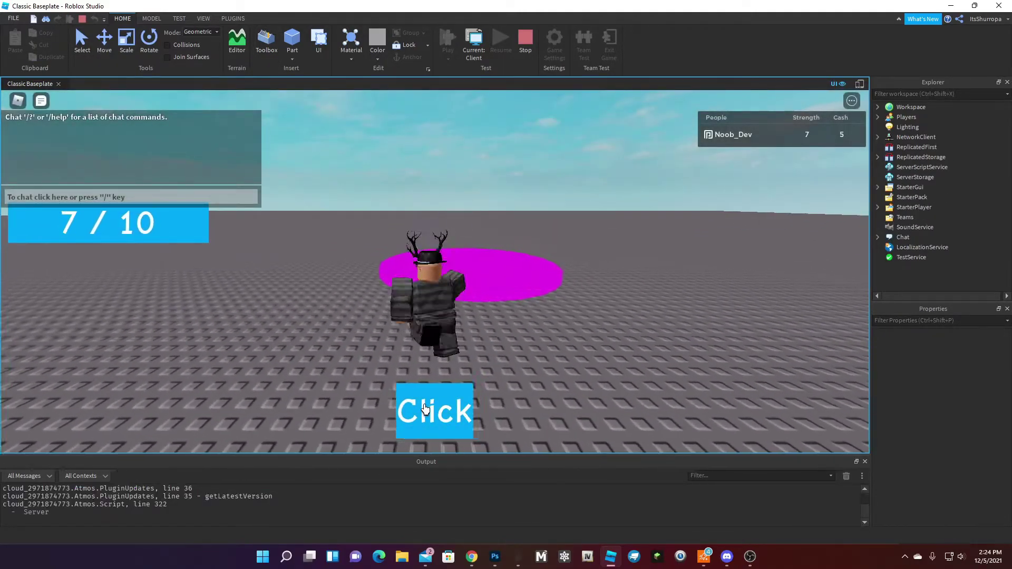
{"action": "left_click", "coordinate": [426, 410]}
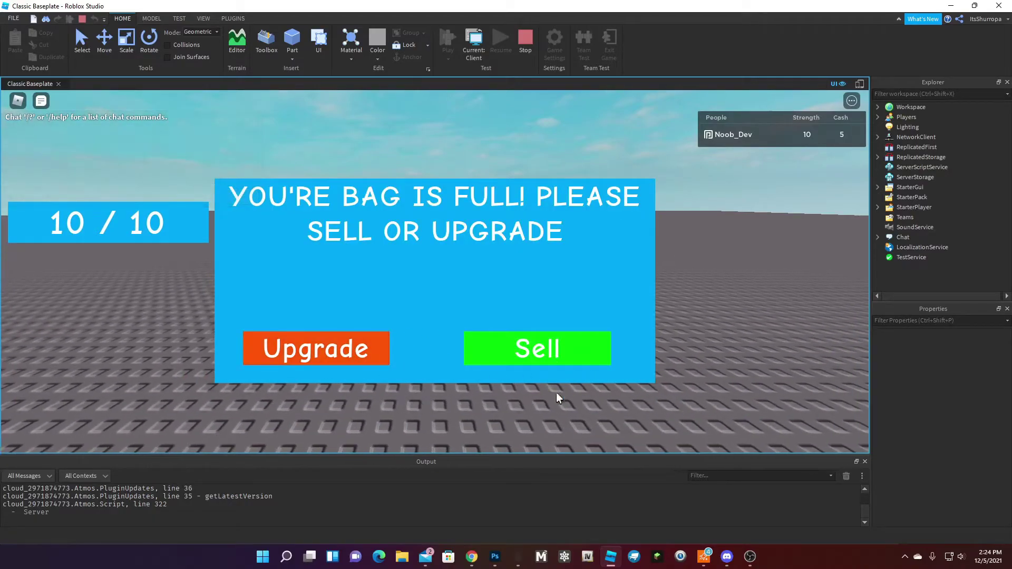
{"action": "left_click", "coordinate": [552, 362]}
Step: Walk to the magenta shop pad, browse the bags on offer, and buy the InfiniteBag before closing the shop
{"action": "key", "text": "w"}
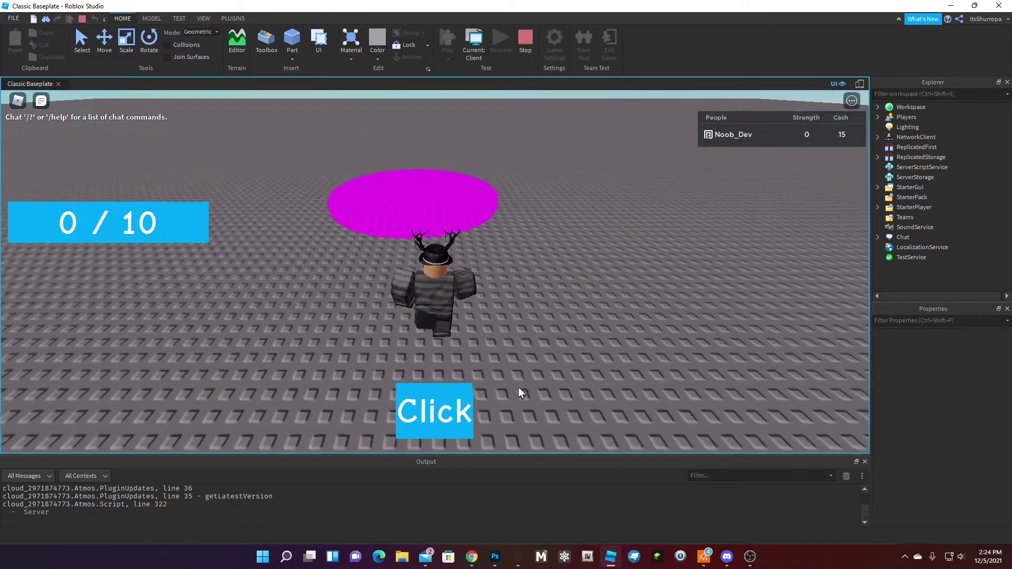
{"action": "left_click", "coordinate": [394, 202]}
{"action": "left_click", "coordinate": [269, 208]}
{"action": "left_click", "coordinate": [337, 198]}
{"action": "left_click", "coordinate": [396, 195]}
{"action": "left_click", "coordinate": [293, 255]}
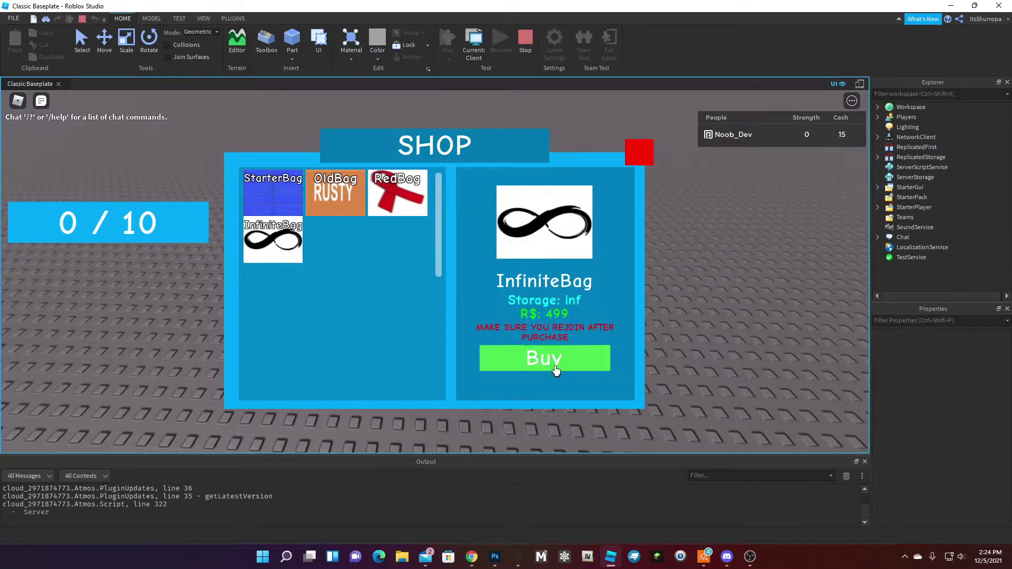
{"action": "left_click", "coordinate": [532, 353]}
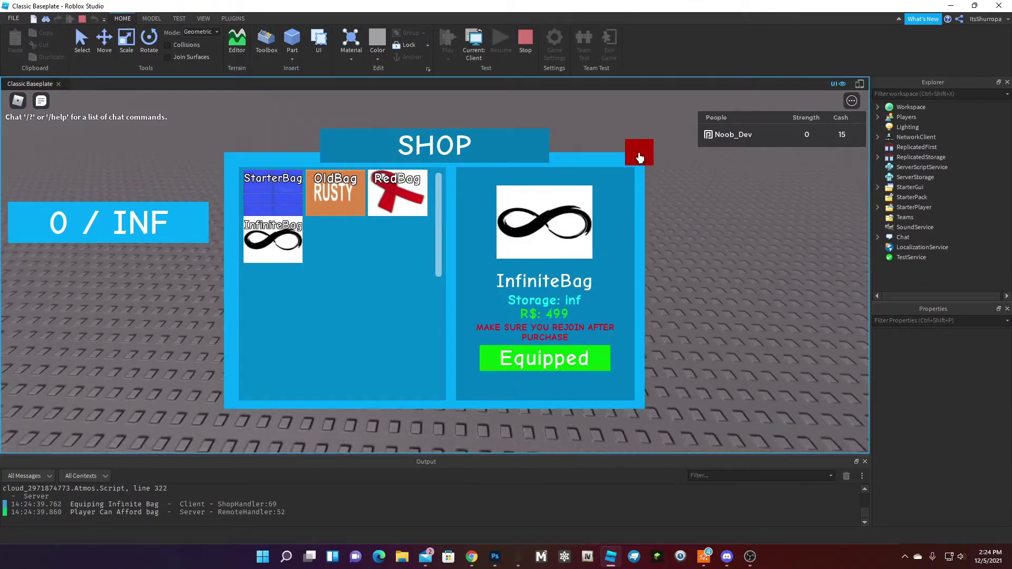
{"action": "left_click", "coordinate": [639, 158]}
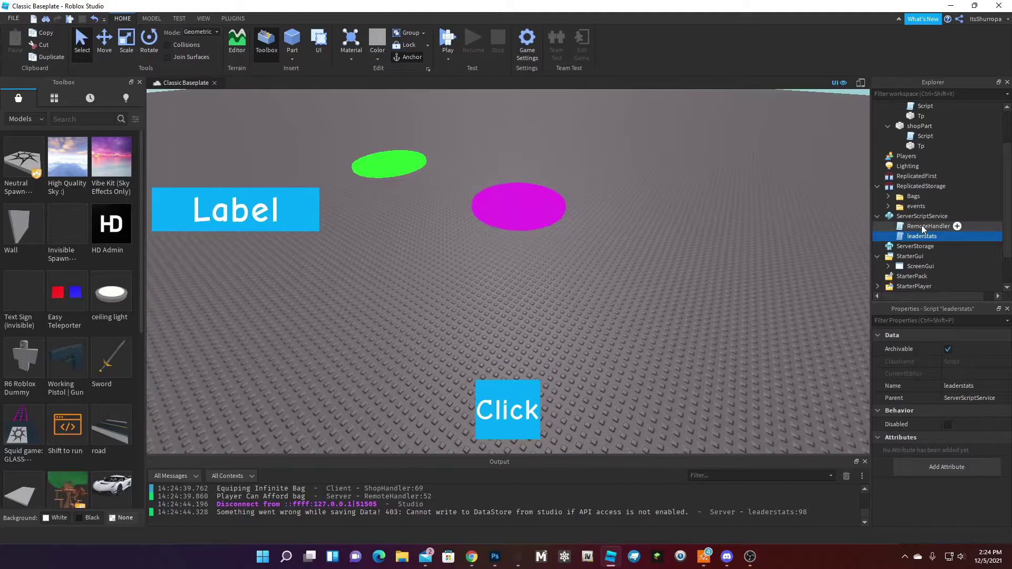
Step: Inspect the bagCost, bagStorage and isInfinitebag values of InfiniteBag in the ReplicatedStorage Bags folder
{"action": "scroll", "coordinate": [899, 248], "scroll_direction": "up", "scroll_amount": 2}
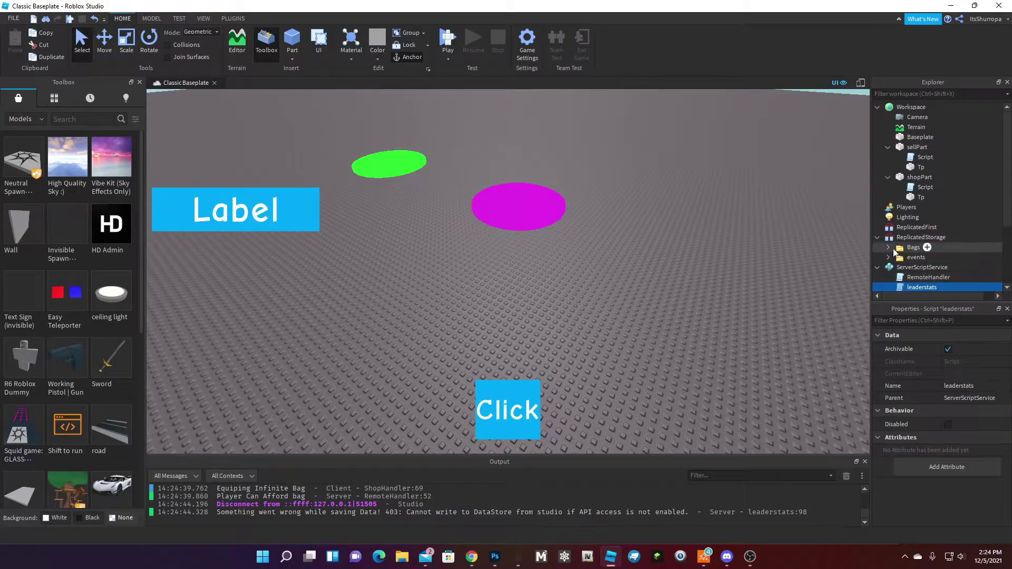
{"action": "left_click", "coordinate": [889, 248]}
{"action": "scroll", "coordinate": [896, 241], "scroll_direction": "down", "scroll_amount": 1}
{"action": "left_click", "coordinate": [899, 229]}
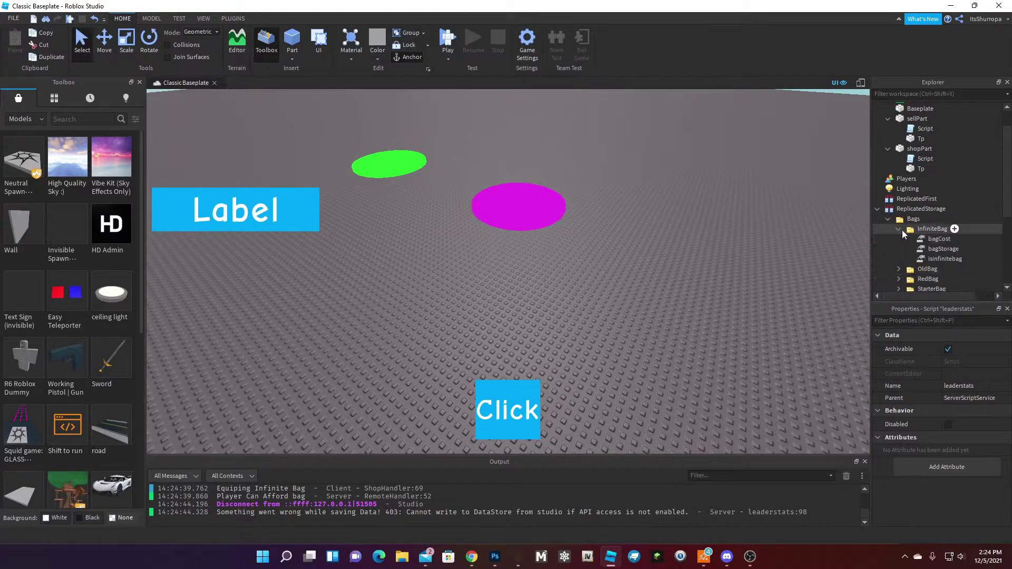
{"action": "left_click", "coordinate": [939, 238]}
{"action": "left_click", "coordinate": [943, 249]}
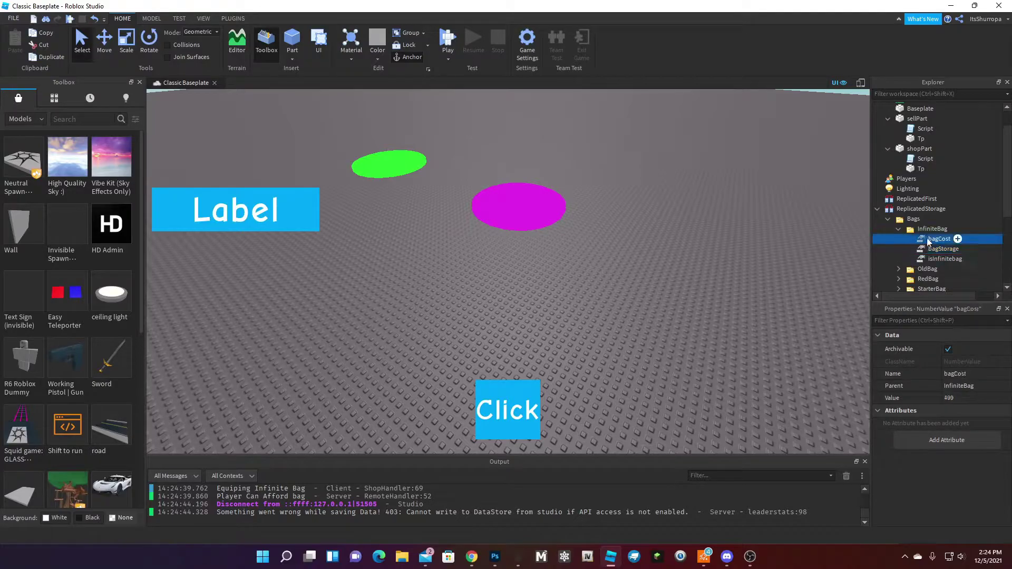
{"action": "left_click", "coordinate": [932, 259]}
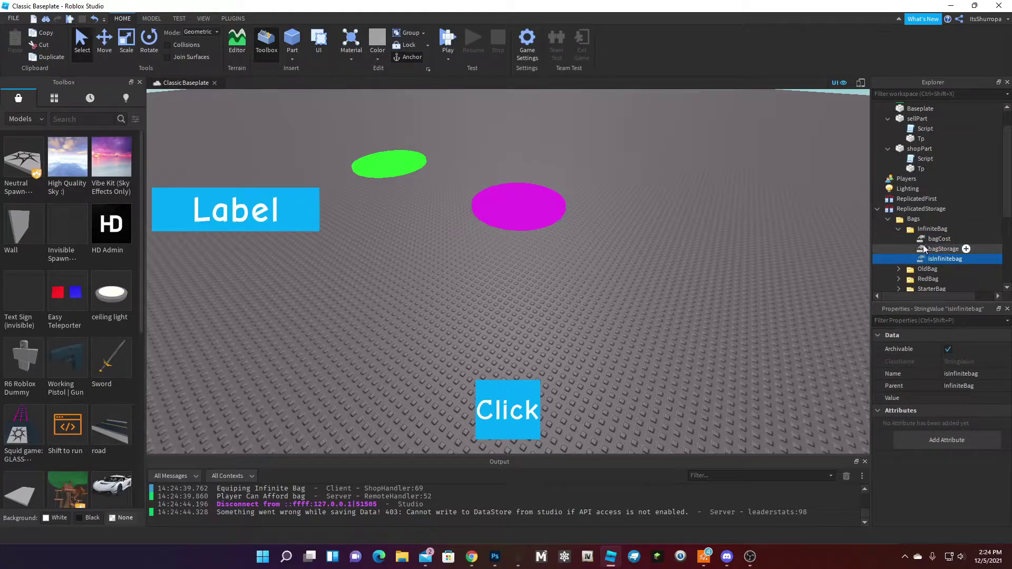
{"action": "left_click", "coordinate": [925, 240]}
{"action": "left_click", "coordinate": [899, 230]}
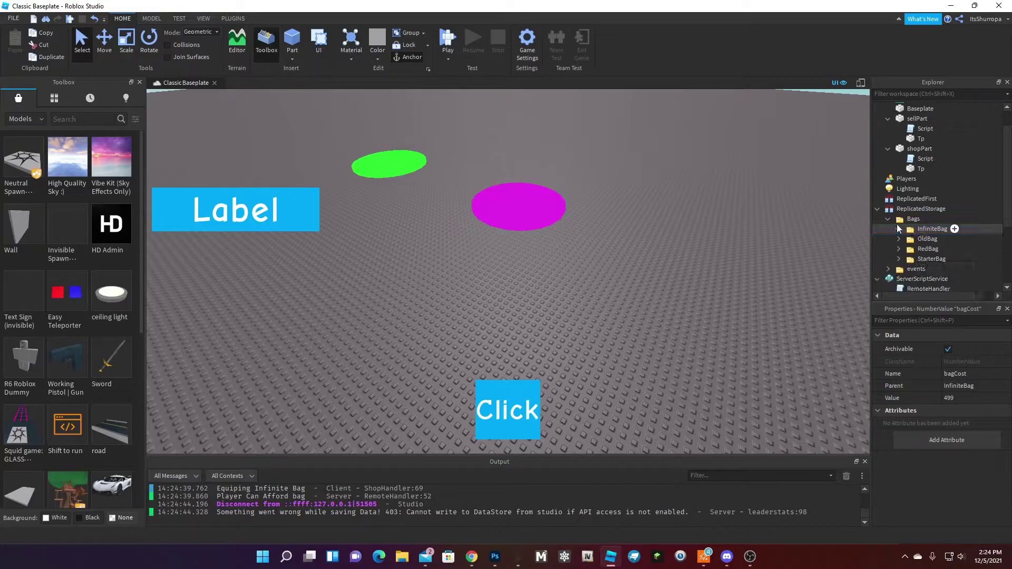
Step: Open the RemoteHandler script and add a local variable named InfiniteStorage below the MarketplaceService line
{"action": "scroll", "coordinate": [913, 237], "scroll_direction": "down", "scroll_amount": 2}
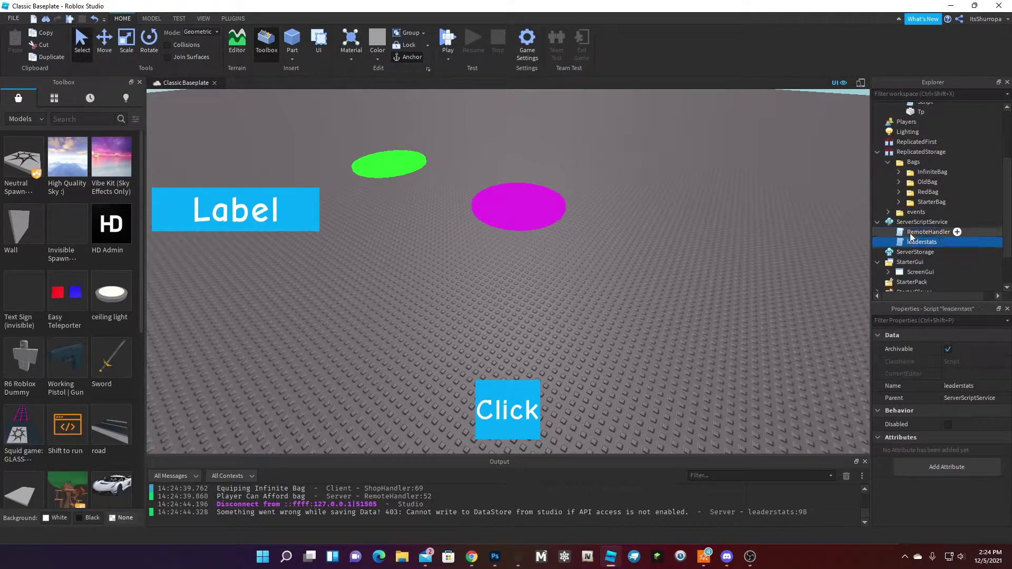
{"action": "double_click", "coordinate": [911, 233]}
{"action": "left_click", "coordinate": [537, 157]}
{"action": "key", "text": "Return"}
{"action": "key", "text": "Return"}
{"action": "type", "text": "local "}
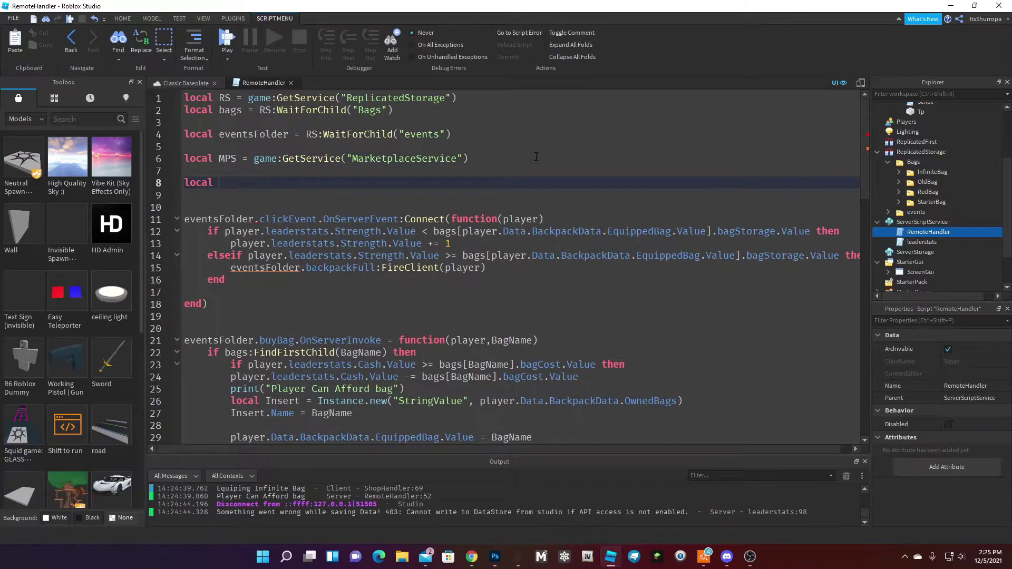
{"action": "type", "text": "S"}
{"action": "type", "text": "ge"}
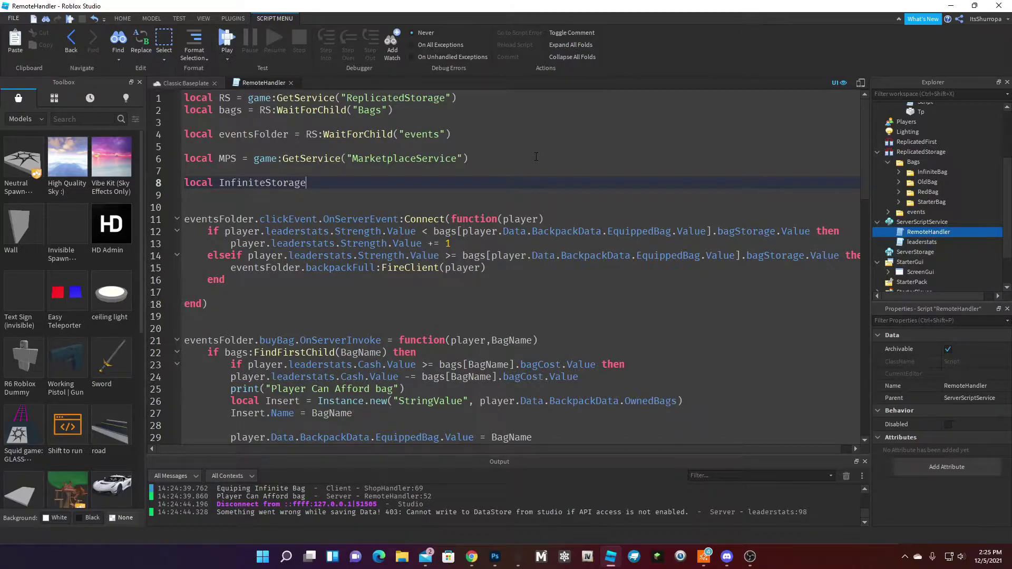
Step: Extend the new variable's name to InfiniteStoragePassId and add an equals sign for its value
{"action": "type", "text": "= \"\""}
{"action": "key", "text": "BackSpace"}
{"action": "key", "text": "BackSpace"}
{"action": "key", "text": "BackSpace"}
{"action": "key", "text": "BackSpace"}
{"action": "key", "text": "BackSpace"}
{"action": "type", "text": "Pass"}
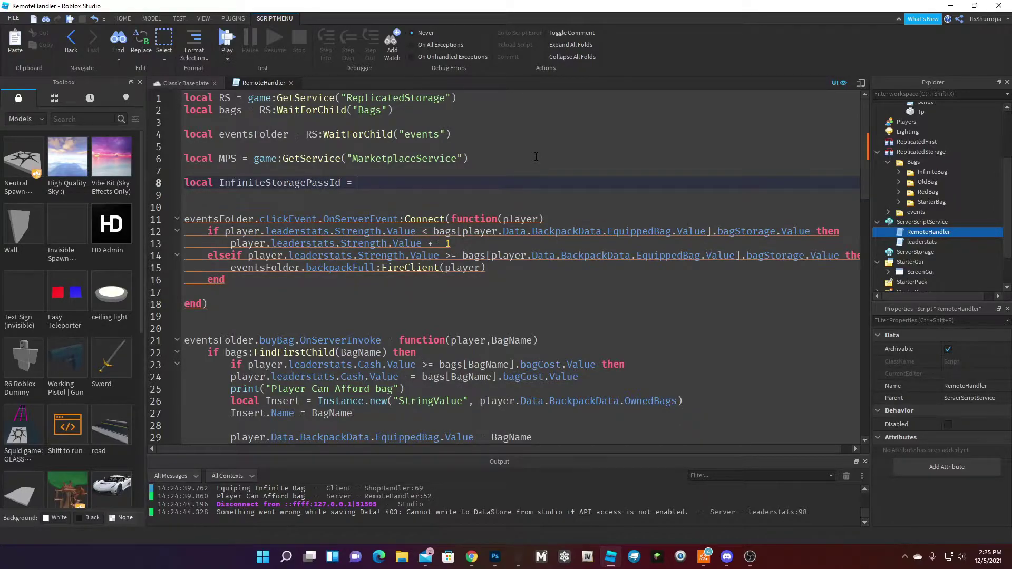
Step: Examine the hard-coded game pass ID in the UserOwnsGamePassAsync check of the equipInfiniteBag function
{"action": "scroll", "coordinate": [468, 237], "scroll_direction": "down", "scroll_amount": 2}
{"action": "scroll", "coordinate": [407, 256], "scroll_direction": "up", "scroll_amount": 2}
{"action": "scroll", "coordinate": [413, 285], "scroll_direction": "down", "scroll_amount": 16}
{"action": "double_click", "coordinate": [504, 150]}
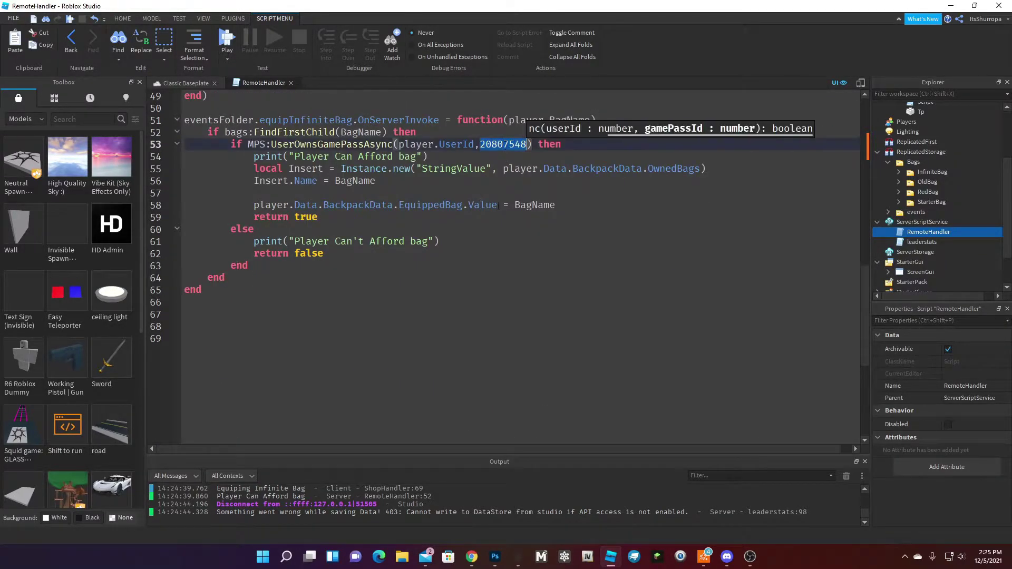
{"action": "scroll", "coordinate": [504, 399], "scroll_direction": "up", "scroll_amount": 6}
{"action": "left_click", "coordinate": [234, 370]}
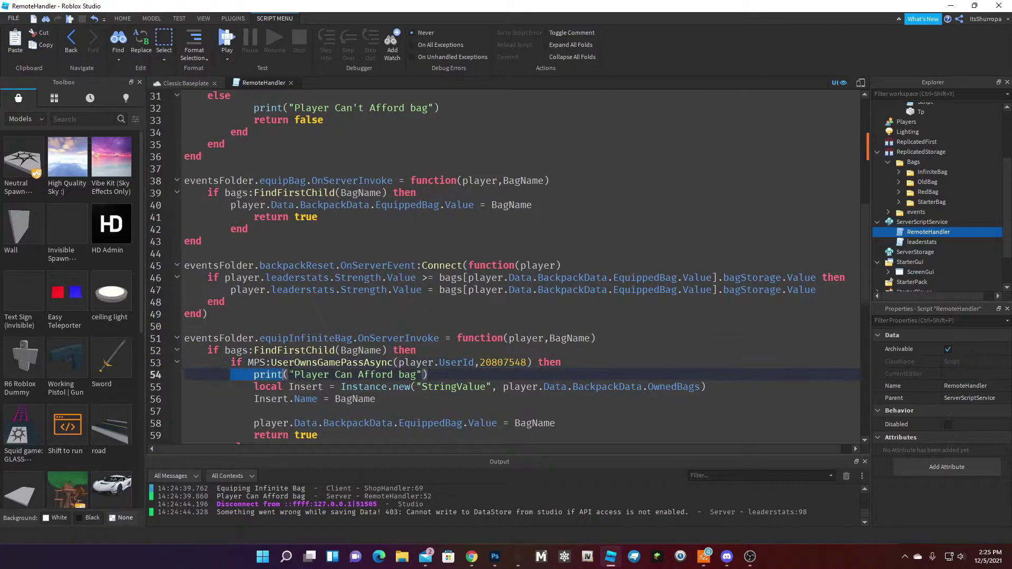
{"action": "left_click", "coordinate": [251, 406]}
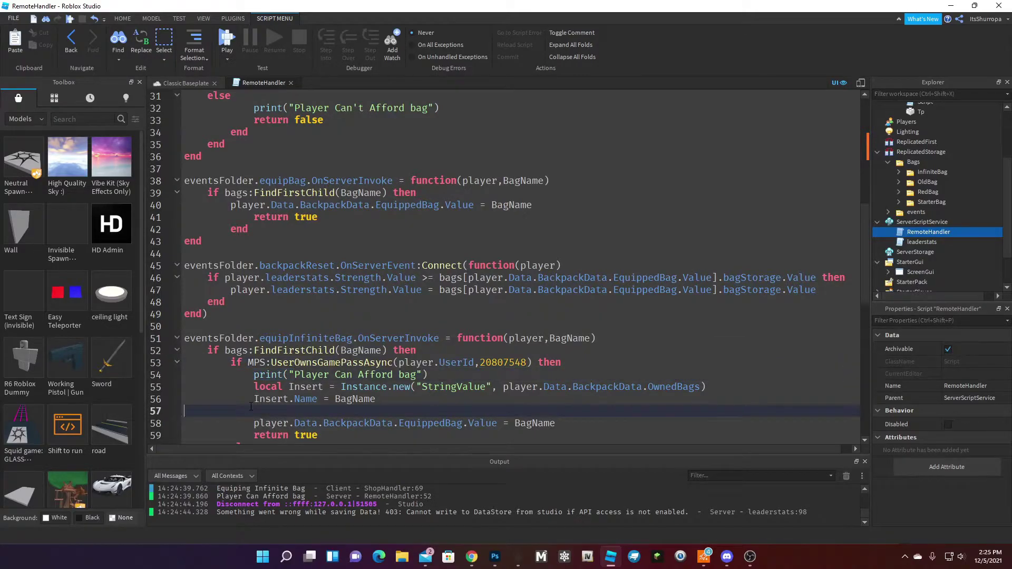
{"action": "double_click", "coordinate": [501, 362]}
{"action": "triple_click", "coordinate": [506, 369]}
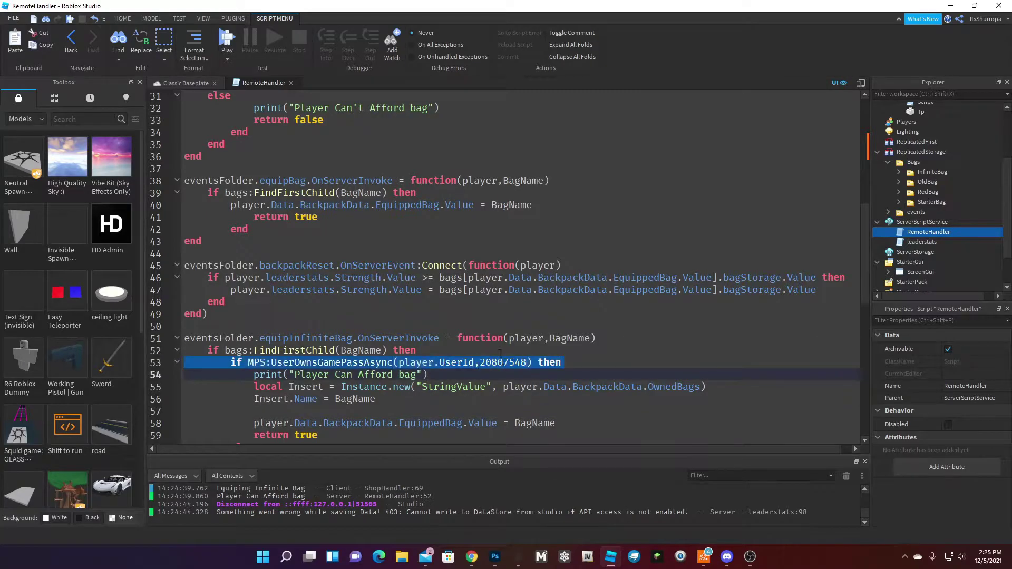
{"action": "scroll", "coordinate": [482, 305], "scroll_direction": "up", "scroll_amount": 4}
{"action": "scroll", "coordinate": [482, 304], "scroll_direction": "up", "scroll_amount": 6}
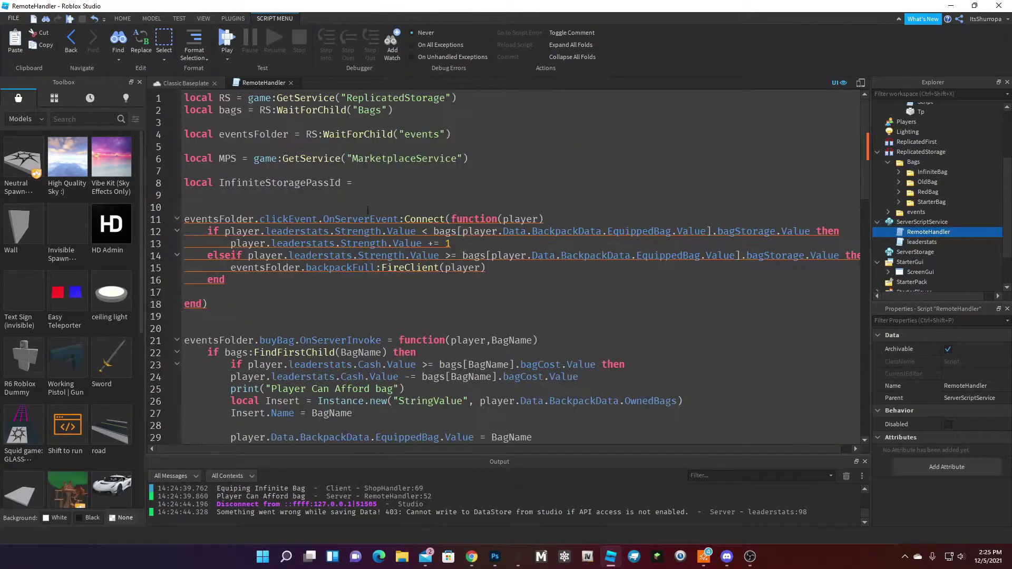
{"action": "scroll", "coordinate": [416, 292], "scroll_direction": "down", "scroll_amount": 10}
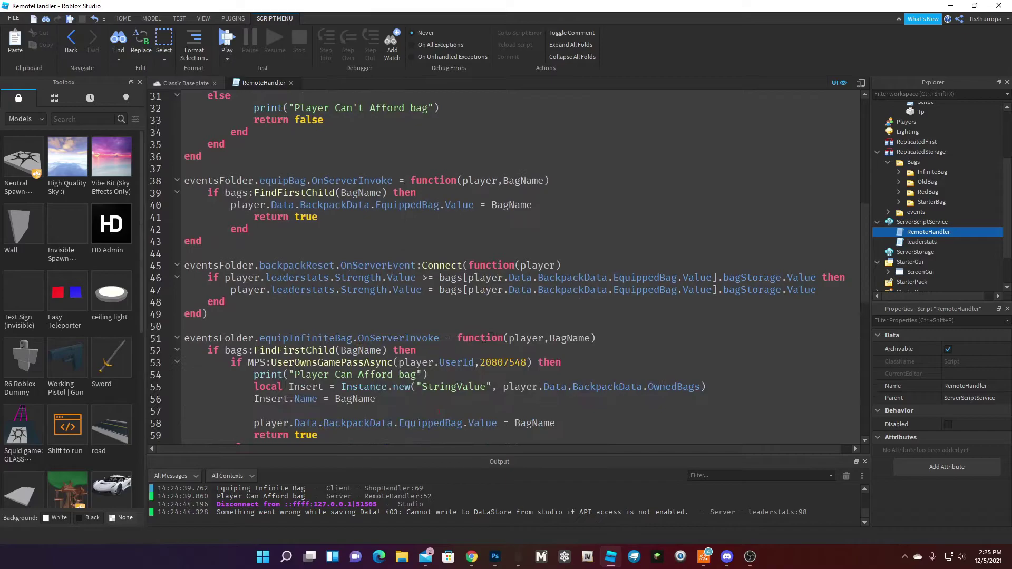
Step: Cut the game pass ID 20807548 out of the UserOwnsGamePassAsync call and assign it to InfiniteStoragePassId
{"action": "left_click", "coordinate": [507, 363]}
{"action": "double_click", "coordinate": [507, 362]}
{"action": "type", "text": "g"}
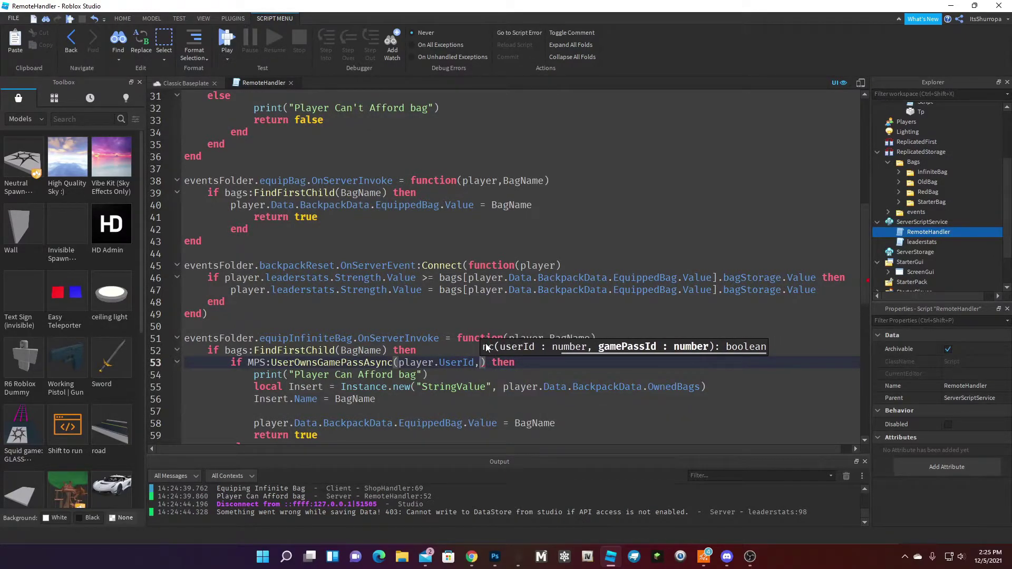
{"action": "scroll", "coordinate": [383, 219], "scroll_direction": "up", "scroll_amount": 9}
Step: Use InfiniteStoragePassId as the second argument of UserOwnsGamePassAsync in the equipInfiniteBag function
{"action": "scroll", "coordinate": [384, 219], "scroll_direction": "down", "scroll_amount": 7}
{"action": "type", "text": "inf"}
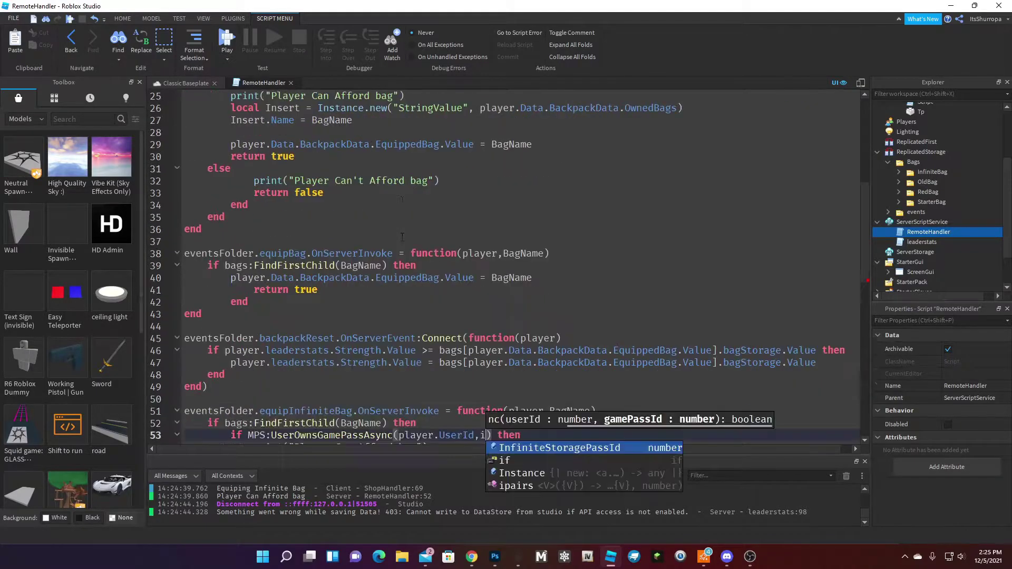
{"action": "key", "text": "Tab"}
{"action": "scroll", "coordinate": [451, 300], "scroll_direction": "down", "scroll_amount": 5}
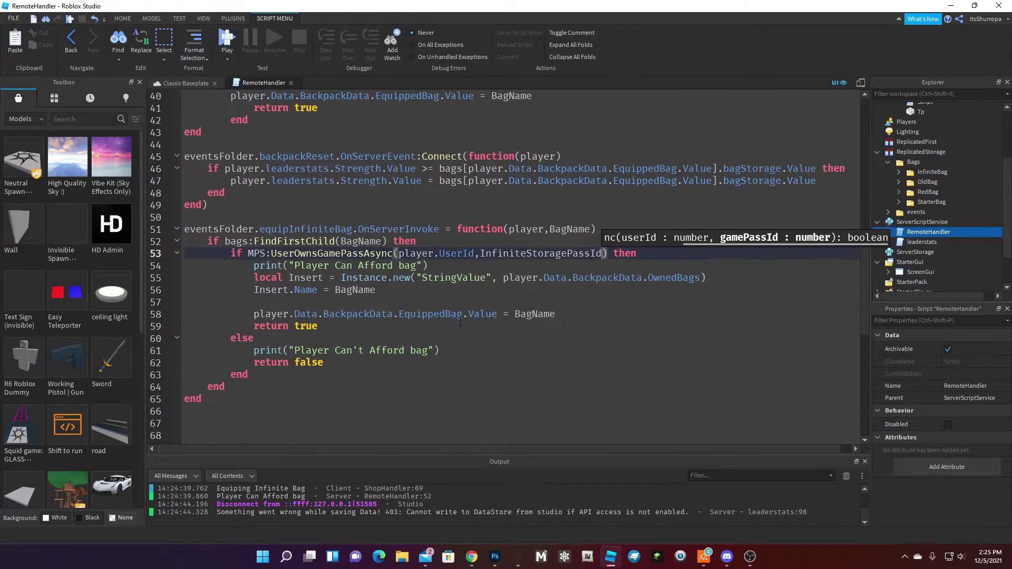
Step: Review the edited equipInfiniteBag function, reopen RemoteHandler to check it through to the end, and close the script
{"action": "left_click_drag", "start_coordinate": [618, 283], "coordinate": [211, 229]}
{"action": "left_click", "coordinate": [406, 350]}
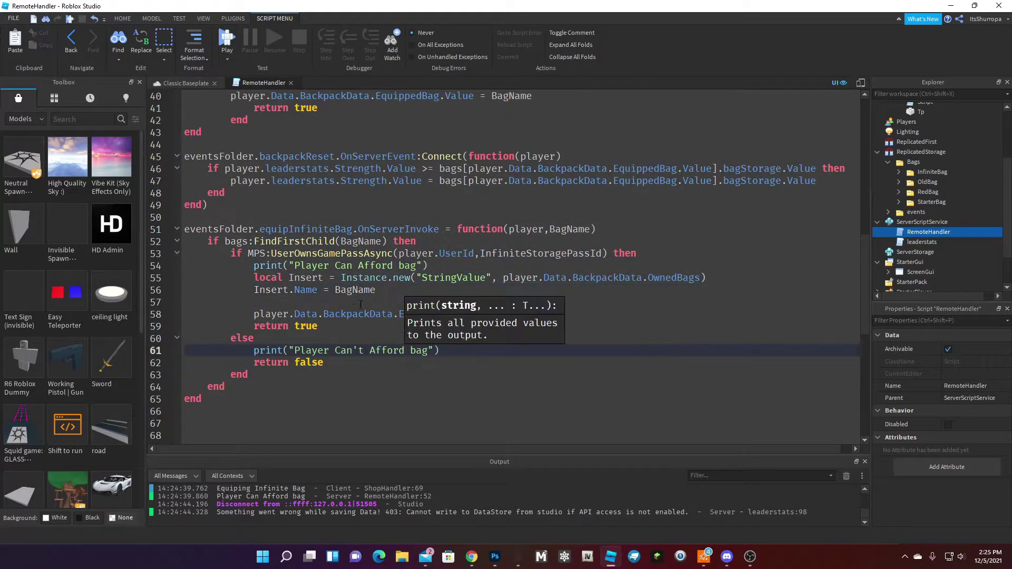
{"action": "left_click", "coordinate": [359, 364]}
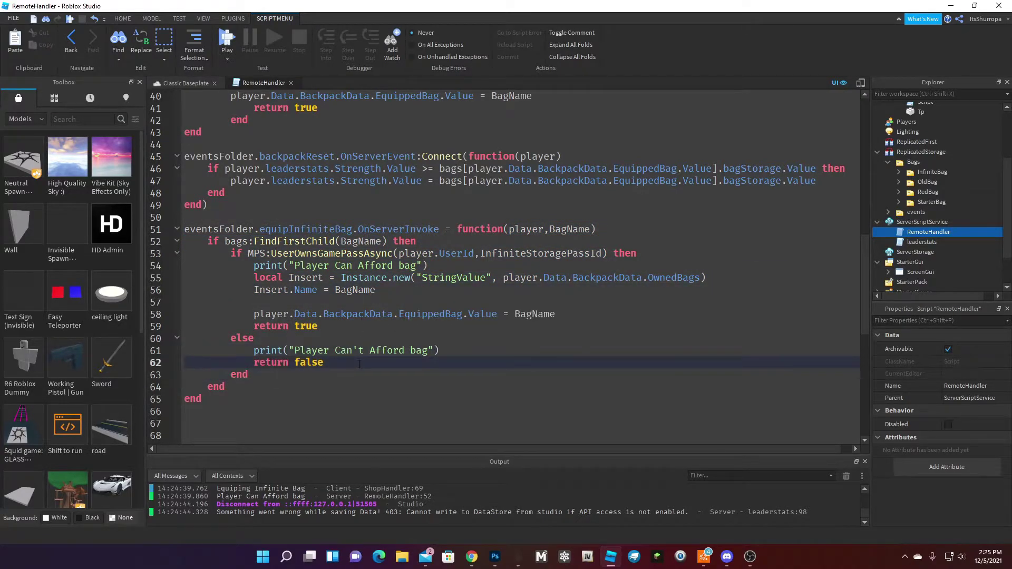
{"action": "left_click", "coordinate": [294, 83]}
{"action": "double_click", "coordinate": [928, 231]}
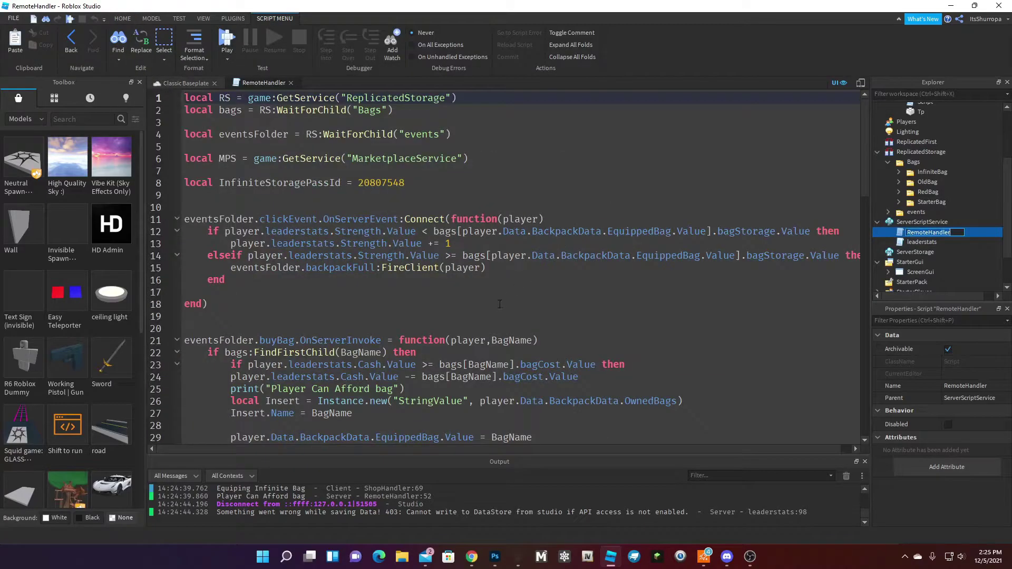
{"action": "scroll", "coordinate": [500, 304], "scroll_direction": "down", "scroll_amount": 11}
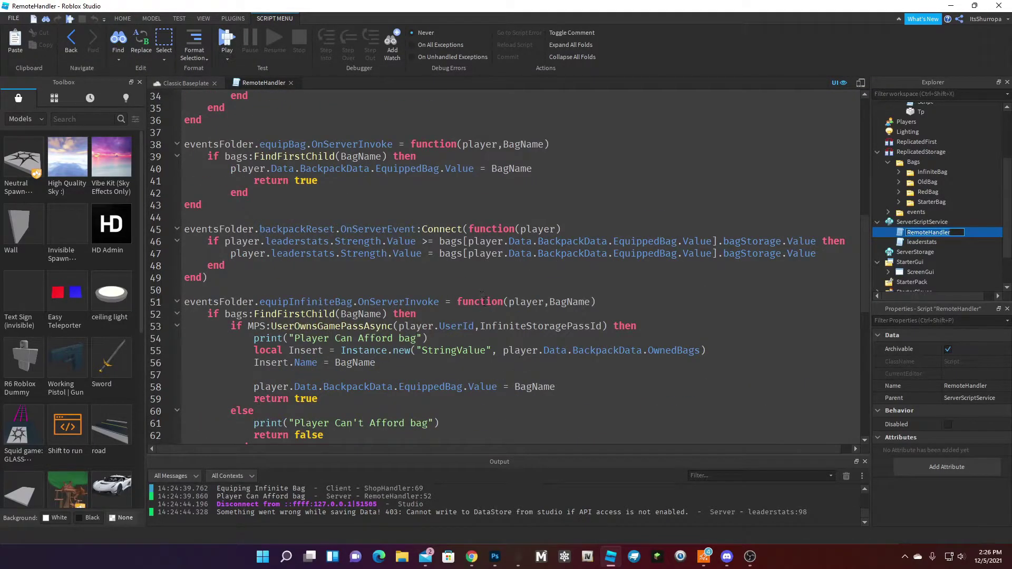
{"action": "scroll", "coordinate": [483, 301], "scroll_direction": "down", "scroll_amount": 4}
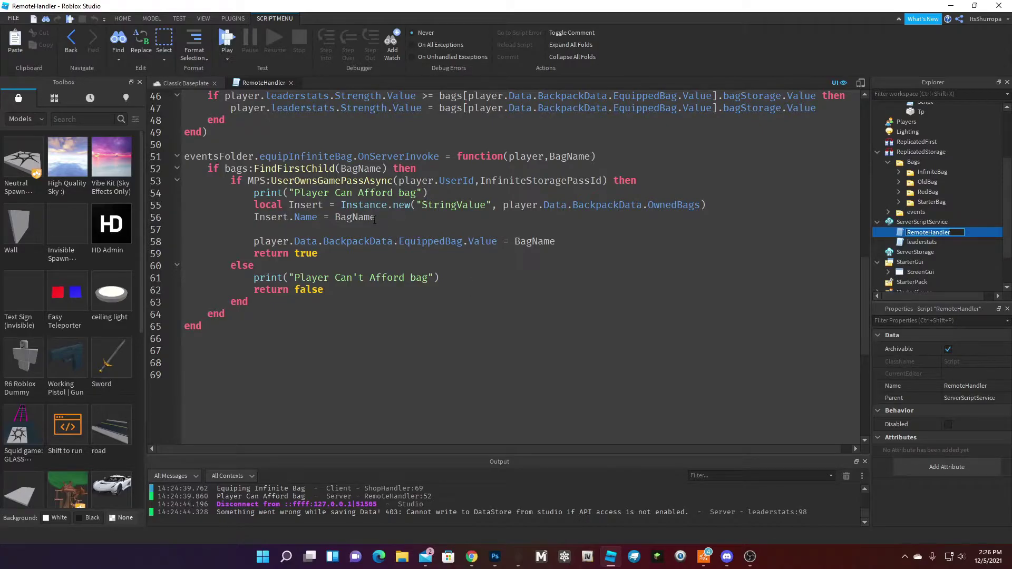
{"action": "left_click", "coordinate": [290, 83]}
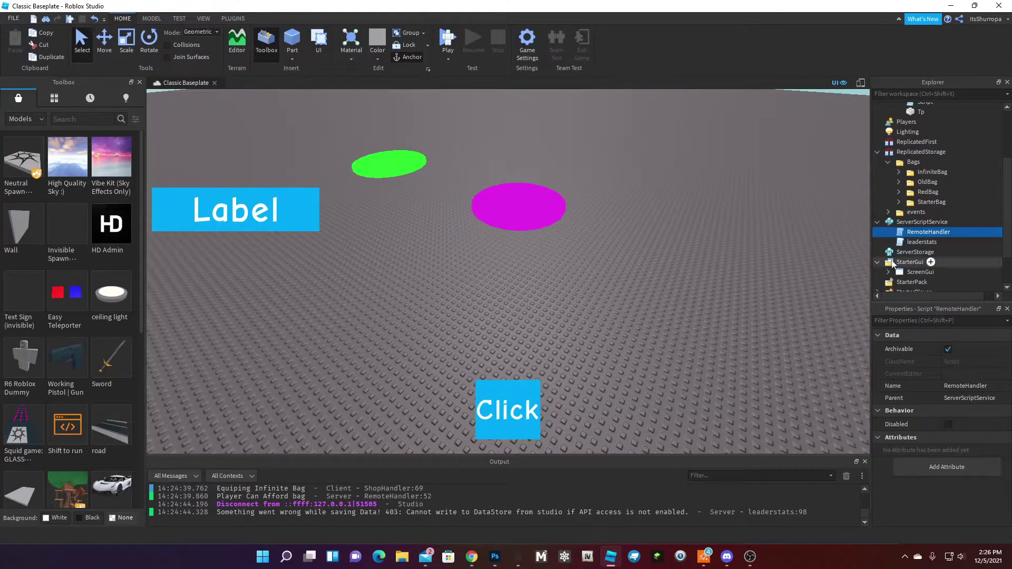
Step: Make the shopGui frame under StarterGui's ScreenGui visible and expand its contents
{"action": "scroll", "coordinate": [892, 248], "scroll_direction": "down", "scroll_amount": 2}
{"action": "left_click", "coordinate": [888, 226]}
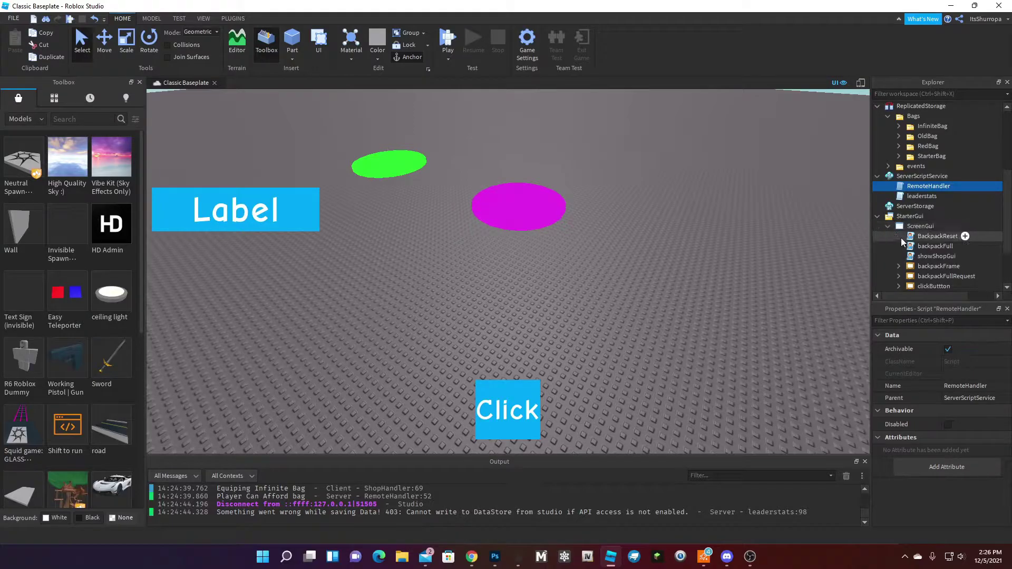
{"action": "scroll", "coordinate": [902, 237], "scroll_direction": "down", "scroll_amount": 1}
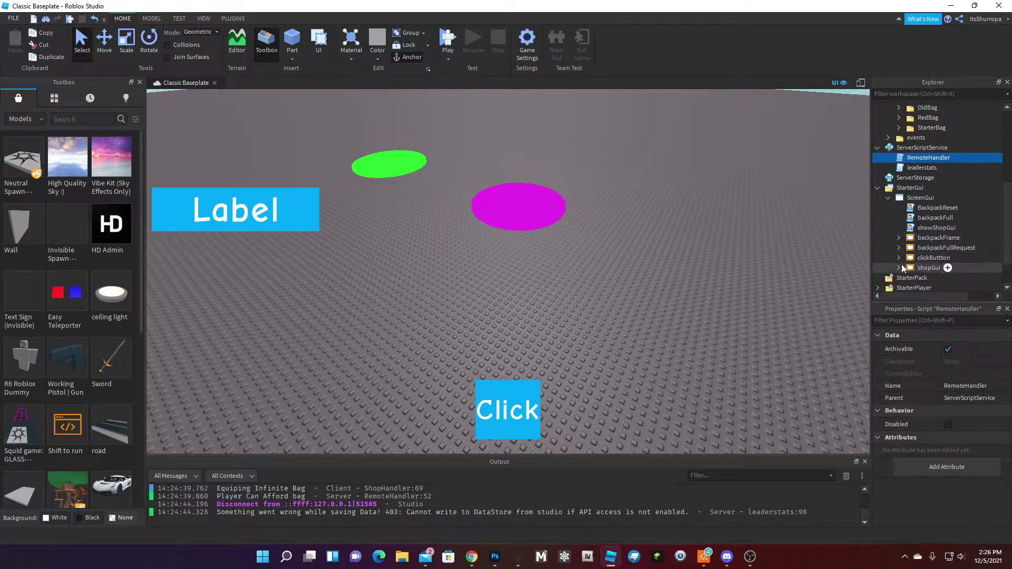
{"action": "left_click", "coordinate": [925, 267]}
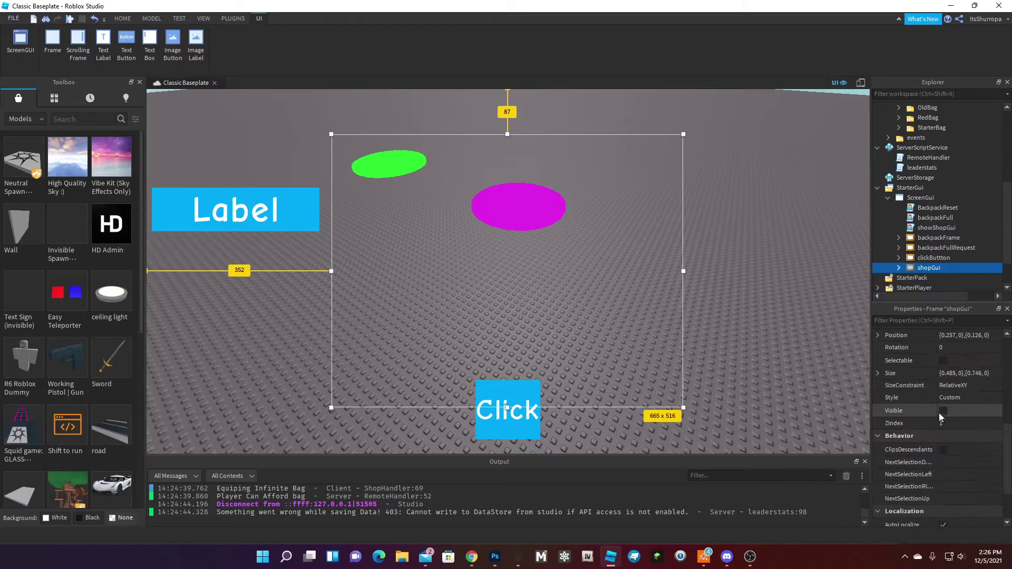
{"action": "left_click", "coordinate": [943, 410]}
{"action": "left_click", "coordinate": [898, 267]}
{"action": "scroll", "coordinate": [920, 232], "scroll_direction": "down", "scroll_amount": 3}
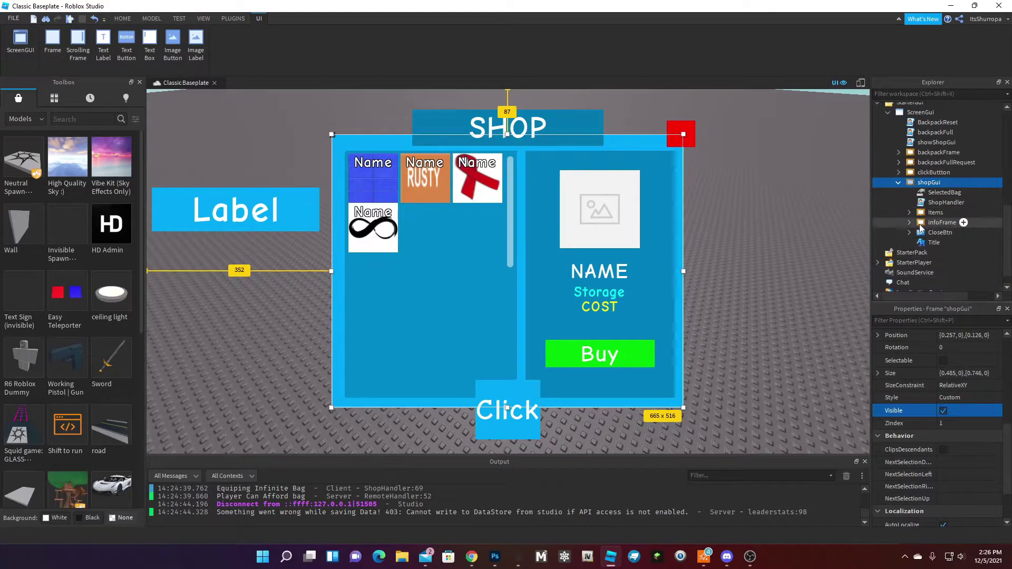
Step: Open the LocalScript inside the InfiniteBag shop button to review its code, and close it
{"action": "left_click", "coordinate": [518, 238]}
{"action": "left_click", "coordinate": [372, 226]}
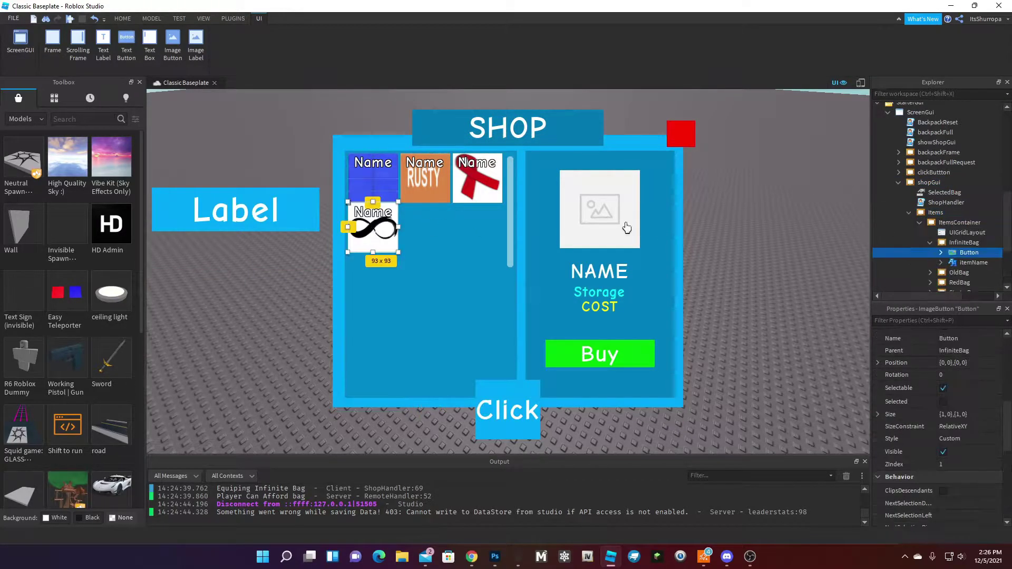
{"action": "left_click", "coordinate": [997, 252]}
{"action": "left_click", "coordinate": [964, 266]}
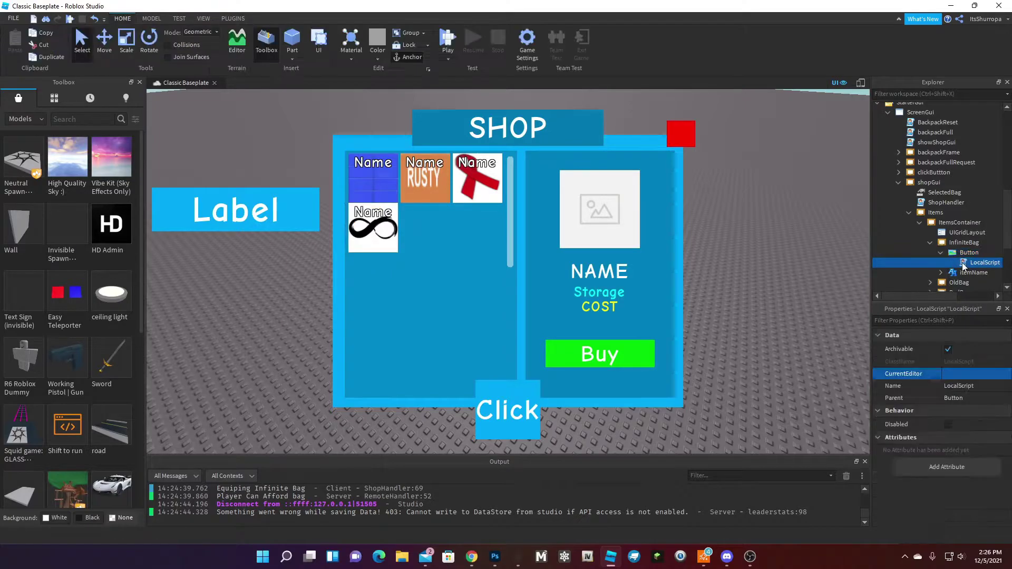
{"action": "key", "text": "ctrl+a"}
{"action": "type", "text": "script.Parent.MouseButton1Click:Connect(function() \tscript.Parent.Parent.Parent.Parent.Parent.SelectedBag.Value = script.Parent.Parent.Name end)"}
{"action": "left_click", "coordinate": [278, 82]}
Step: Open the ShopHandler script and examine the INFINITEBAGGAMEPASS variable with its game pass ID and comment
{"action": "double_click", "coordinate": [946, 202]}
{"action": "scroll", "coordinate": [506, 264], "scroll_direction": "down", "scroll_amount": 2}
{"action": "scroll", "coordinate": [506, 264], "scroll_direction": "down", "scroll_amount": 1}
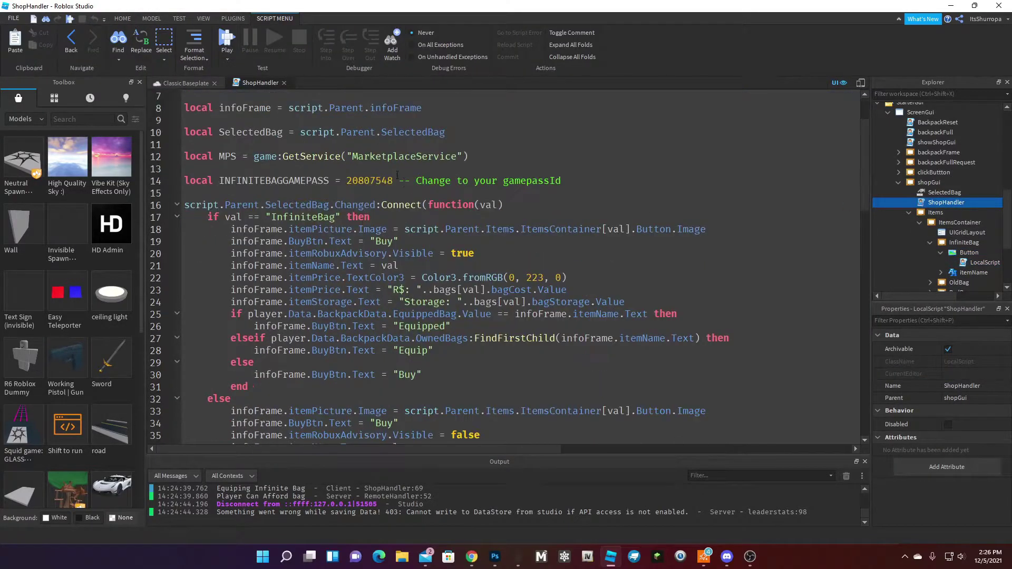
{"action": "double_click", "coordinate": [369, 181]}
{"action": "left_click", "coordinate": [392, 229]}
{"action": "double_click", "coordinate": [367, 180]}
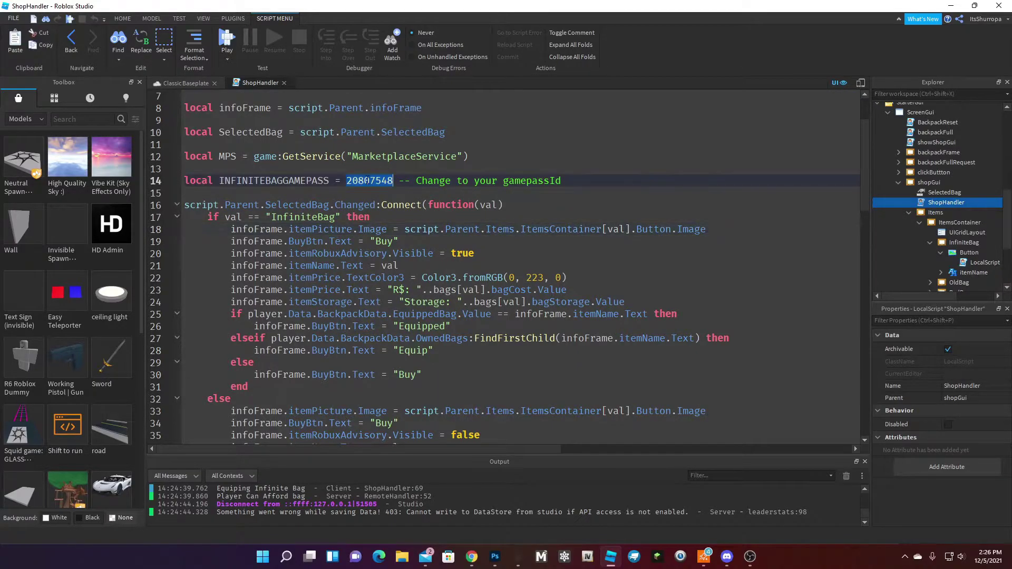
{"action": "mouse_move", "coordinate": [572, 181]}
{"action": "left_mouse_down"}
{"action": "mouse_move", "coordinate": [210, 180]}
{"action": "mouse_move", "coordinate": [558, 172]}
{"action": "left_mouse_up"}
{"action": "left_click", "coordinate": [220, 181]}
{"action": "left_click", "coordinate": [616, 180]}
{"action": "key", "text": "shift+Home"}
{"action": "left_click", "coordinate": [838, 184]}
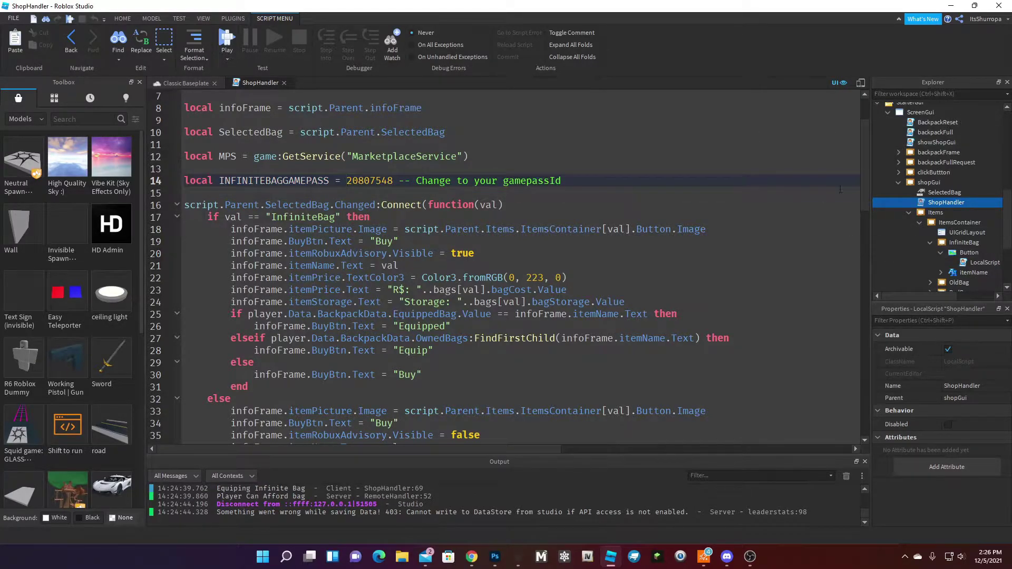
{"action": "left_click_drag", "start_coordinate": [628, 179], "coordinate": [283, 180]}
{"action": "double_click", "coordinate": [370, 180]}
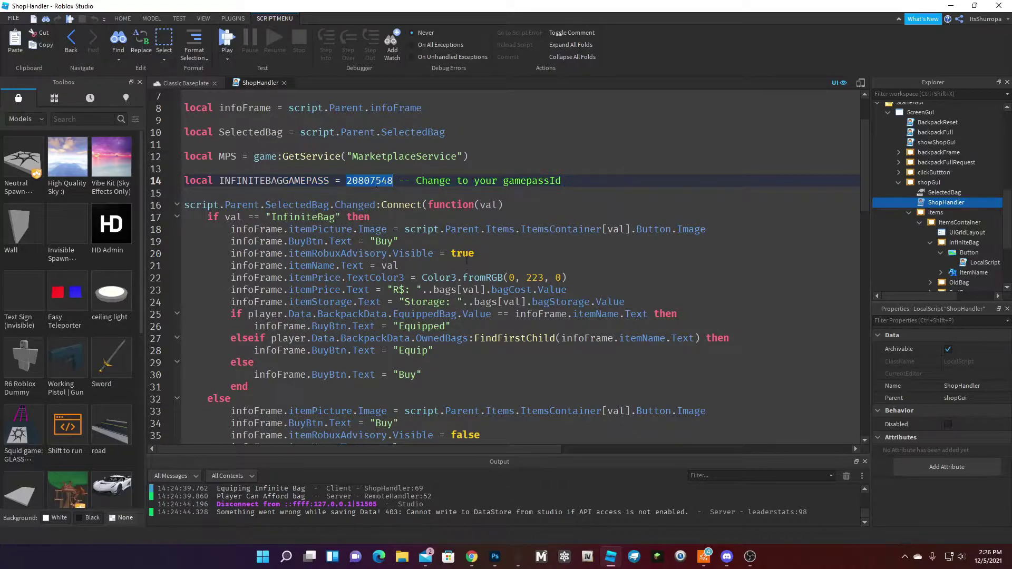
Step: Review the buying and equipping code in ShopHandler, recheck the INFINITEBAGGAMEPASS ID, and close the script
{"action": "scroll", "coordinate": [426, 272], "scroll_direction": "down", "scroll_amount": 5}
{"action": "scroll", "coordinate": [426, 272], "scroll_direction": "down", "scroll_amount": 11}
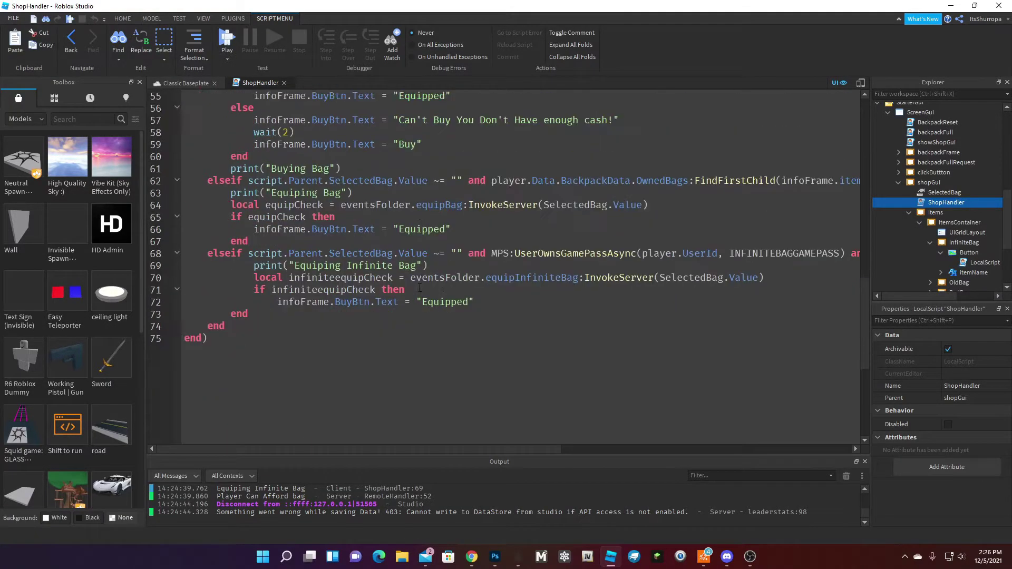
{"action": "scroll", "coordinate": [418, 291], "scroll_direction": "up", "scroll_amount": 16}
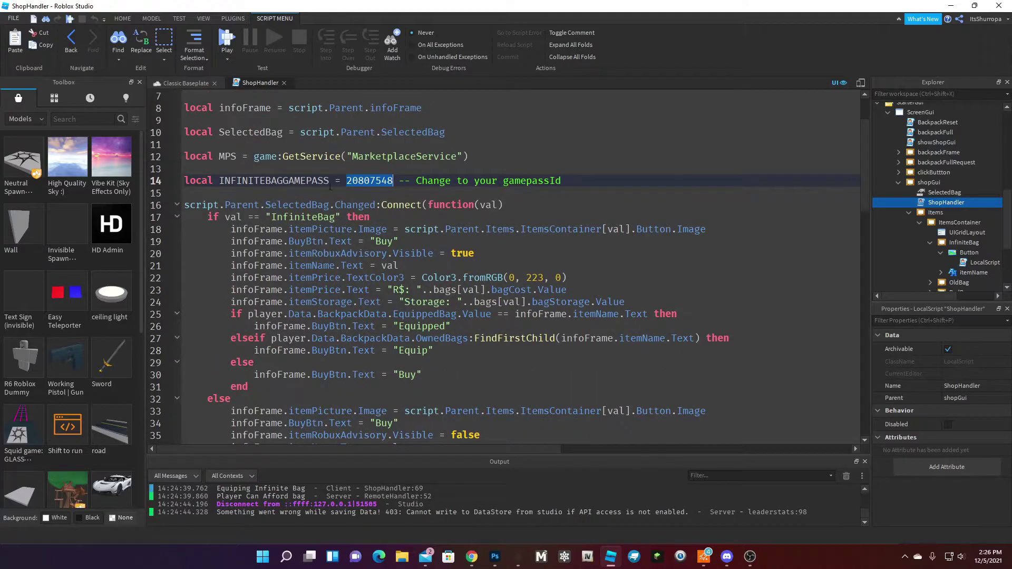
{"action": "double_click", "coordinate": [362, 180]}
{"action": "scroll", "coordinate": [271, 252], "scroll_direction": "down", "scroll_amount": 4}
{"action": "scroll", "coordinate": [271, 252], "scroll_direction": "up", "scroll_amount": 4}
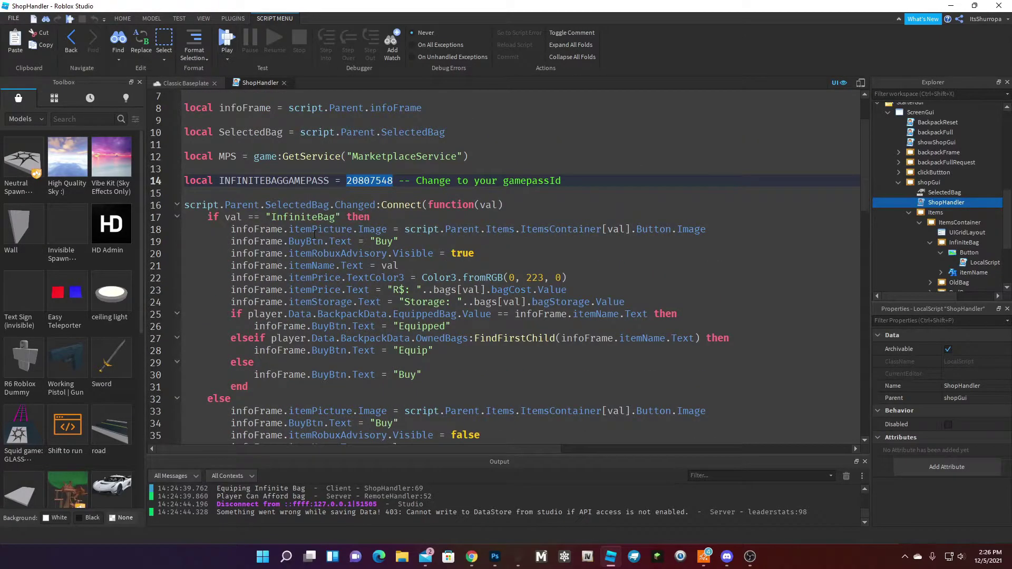
{"action": "double_click", "coordinate": [360, 180]}
{"action": "left_click", "coordinate": [170, 82]}
{"action": "left_click", "coordinate": [260, 83]}
{"action": "left_click", "coordinate": [284, 83]}
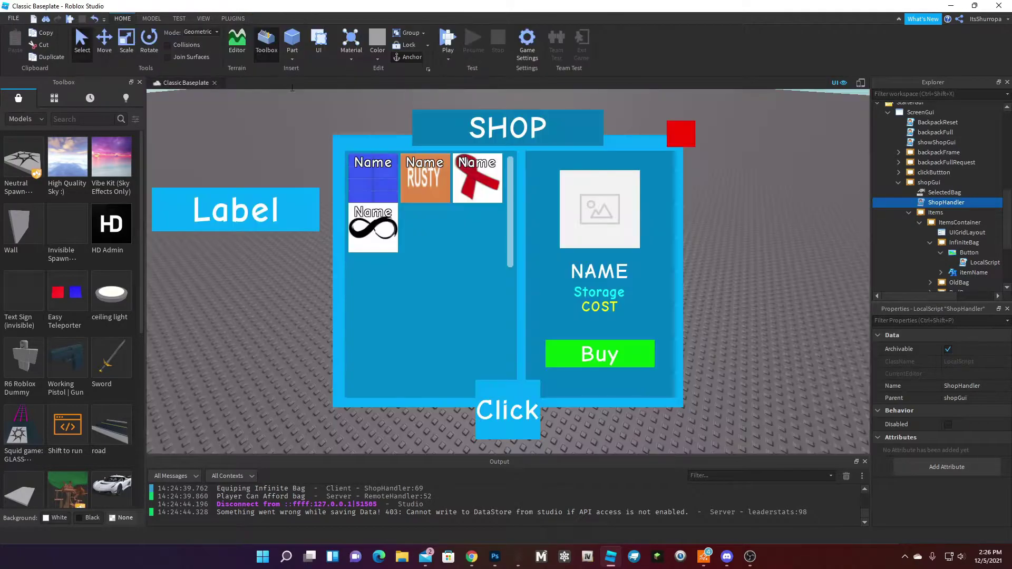
Step: Collapse the shop interface branches, the Bags folder, shopPart and sellPart in the object tree
{"action": "left_click", "coordinate": [930, 243]}
{"action": "left_click", "coordinate": [909, 213]}
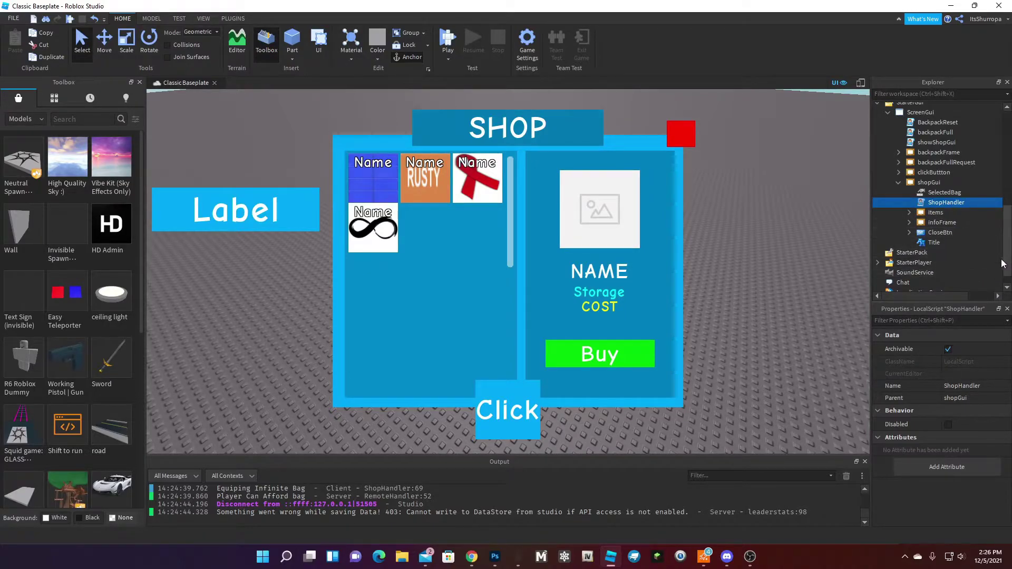
{"action": "left_click_drag", "start_coordinate": [898, 183], "coordinate": [897, 236]}
{"action": "left_click", "coordinate": [896, 226]}
{"action": "scroll", "coordinate": [895, 227], "scroll_direction": "up", "scroll_amount": 1}
{"action": "scroll", "coordinate": [891, 186], "scroll_direction": "up", "scroll_amount": 2}
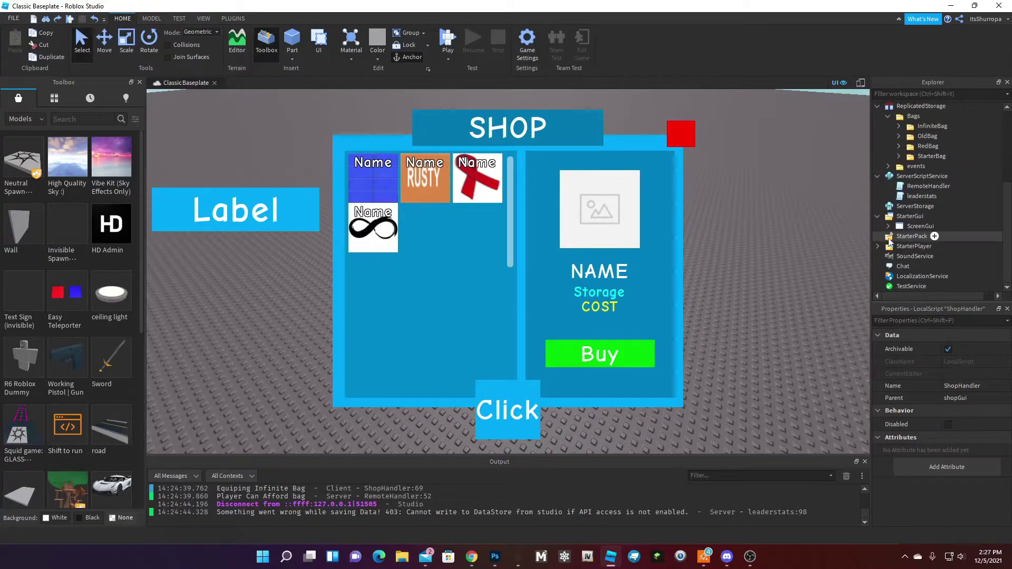
{"action": "scroll", "coordinate": [912, 243], "scroll_direction": "up", "scroll_amount": 6}
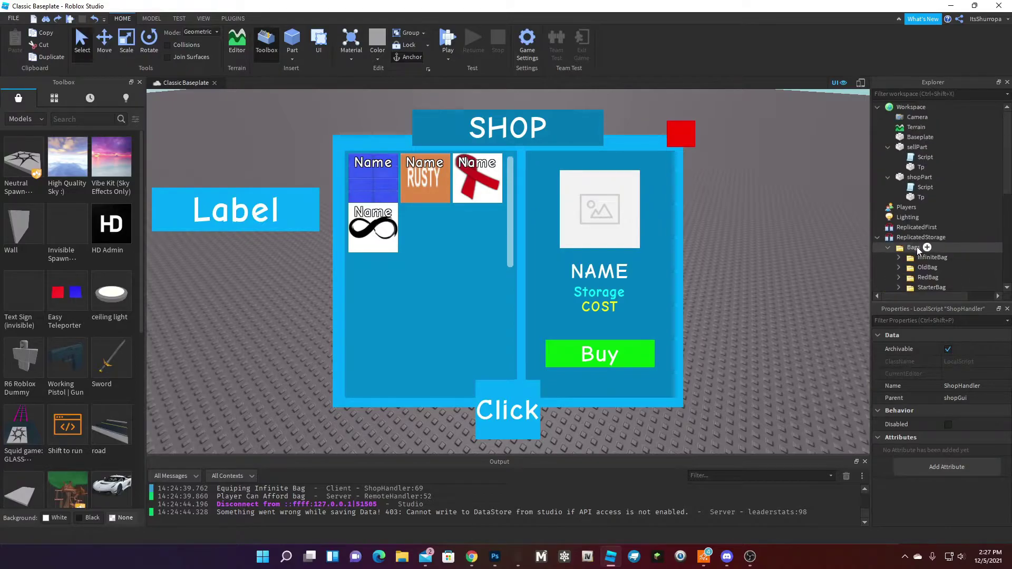
{"action": "left_click", "coordinate": [888, 247]}
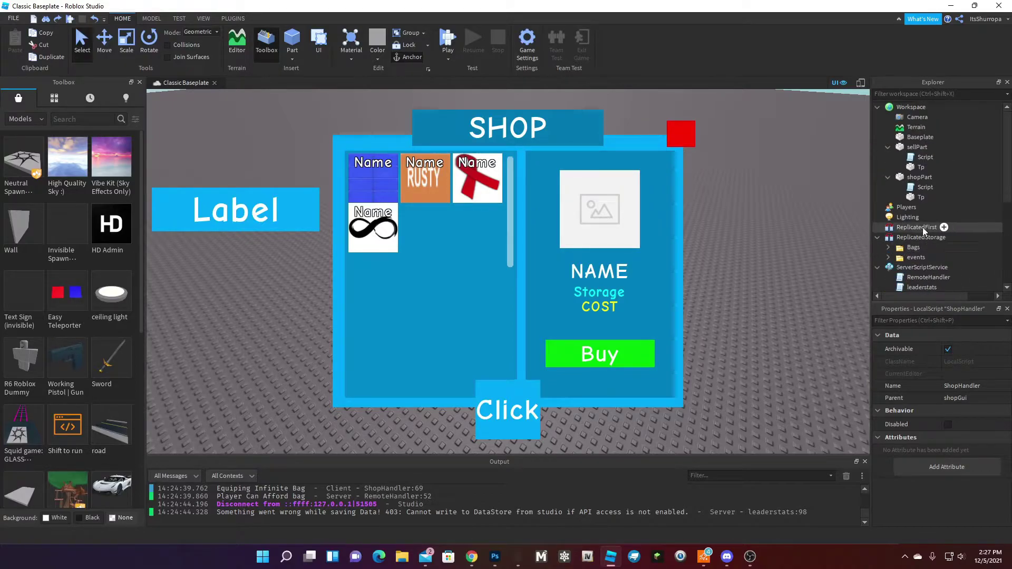
{"action": "left_click", "coordinate": [888, 177]}
{"action": "left_click", "coordinate": [888, 147]}
Step: Select the Bags folder in ReplicatedStorage and expand it to show the individual bags
{"action": "scroll", "coordinate": [905, 205], "scroll_direction": "down", "scroll_amount": 1}
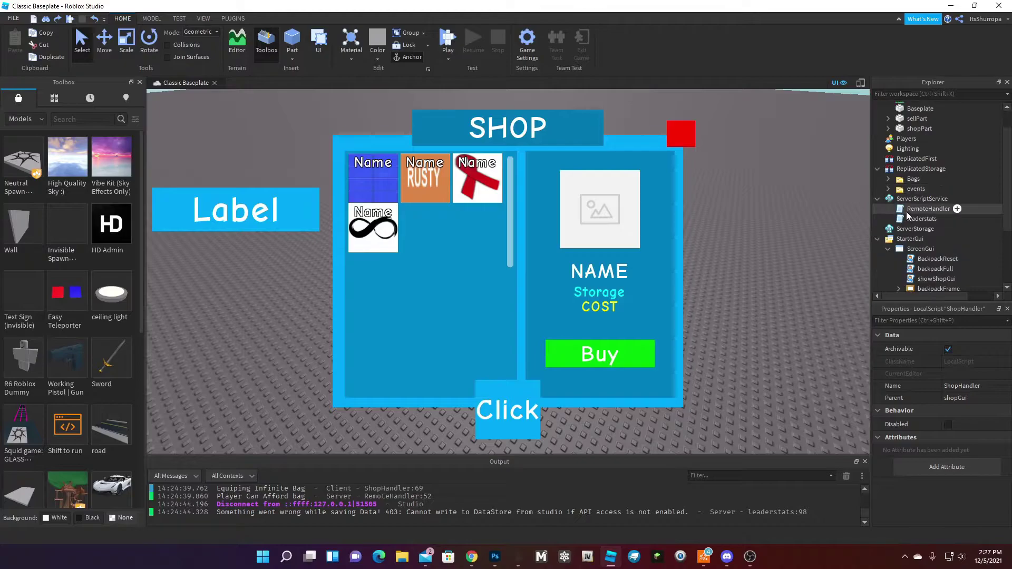
{"action": "left_click", "coordinate": [910, 179]}
{"action": "left_click", "coordinate": [888, 178]}
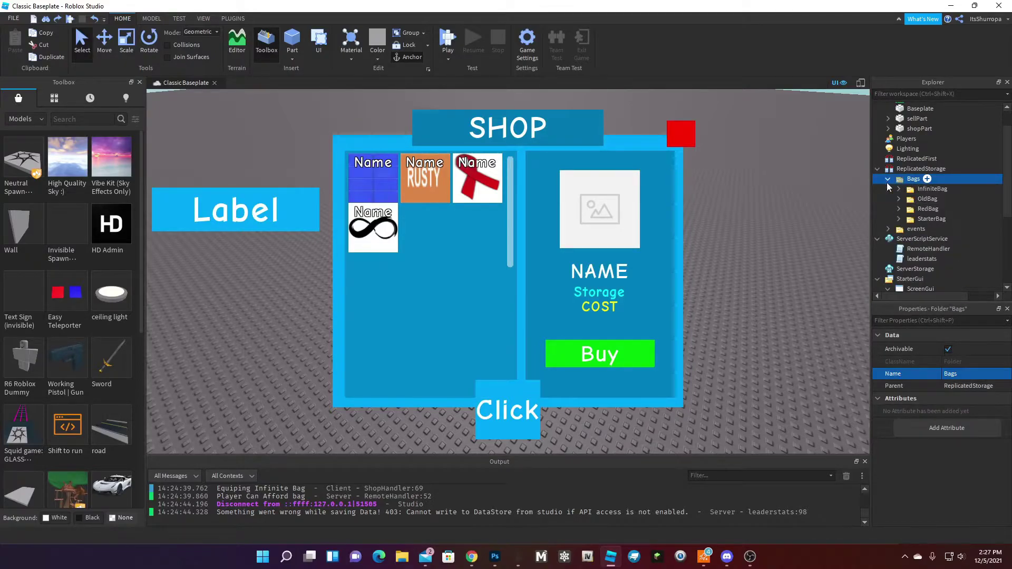
Step: Examine the InfiniteBag, OldBag, RedBag and StarterBag folders inside the Bags folder
{"action": "left_click", "coordinate": [920, 190]}
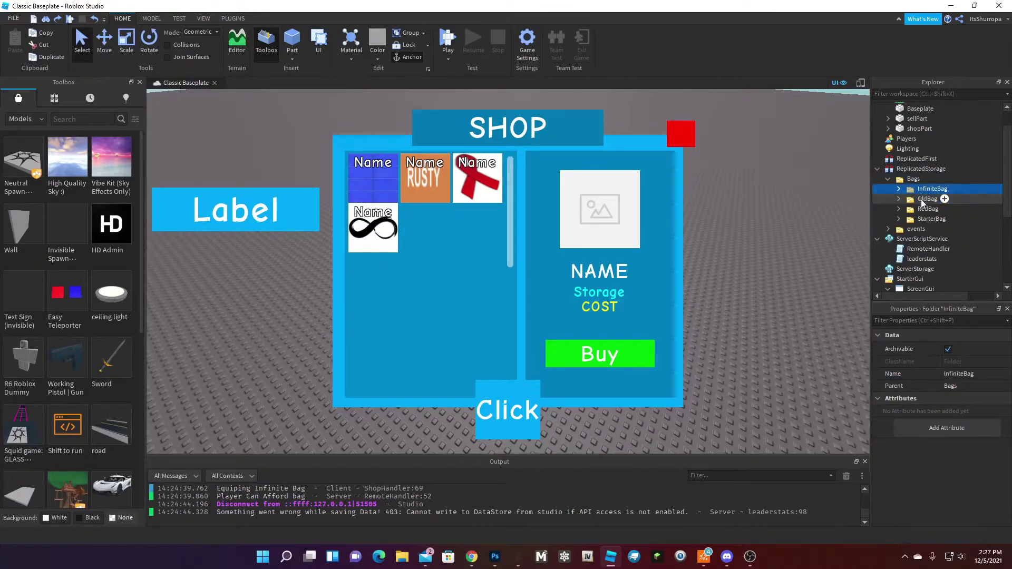
{"action": "left_click", "coordinate": [899, 190]}
{"action": "left_click", "coordinate": [900, 189]}
{"action": "left_click", "coordinate": [920, 199]}
{"action": "left_click", "coordinate": [920, 220]}
{"action": "left_click", "coordinate": [920, 199]}
{"action": "left_click", "coordinate": [920, 189]}
{"action": "left_click", "coordinate": [918, 208]}
{"action": "left_click", "coordinate": [922, 219]}
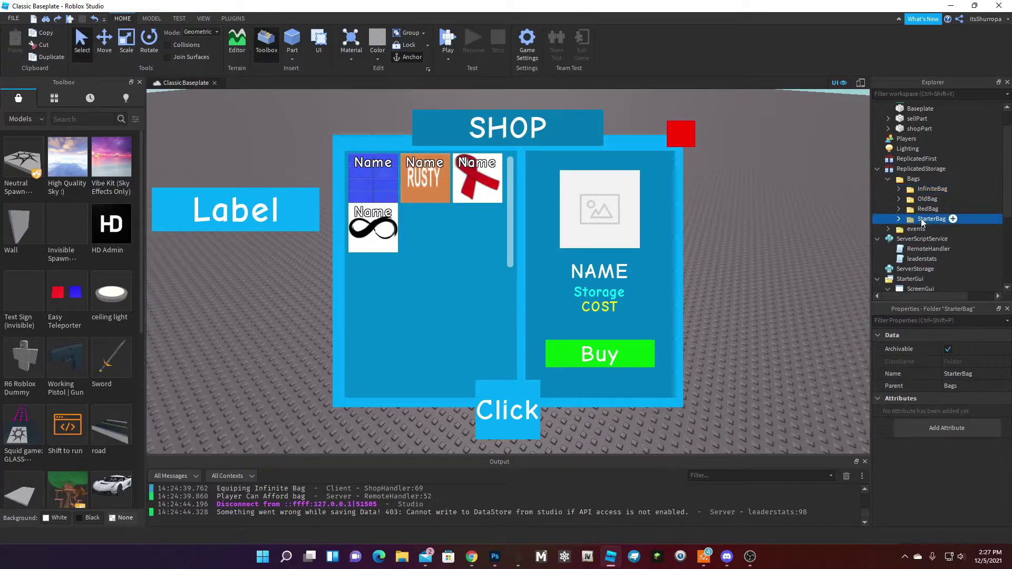
Step: Compare the individual bag folders in ReplicatedStorage with the corresponding bag tiles in the shop interface
{"action": "left_click", "coordinate": [920, 200]}
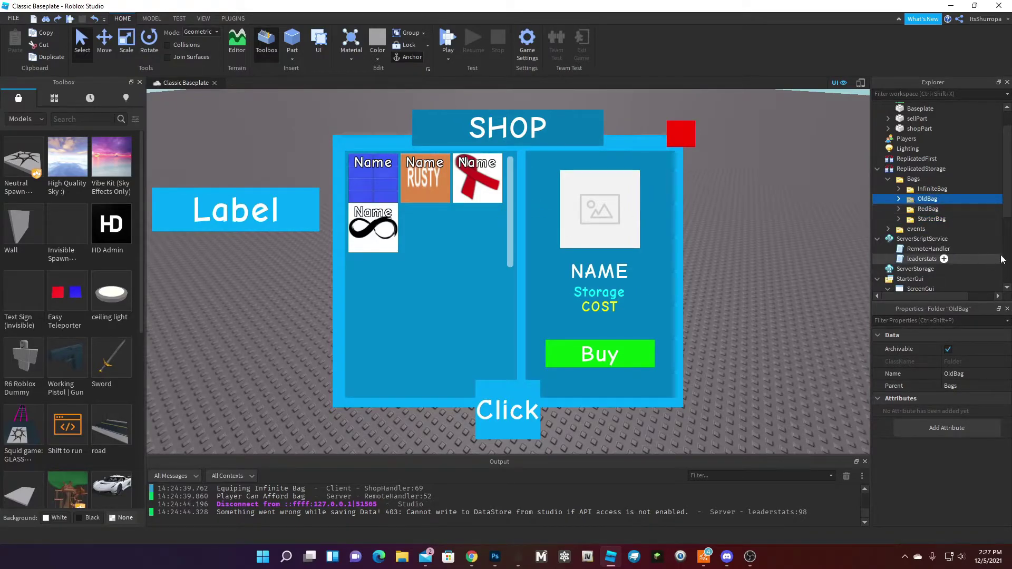
{"action": "left_click", "coordinate": [918, 219]}
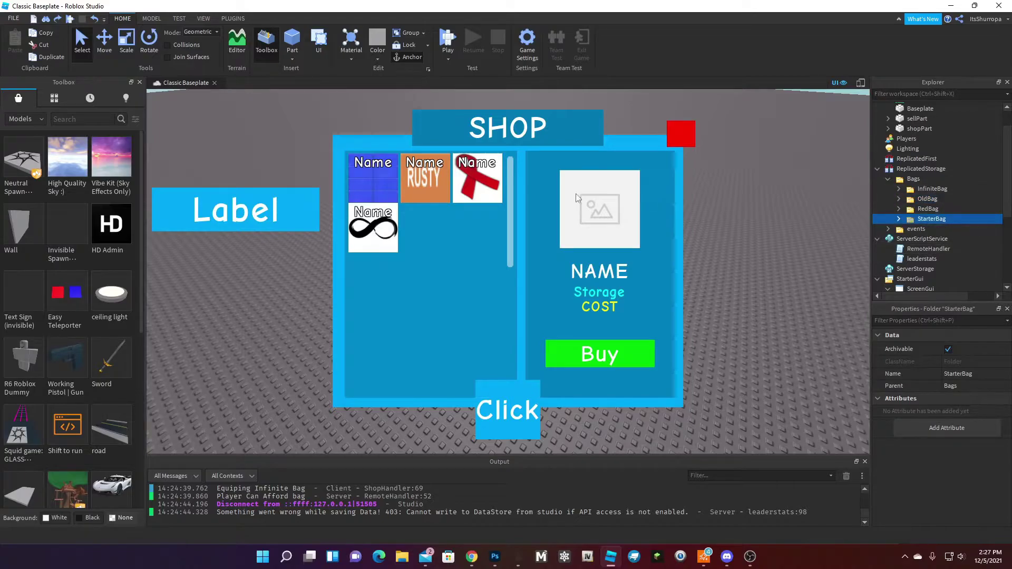
{"action": "left_click", "coordinate": [923, 200]}
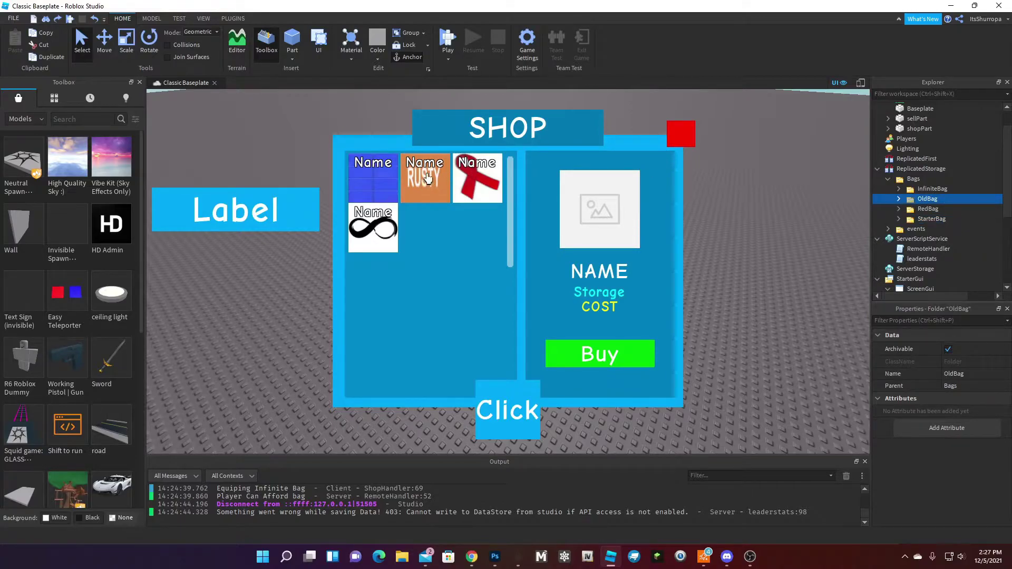
{"action": "left_click", "coordinate": [928, 209]}
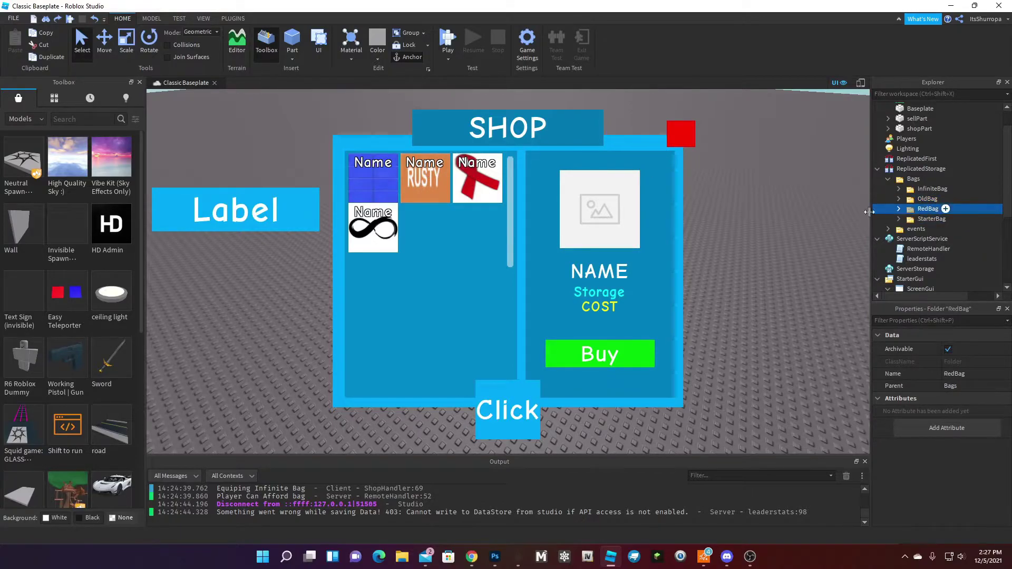
{"action": "left_click", "coordinate": [922, 188]}
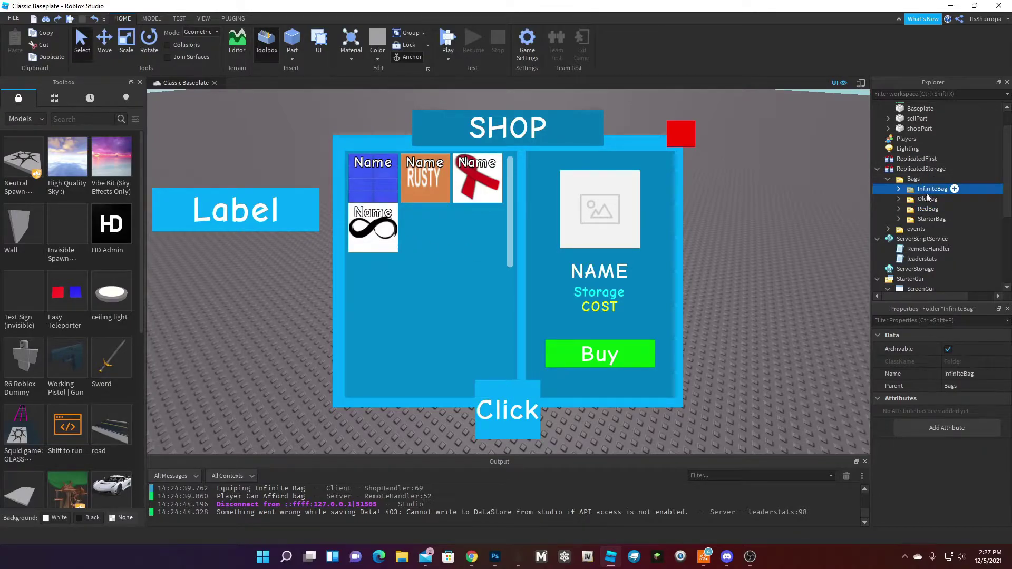
{"action": "left_click", "coordinate": [924, 198]}
{"action": "left_click", "coordinate": [923, 188]}
{"action": "left_click", "coordinate": [920, 201]}
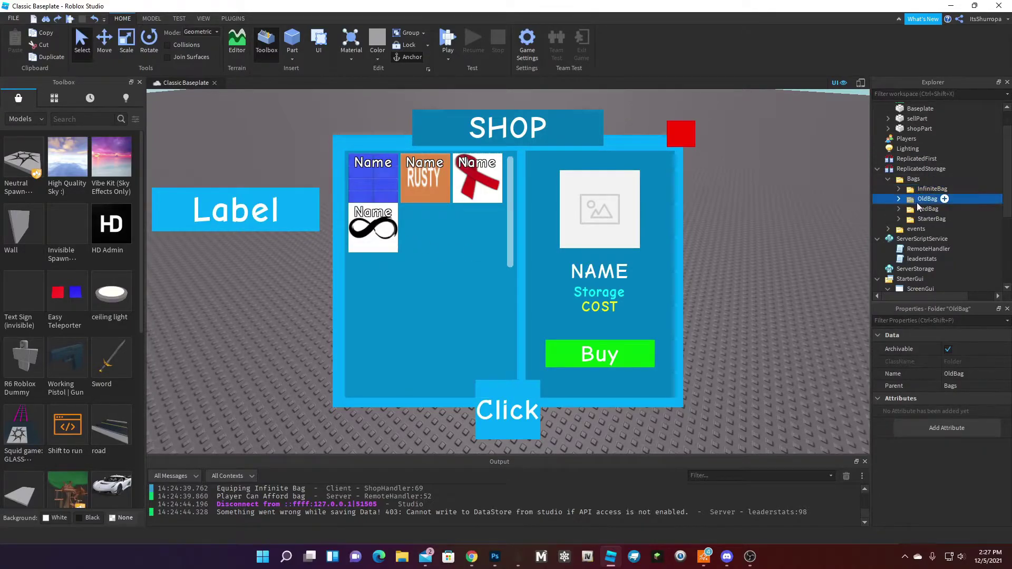
{"action": "left_click", "coordinate": [922, 209]}
{"action": "left_click", "coordinate": [920, 201]}
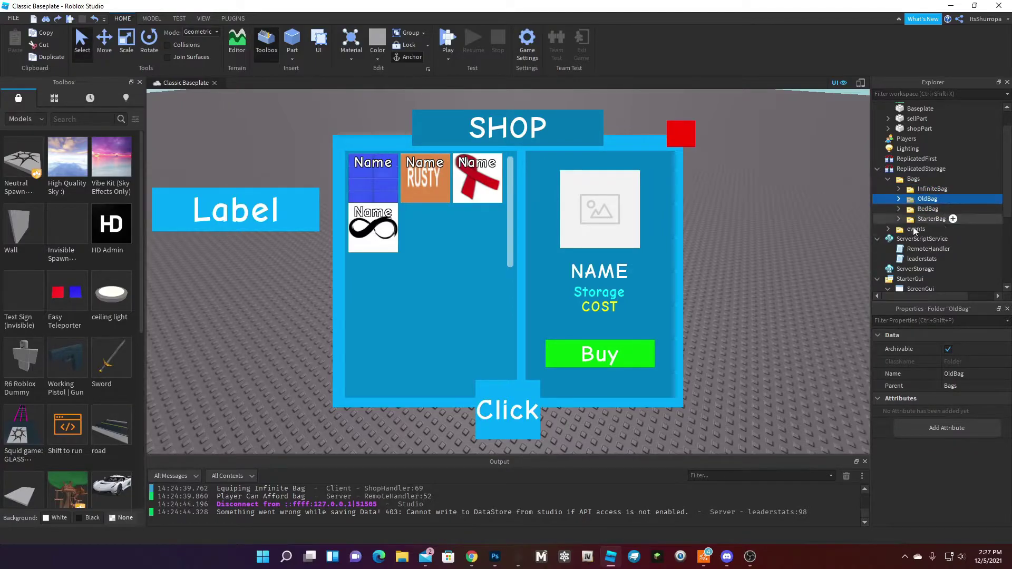
Step: Duplicate the RedBag folder in Bags and rename the copy PurpleBag
{"action": "left_click", "coordinate": [922, 209]}
{"action": "key", "text": "ctrl+d"}
{"action": "left_click", "coordinate": [954, 374]}
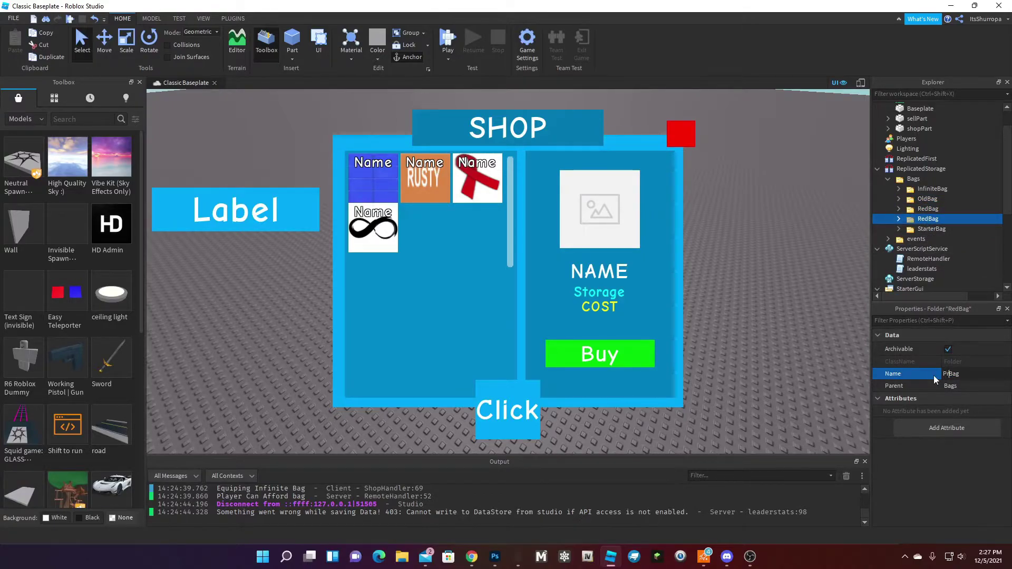
{"action": "type", "text": "P"}
{"action": "type", "text": "urple"}
{"action": "key", "text": "Return"}
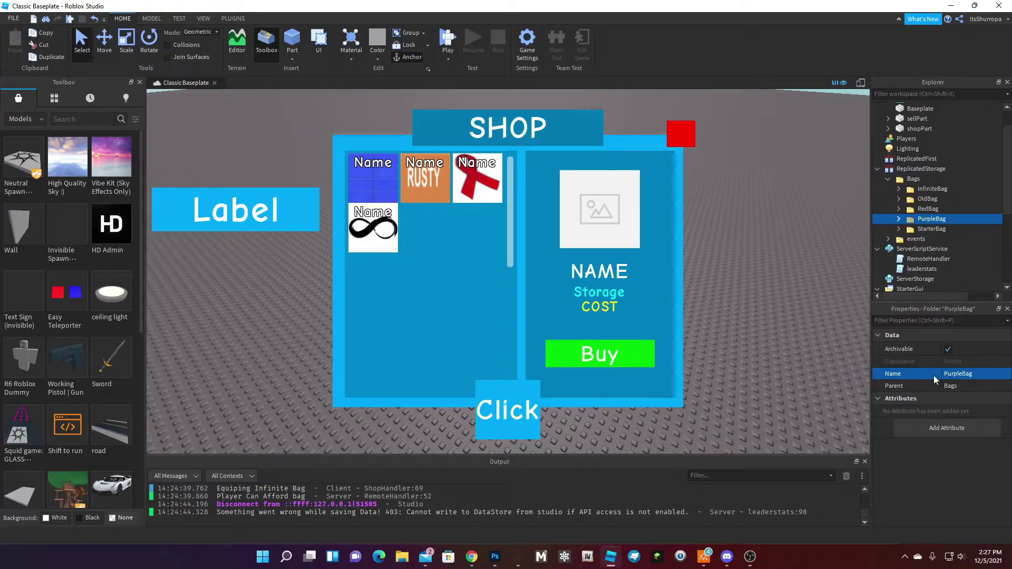
Step: Set the bagCost value of the PurpleBag folder to 550
{"action": "left_click", "coordinate": [899, 218]}
{"action": "left_click", "coordinate": [925, 230]}
{"action": "left_click", "coordinate": [960, 399]}
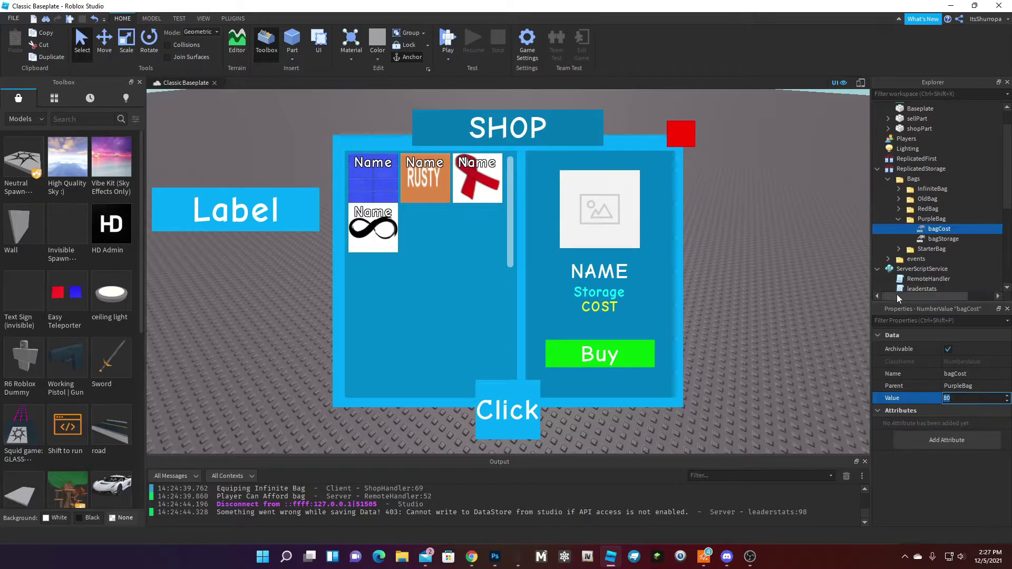
{"action": "key", "text": "BackSpace"}
{"action": "type", "text": "550"}
{"action": "key", "text": "Return"}
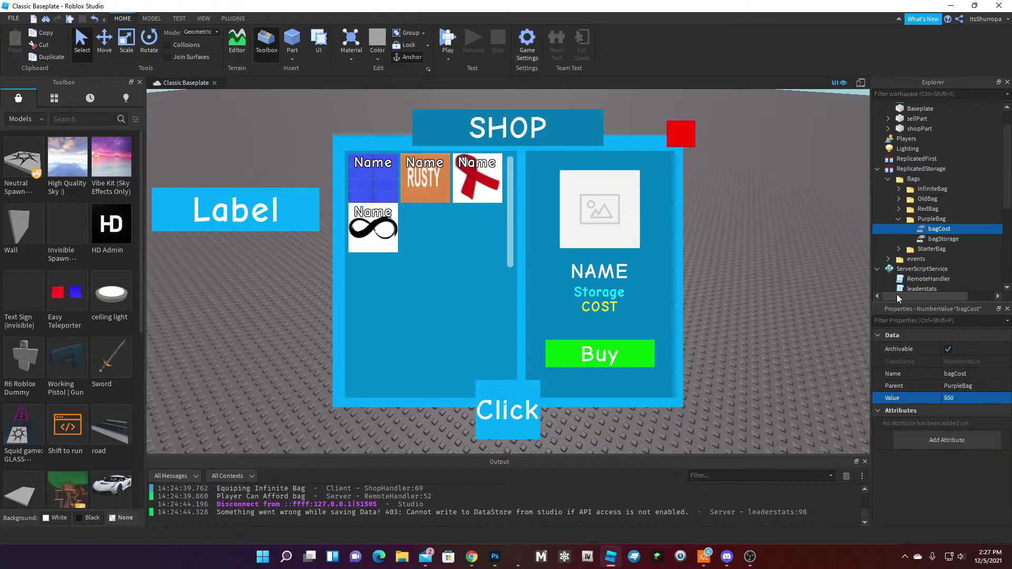
Step: Set the PurpleBag folder's bagStorage value to 346 and collapse the Bags folder
{"action": "left_click", "coordinate": [944, 239]}
{"action": "left_click", "coordinate": [957, 398]}
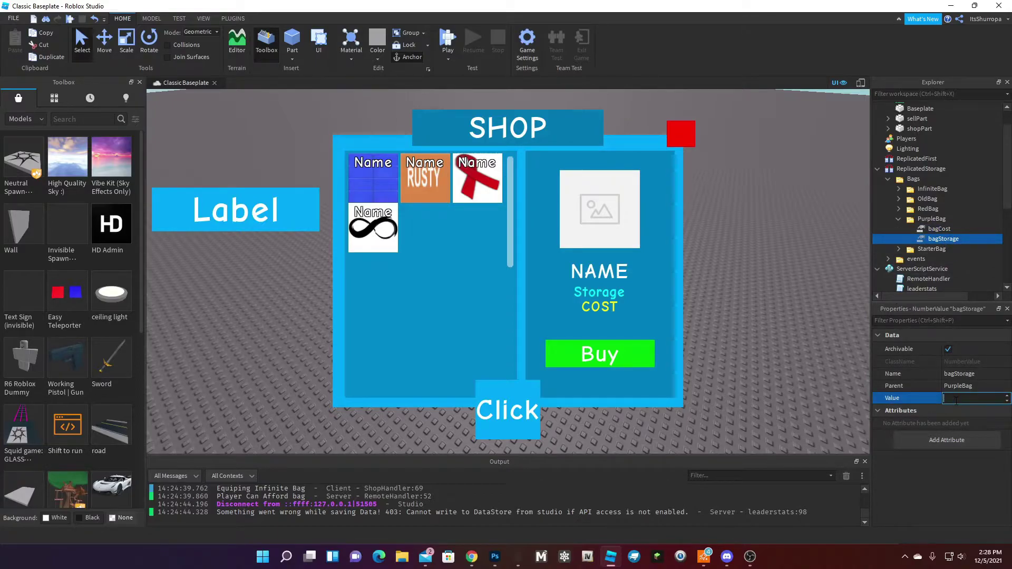
{"action": "type", "text": "346"}
{"action": "scroll", "coordinate": [891, 238], "scroll_direction": "down", "scroll_amount": 2}
{"action": "scroll", "coordinate": [905, 231], "scroll_direction": "up", "scroll_amount": 2}
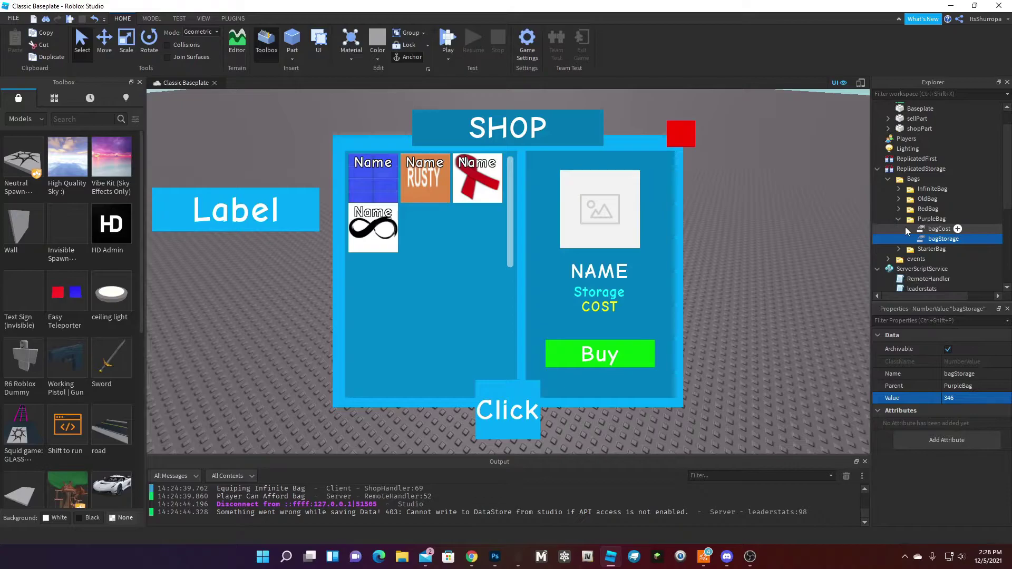
{"action": "left_click", "coordinate": [888, 179]}
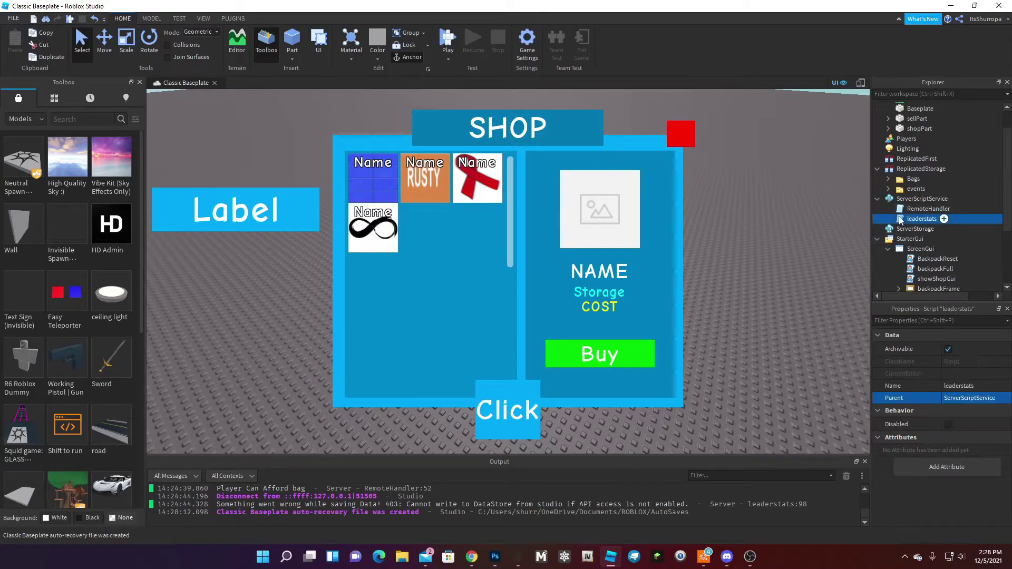
Step: Open the RemoteHandler script, skim its bag purchase and equip functions, and close it
{"action": "double_click", "coordinate": [928, 209]}
{"action": "scroll", "coordinate": [626, 272], "scroll_direction": "down", "scroll_amount": 9}
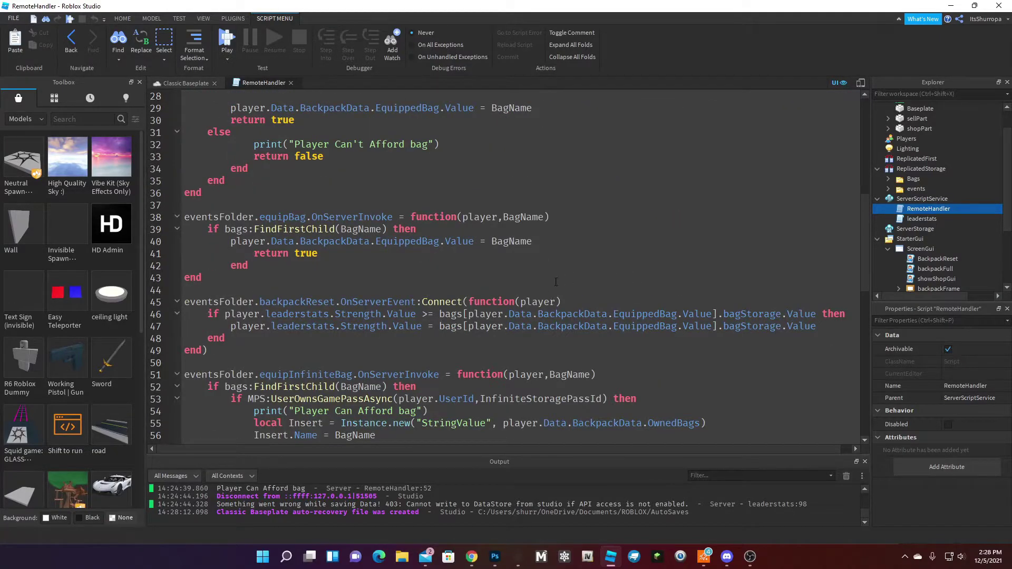
{"action": "left_click", "coordinate": [290, 82]}
Step: Inspect backpackFrame, clickButtton and shopGui under the ScreenGui to locate the shop frame
{"action": "scroll", "coordinate": [915, 196], "scroll_direction": "down", "scroll_amount": 3}
{"action": "left_click", "coordinate": [912, 223]}
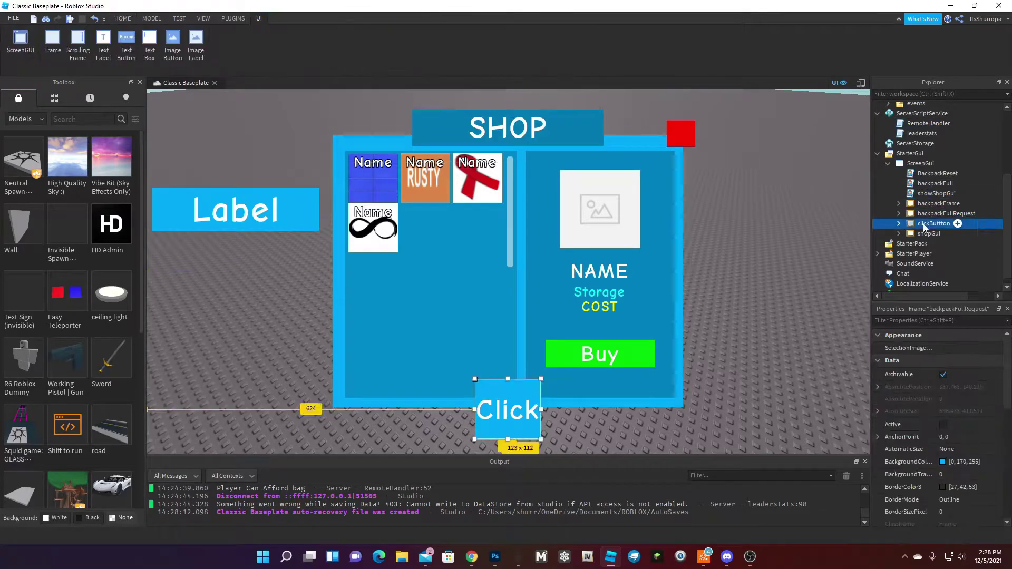
{"action": "left_click", "coordinate": [899, 203]}
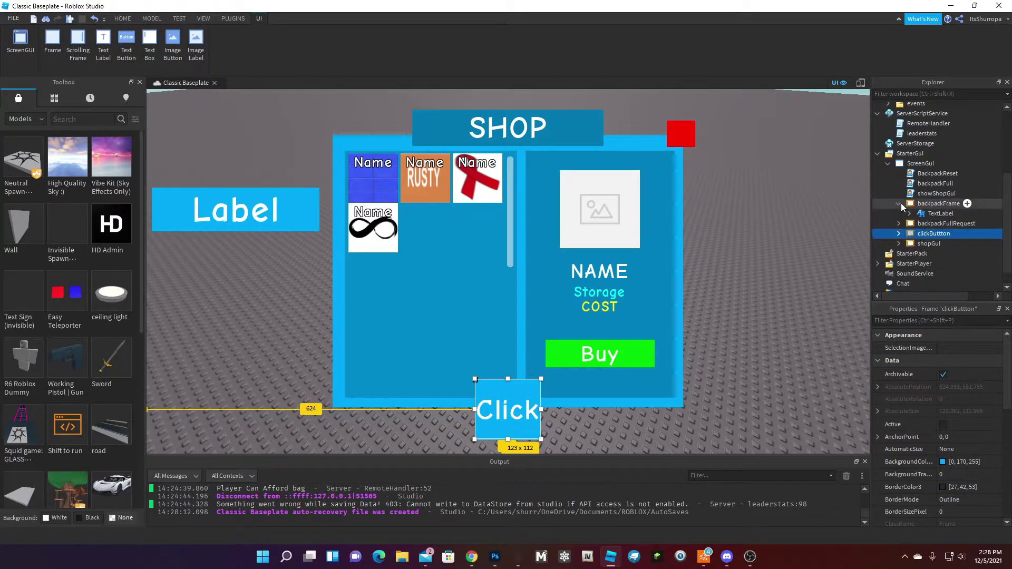
{"action": "left_click", "coordinate": [905, 206]}
{"action": "left_click", "coordinate": [899, 204]}
{"action": "left_click", "coordinate": [917, 223]}
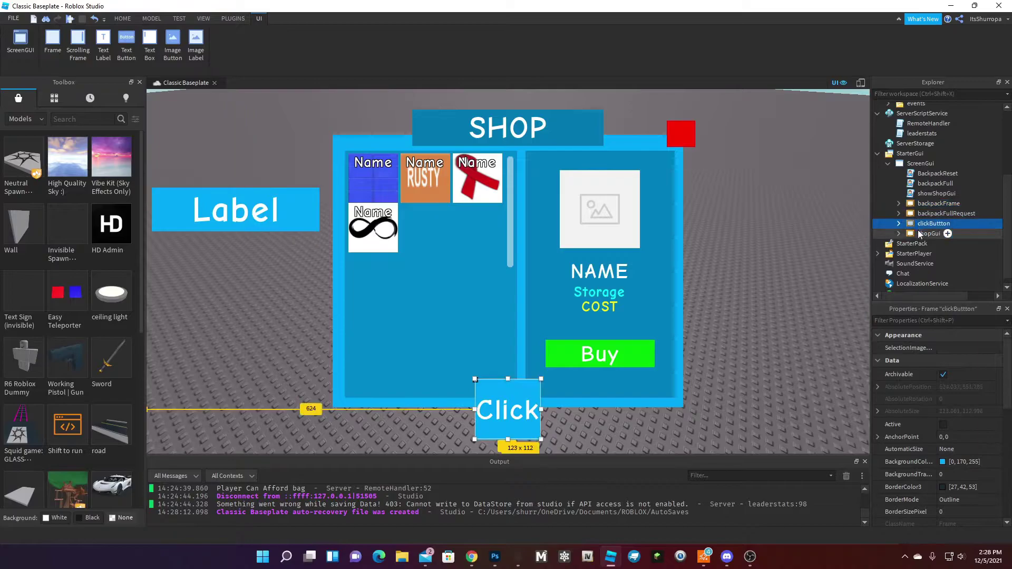
{"action": "left_click", "coordinate": [908, 233]}
{"action": "scroll", "coordinate": [904, 231], "scroll_direction": "down", "scroll_amount": 1}
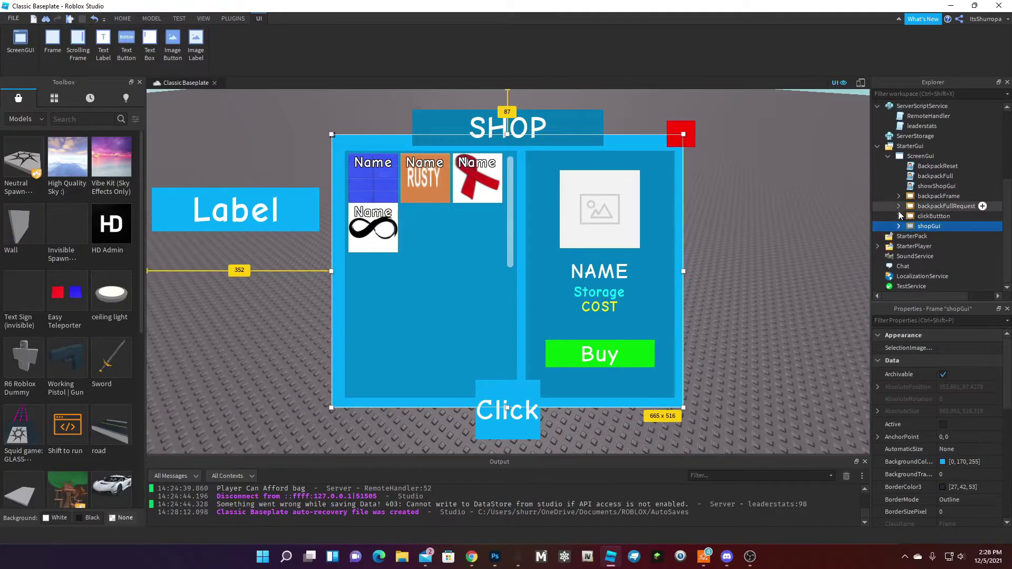
Step: Duplicate the RedBag frame in the ItemsContainer of shopGui's Items frame
{"action": "left_click", "coordinate": [899, 226]}
{"action": "scroll", "coordinate": [907, 221], "scroll_direction": "down", "scroll_amount": 3}
{"action": "left_click", "coordinate": [924, 199]}
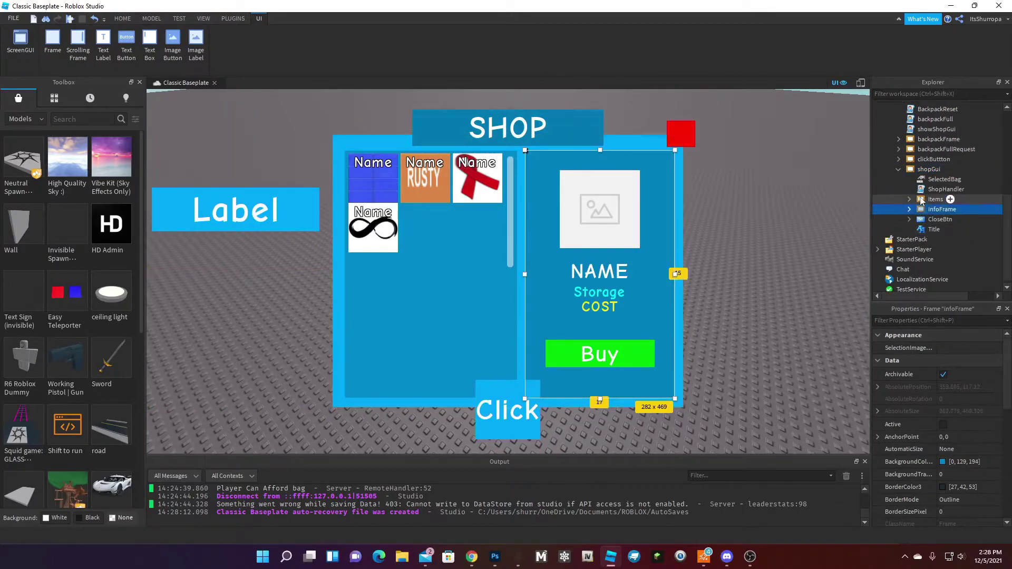
{"action": "left_click", "coordinate": [909, 199]}
{"action": "left_click", "coordinate": [933, 210]}
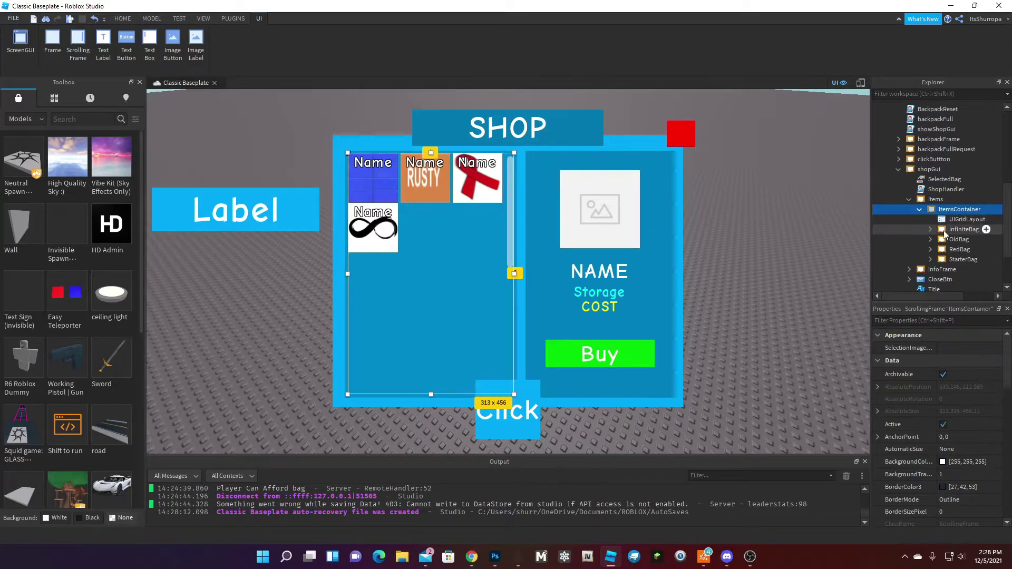
{"action": "left_click", "coordinate": [949, 230]}
{"action": "left_click", "coordinate": [952, 249]}
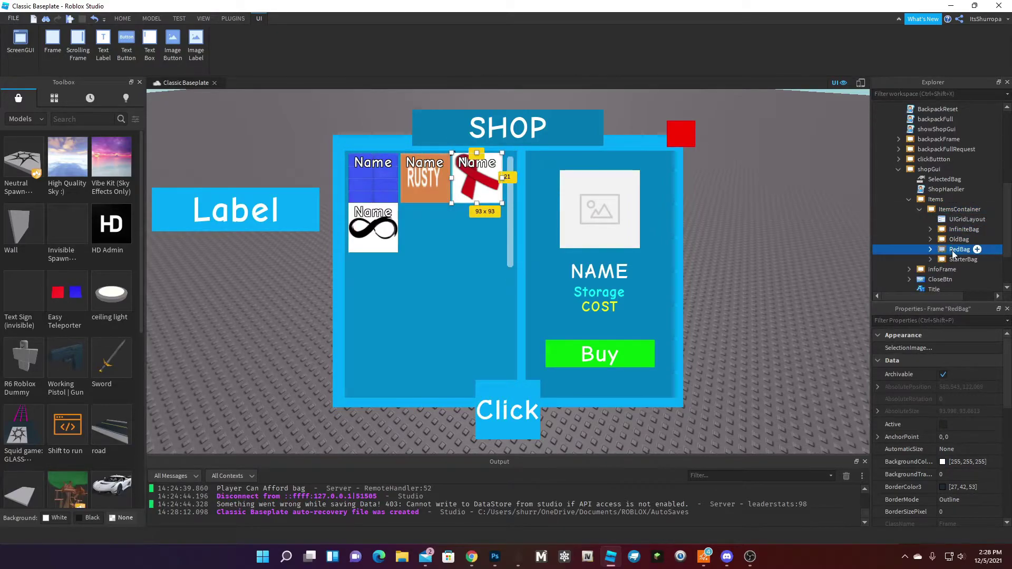
{"action": "key", "text": "ctrl+d"}
{"action": "left_click", "coordinate": [931, 259]}
{"action": "left_click", "coordinate": [931, 259]}
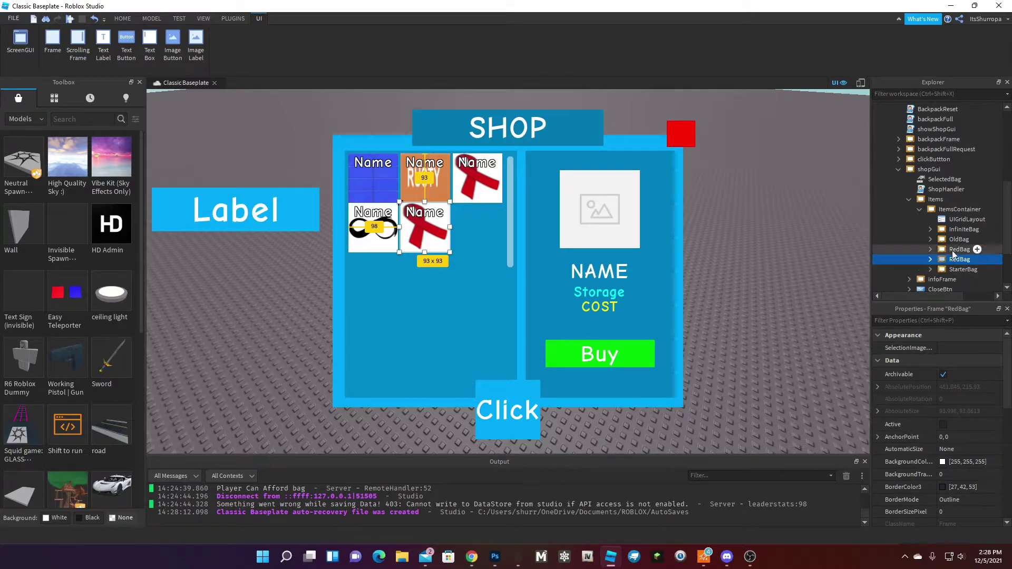
Step: Delete the InfiniteBag frame from ItemsContainer and undo the deletion to move its tile behind the duplicated bag
{"action": "left_click", "coordinate": [952, 232]}
{"action": "left_click", "coordinate": [931, 230]}
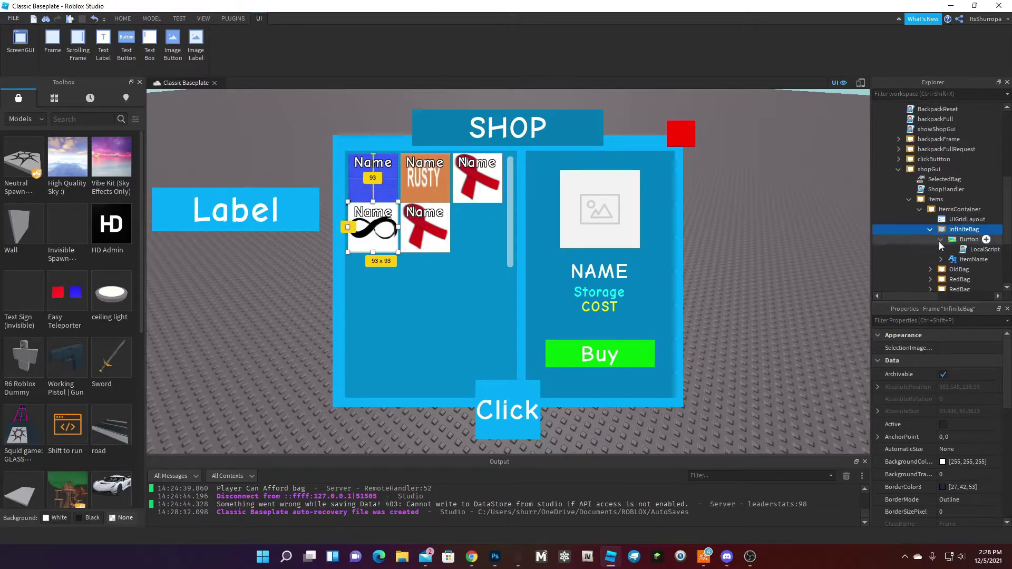
{"action": "left_click", "coordinate": [931, 230]}
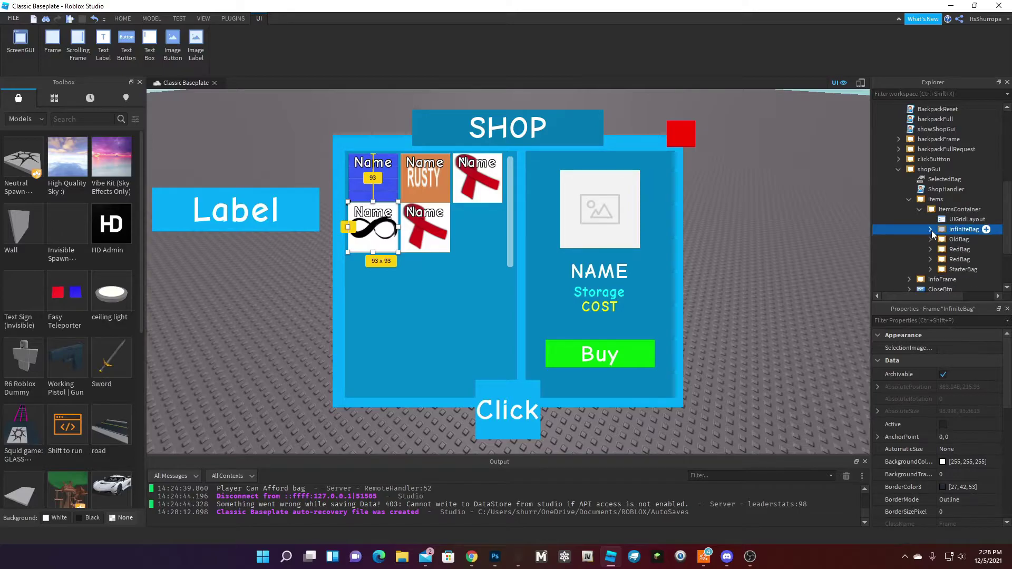
{"action": "key", "text": "Delete"}
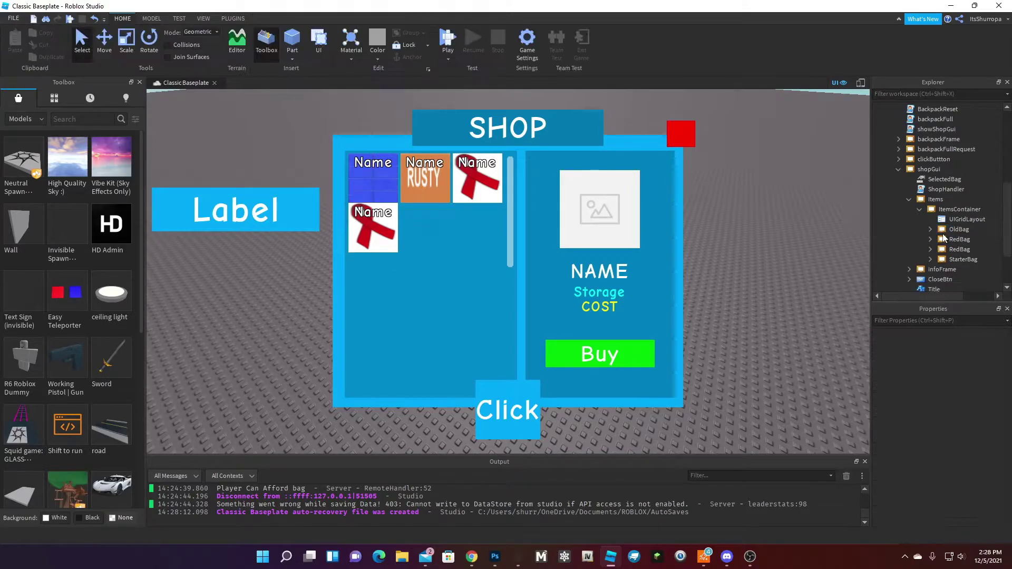
{"action": "key", "text": "ctrl+z"}
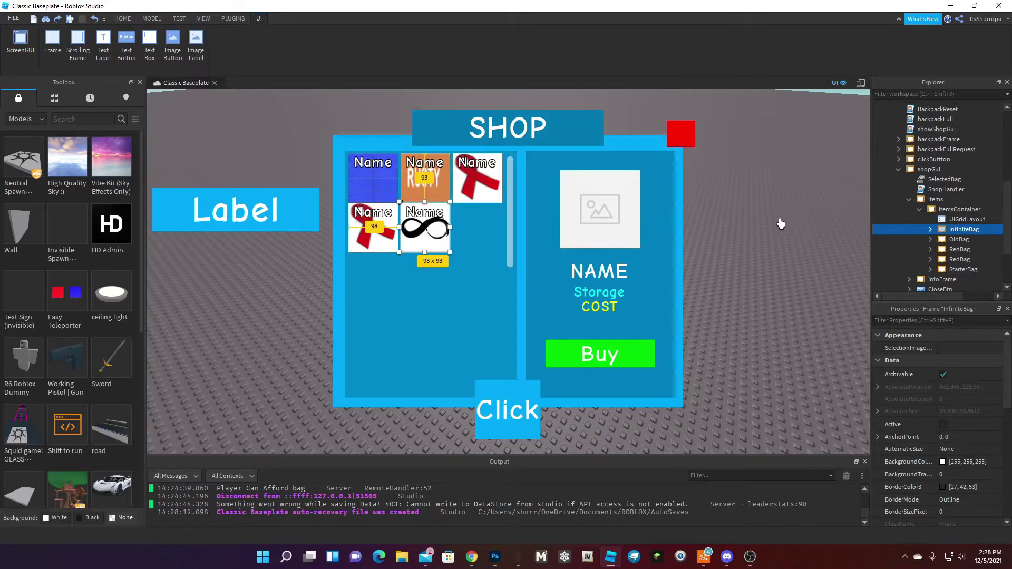
Step: Rename the duplicated RedBag frame in ItemsContainer as PurpleBag
{"action": "left_click", "coordinate": [362, 235]}
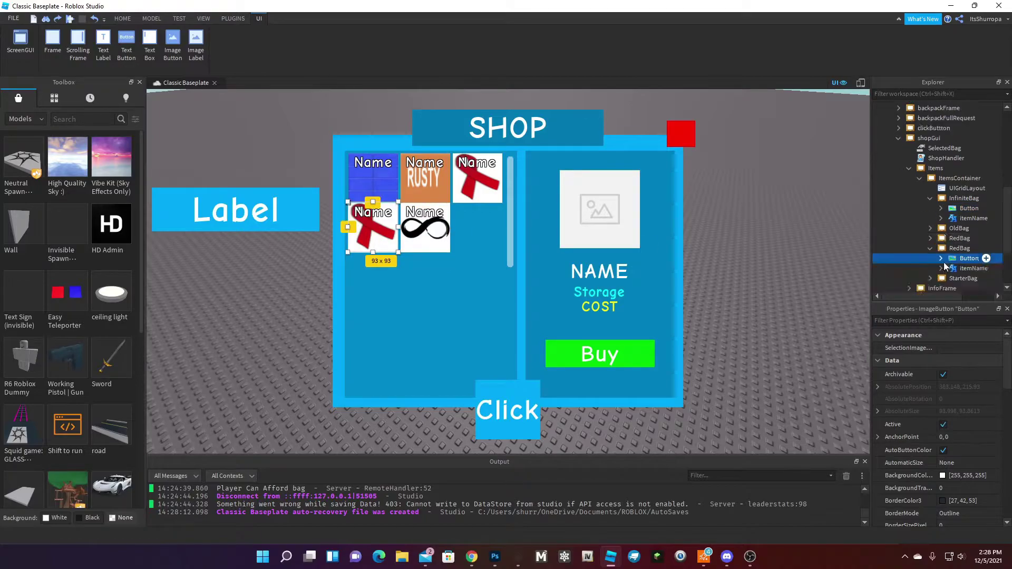
{"action": "left_click", "coordinate": [952, 249]}
{"action": "scroll", "coordinate": [939, 369], "scroll_direction": "down", "scroll_amount": 5}
{"action": "left_click", "coordinate": [952, 390]}
{"action": "type", "text": "Purple"}
{"action": "key", "text": "Return"}
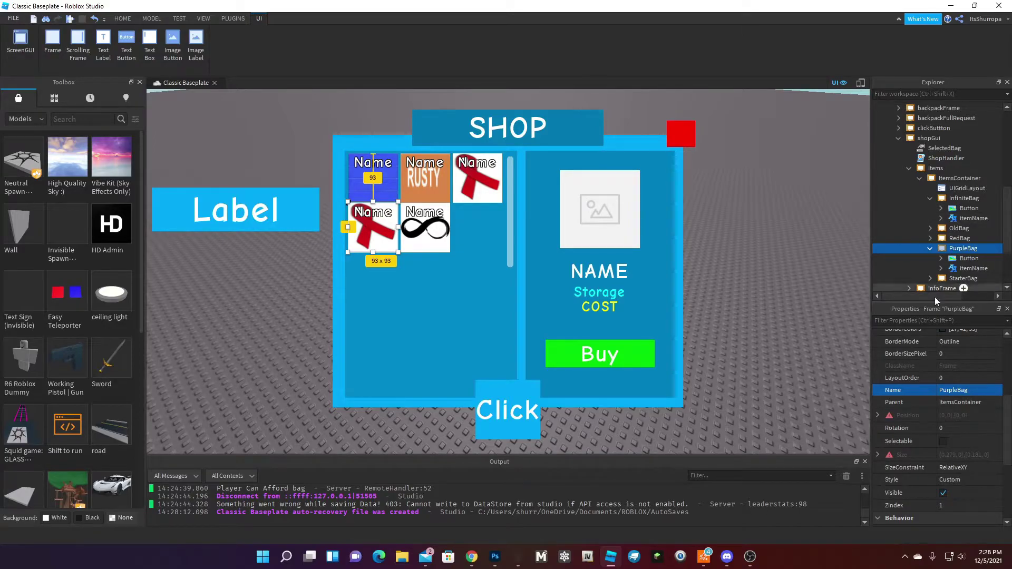
Step: Inspect the contents of the PurpleBag frame in ItemsContainer, including the LocalScript under its Button
{"action": "scroll", "coordinate": [970, 258], "scroll_direction": "up", "scroll_amount": 10}
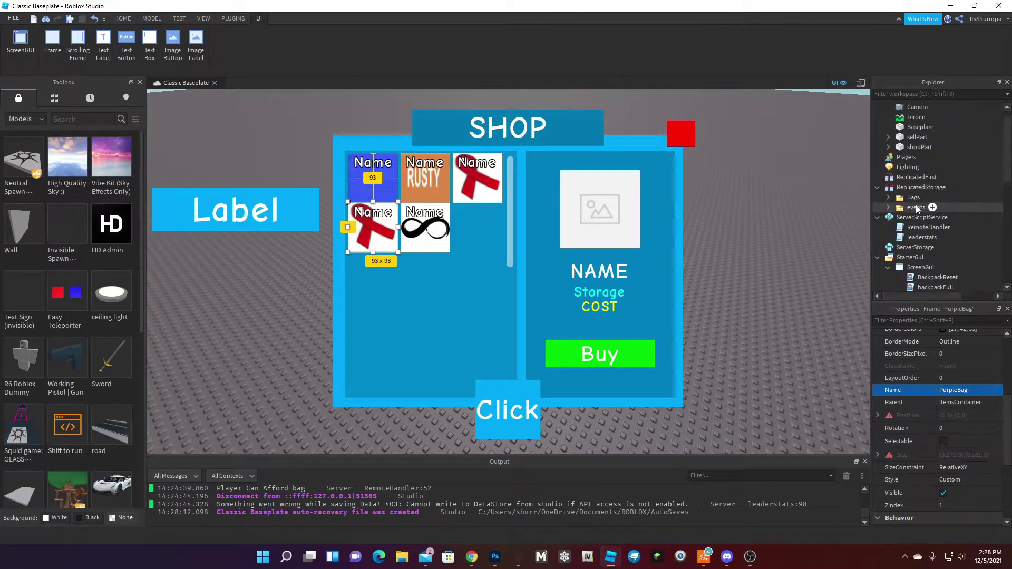
{"action": "scroll", "coordinate": [946, 226], "scroll_direction": "down", "scroll_amount": 10}
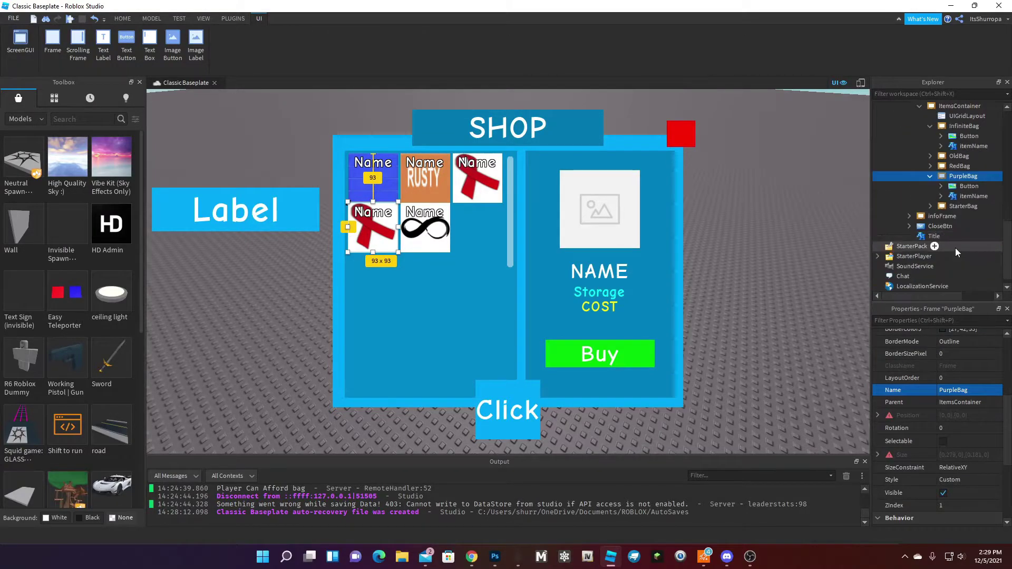
{"action": "left_click", "coordinate": [941, 186]}
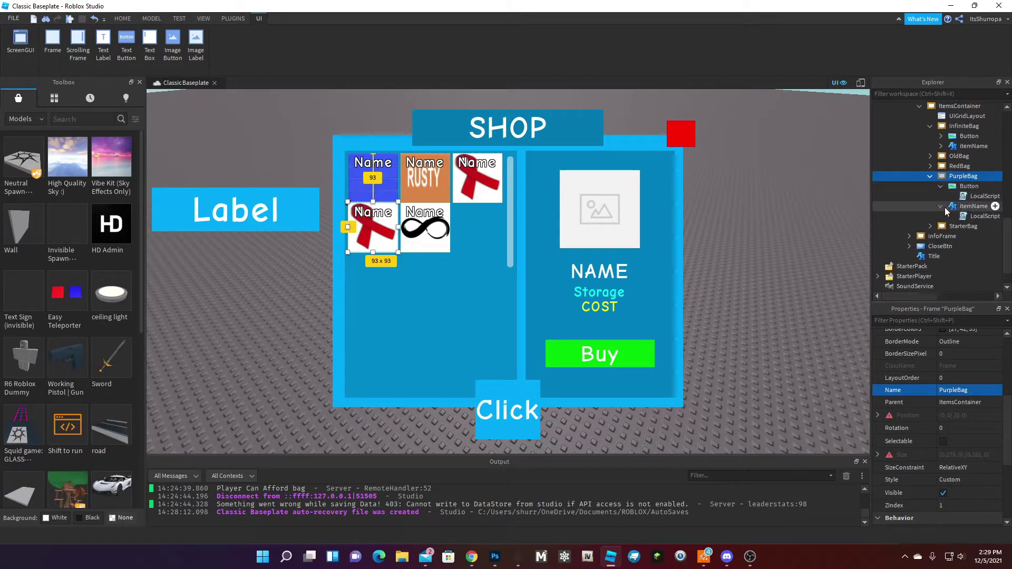
{"action": "double_click", "coordinate": [975, 196]}
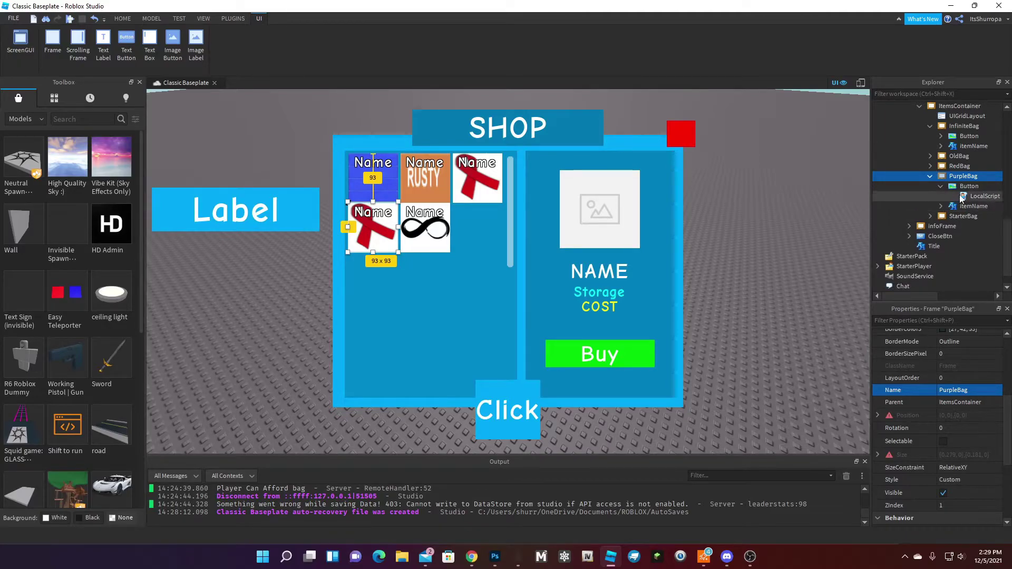
{"action": "left_click", "coordinate": [279, 84]}
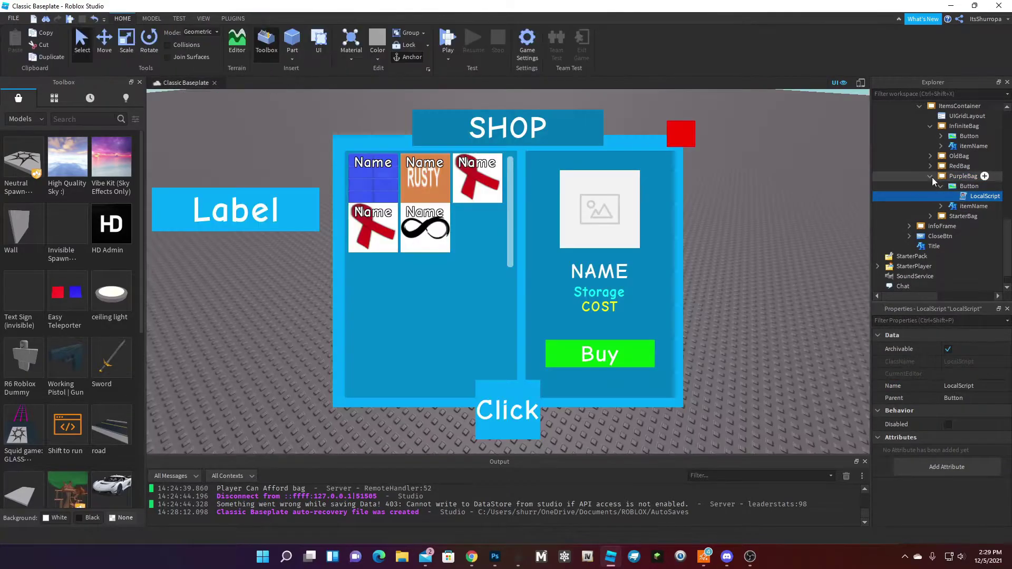
{"action": "double_click", "coordinate": [931, 177]}
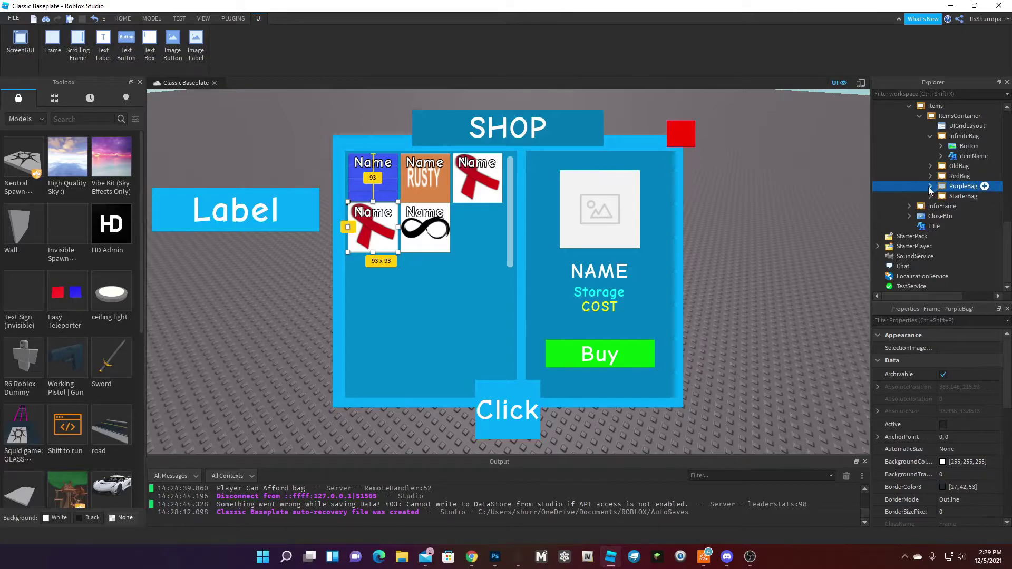
Step: Select the Button inside the PurpleBag frame and locate its Image property
{"action": "left_click", "coordinate": [930, 187]}
{"action": "double_click", "coordinate": [952, 196]}
{"action": "scroll", "coordinate": [938, 428], "scroll_direction": "down", "scroll_amount": 5}
{"action": "scroll", "coordinate": [938, 428], "scroll_direction": "down", "scroll_amount": 5}
{"action": "left_click", "coordinate": [880, 408]}
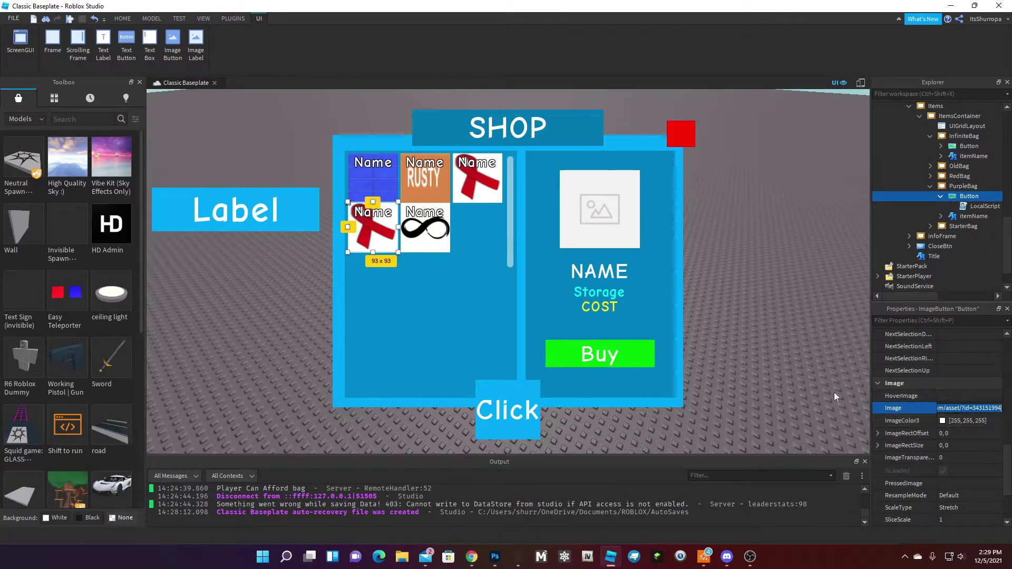
Step: Find the Free VIP Brookhaven decal among the Toolbox images and copy its asset ID
{"action": "left_click", "coordinate": [46, 99]}
{"action": "left_click", "coordinate": [25, 118]}
{"action": "left_click", "coordinate": [31, 143]}
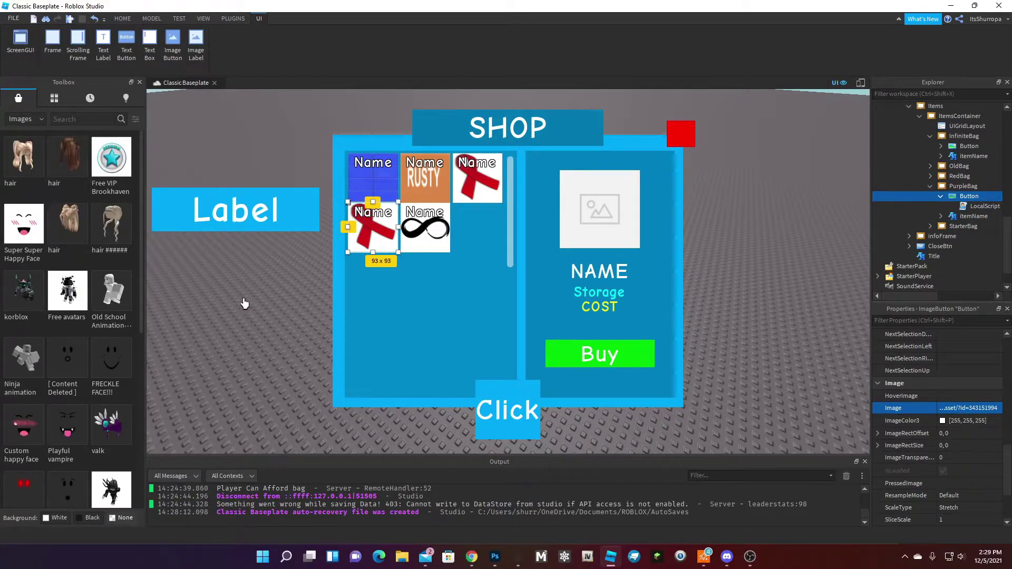
{"action": "left_click", "coordinate": [126, 145]}
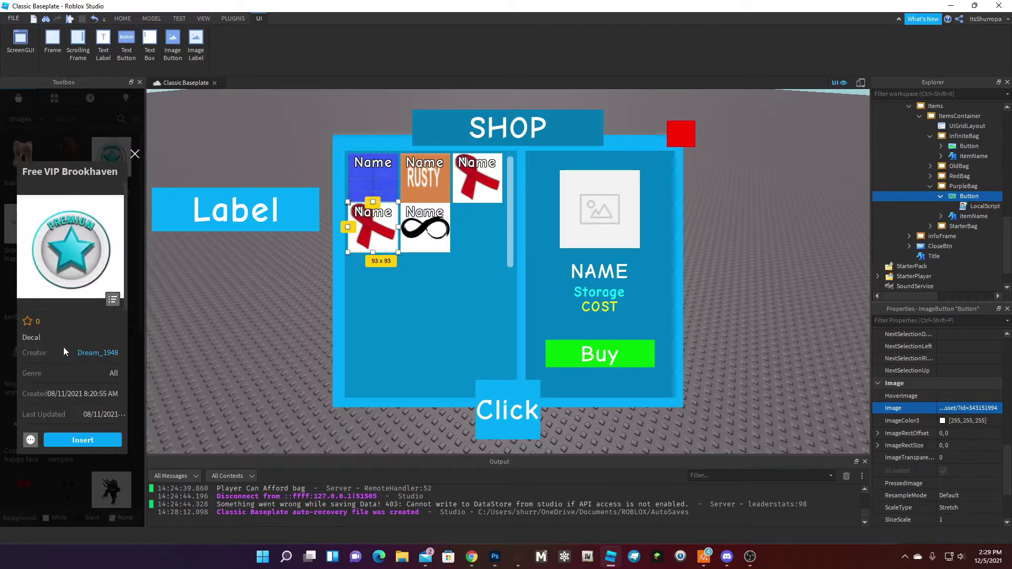
{"action": "left_click", "coordinate": [117, 299]}
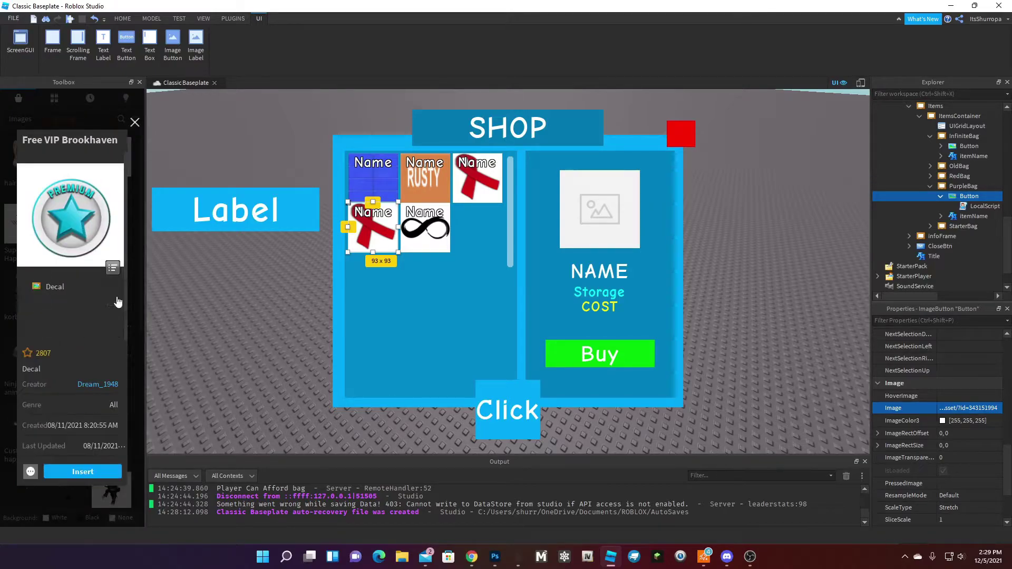
{"action": "left_click", "coordinate": [112, 272]}
{"action": "left_click", "coordinate": [31, 441]}
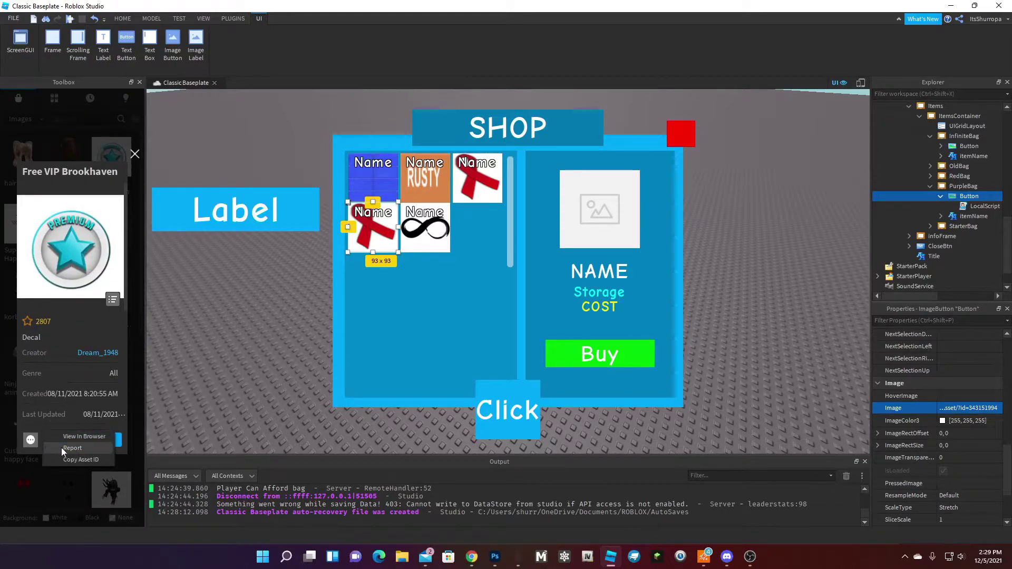
{"action": "left_click", "coordinate": [71, 460]}
{"action": "left_click", "coordinate": [135, 155]}
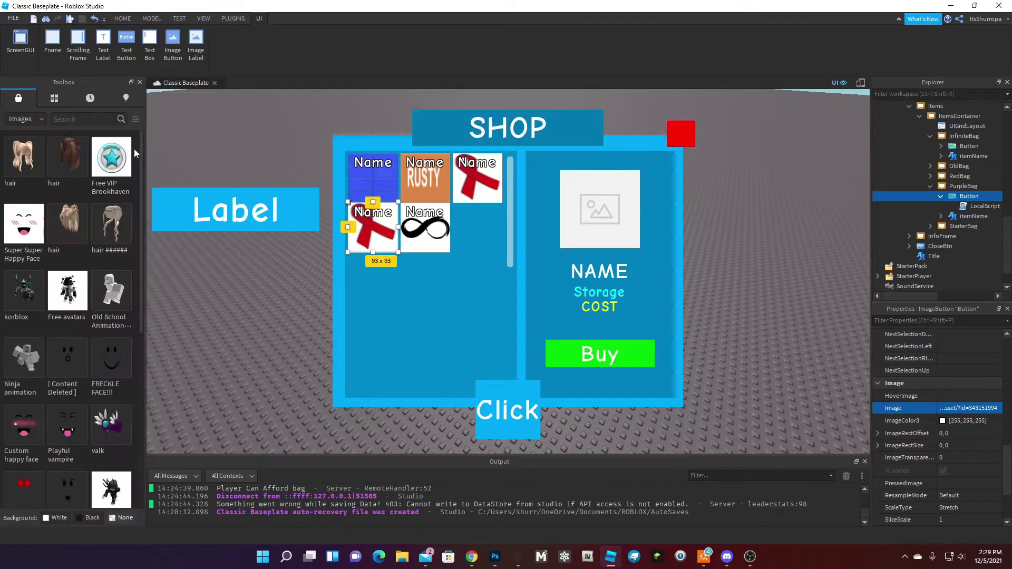
Step: Return the Toolbox to the Models category and replace the PurpleBag Button's image with the copied asset ID
{"action": "left_click", "coordinate": [26, 119]}
{"action": "left_click", "coordinate": [21, 135]}
{"action": "left_click", "coordinate": [970, 408]}
{"action": "key", "text": "ctrl+v"}
{"action": "key", "text": "Return"}
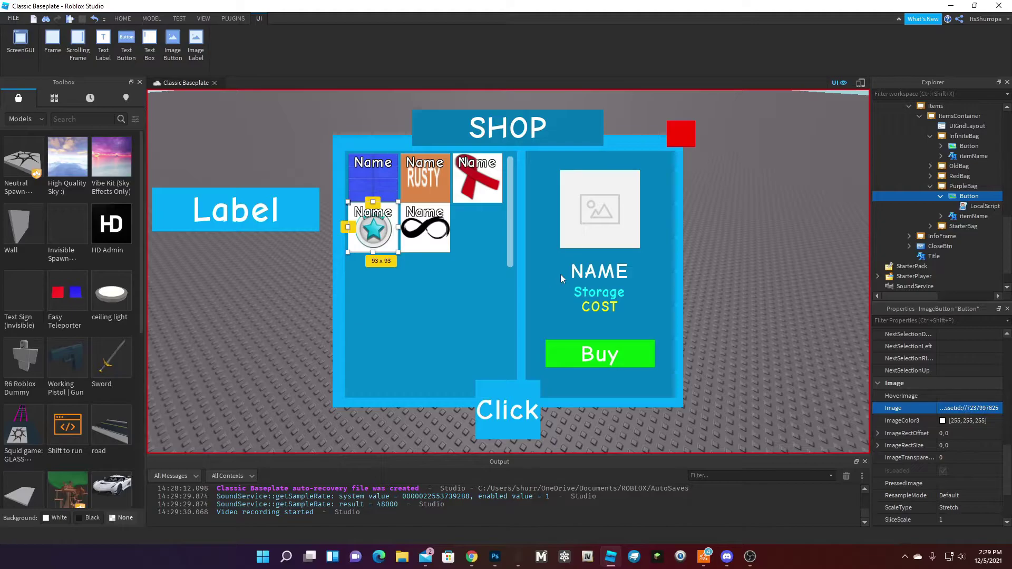
Step: Collapse the PurpleBag frame and stop the running video recording
{"action": "left_click", "coordinate": [763, 258]}
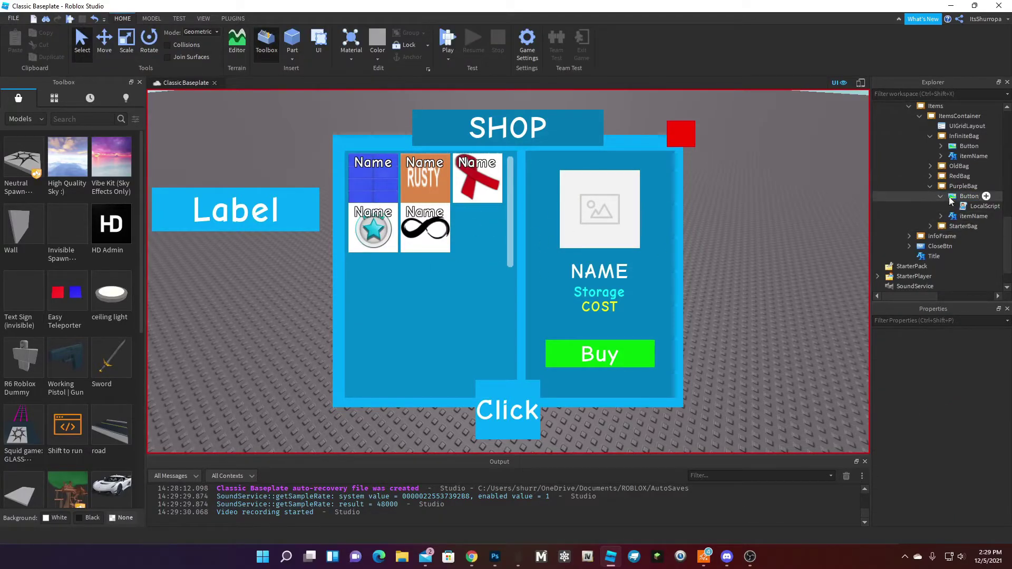
{"action": "left_click", "coordinate": [932, 186]}
{"action": "left_click", "coordinate": [203, 18]}
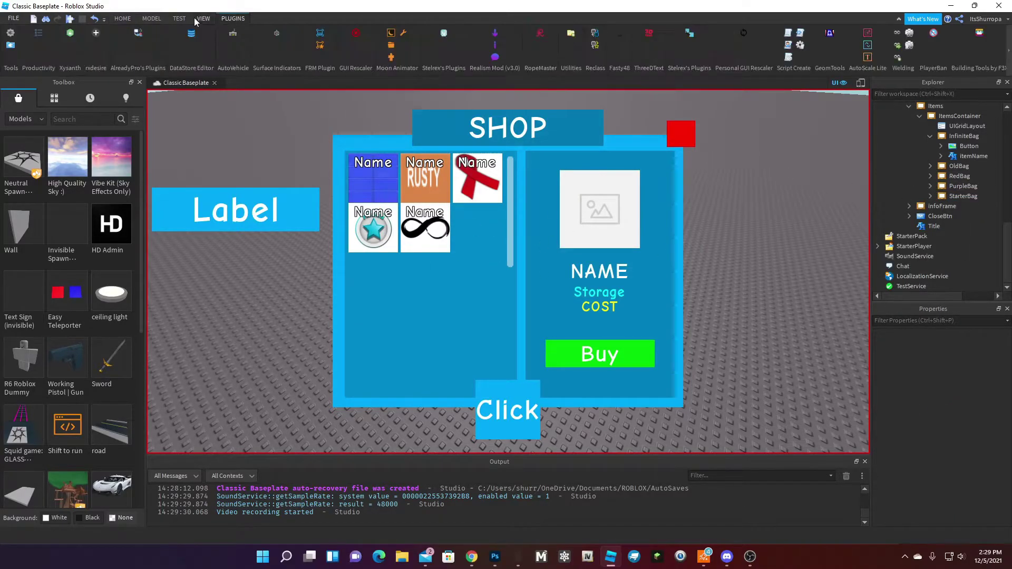
{"action": "key", "text": "F12"}
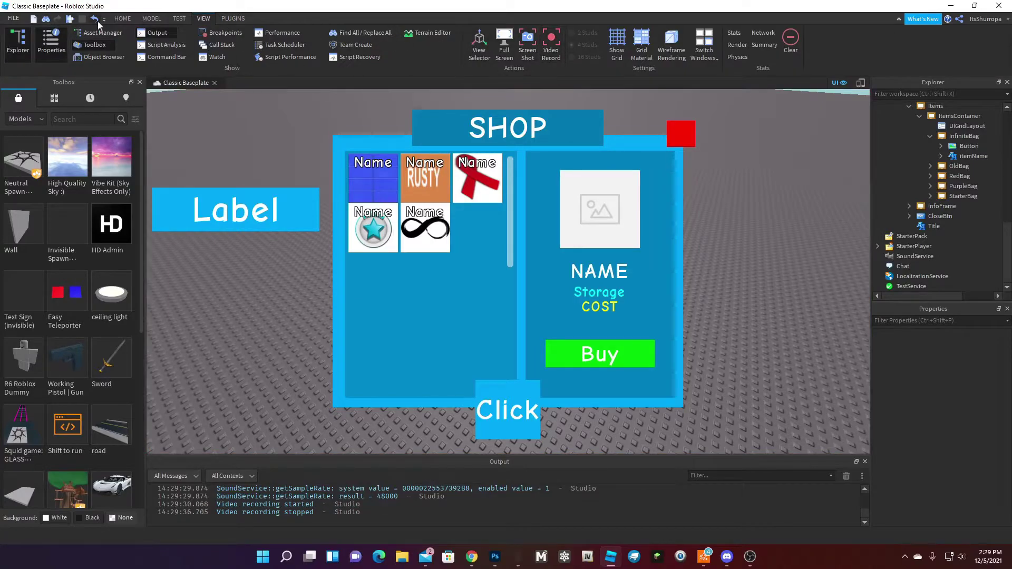
{"action": "left_click", "coordinate": [122, 18]}
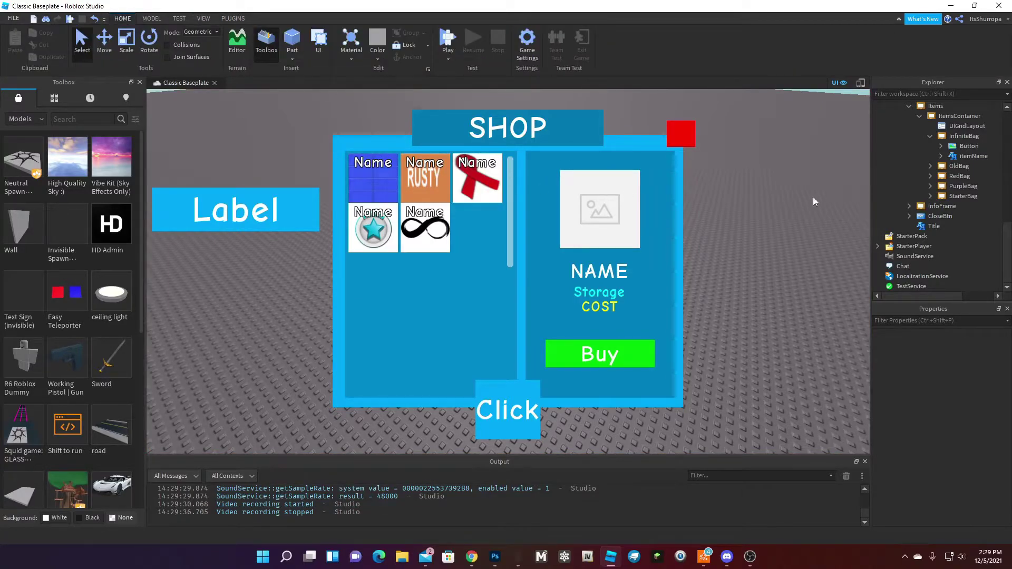
Step: Collapse the shopGui hierarchy and turn off the Visible property of the shopGui frame
{"action": "scroll", "coordinate": [918, 226], "scroll_direction": "up", "scroll_amount": 4}
{"action": "left_click", "coordinate": [917, 232]}
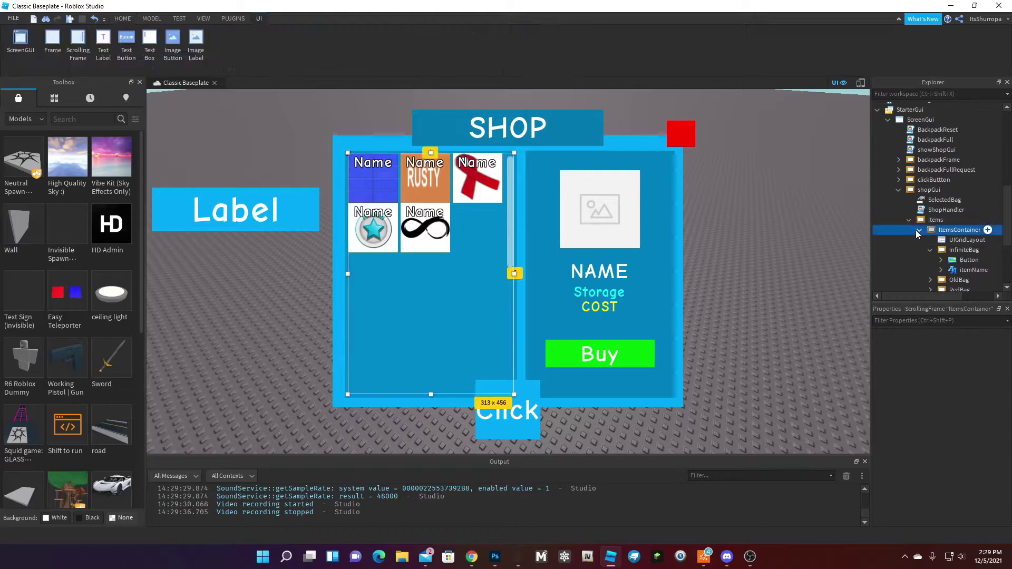
{"action": "left_click", "coordinate": [919, 231]}
{"action": "left_click", "coordinate": [899, 189]}
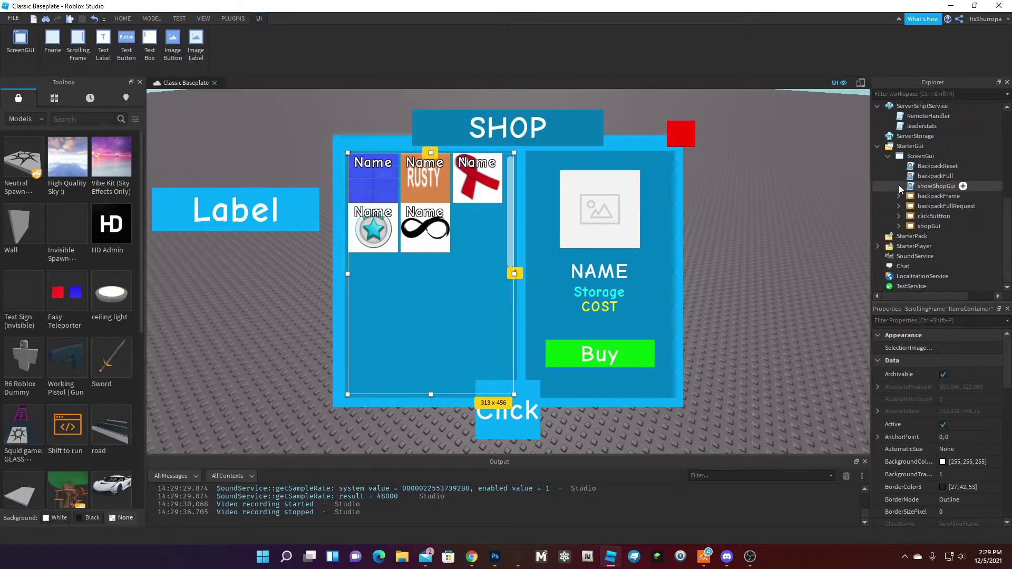
{"action": "left_click", "coordinate": [922, 226]}
{"action": "scroll", "coordinate": [930, 416], "scroll_direction": "down", "scroll_amount": 5}
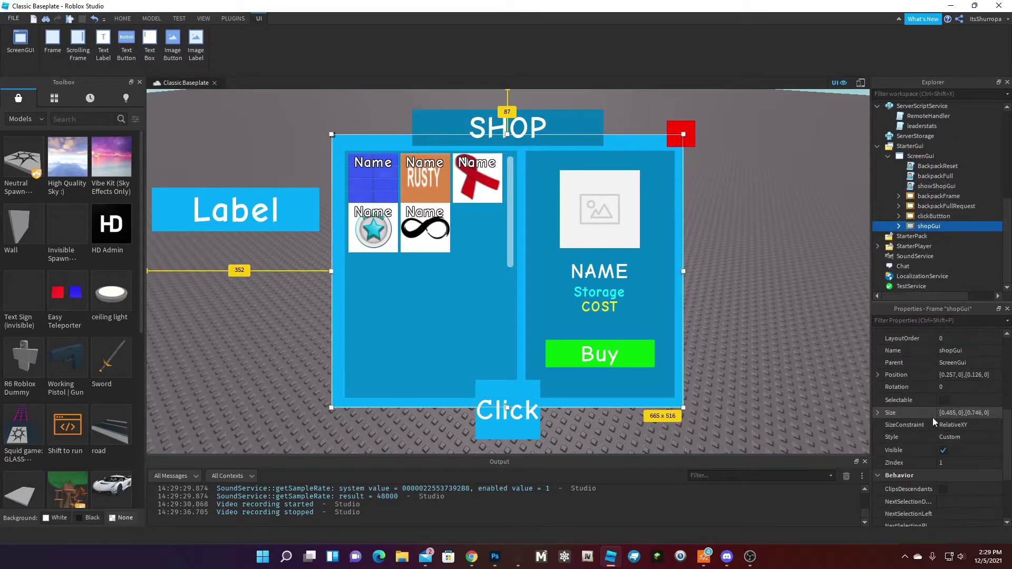
{"action": "left_click", "coordinate": [943, 451]}
{"action": "left_click", "coordinate": [792, 355]}
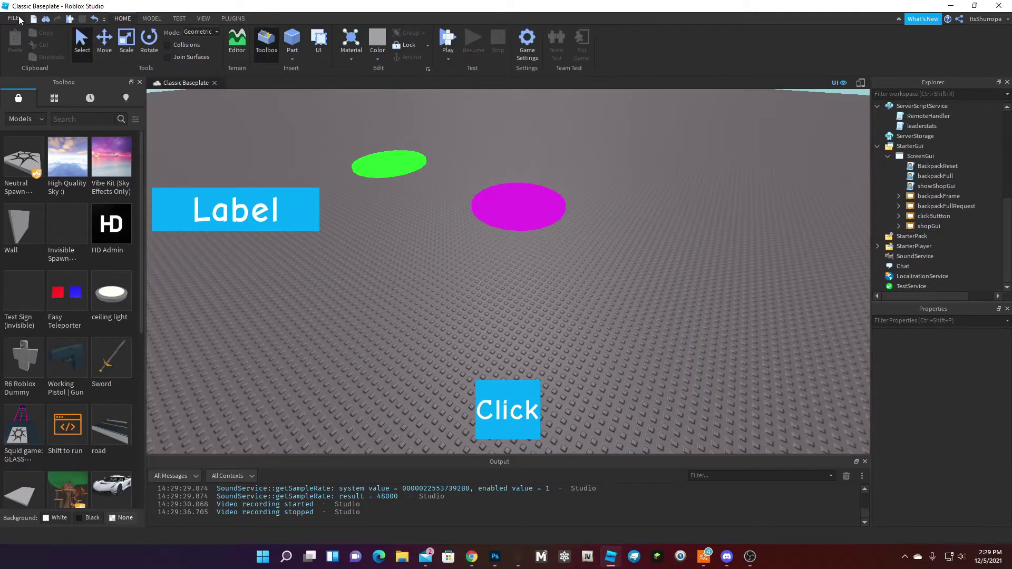
{"action": "left_click", "coordinate": [16, 19]}
{"action": "left_click", "coordinate": [398, 48]}
{"action": "left_click", "coordinate": [12, 18]}
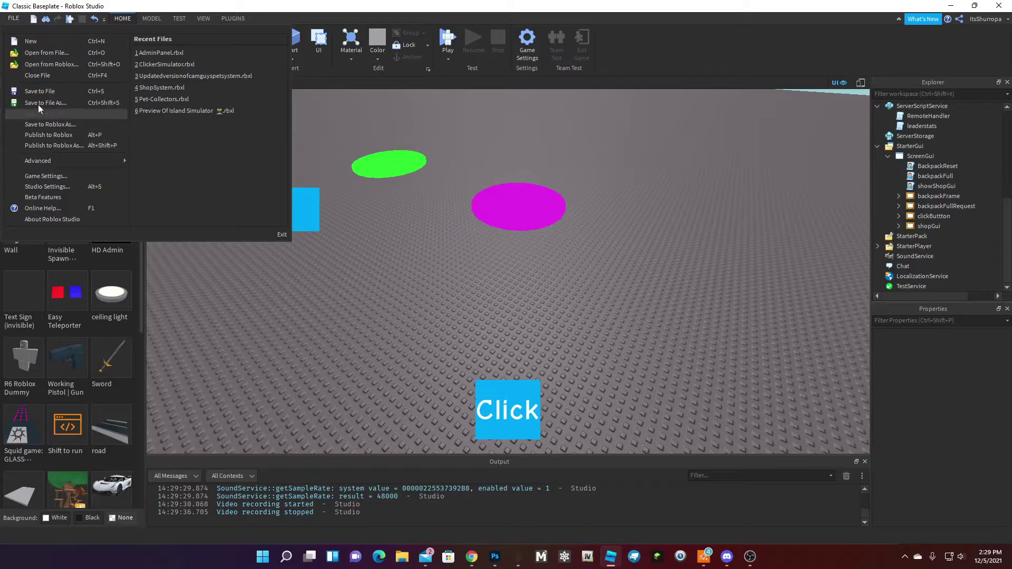
{"action": "left_click", "coordinate": [14, 19]}
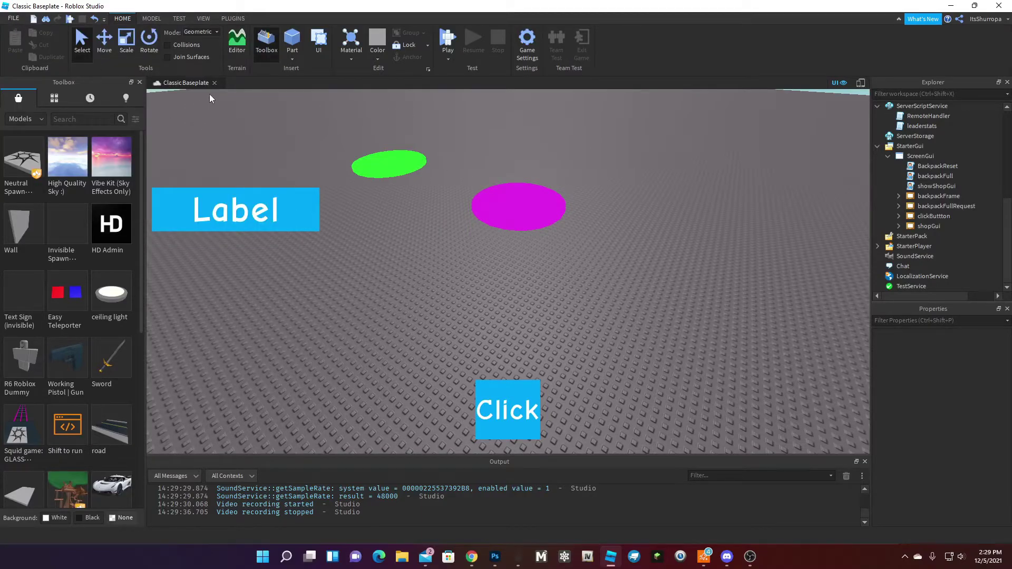
{"action": "left_click", "coordinate": [164, 109]}
{"action": "left_click", "coordinate": [13, 19]}
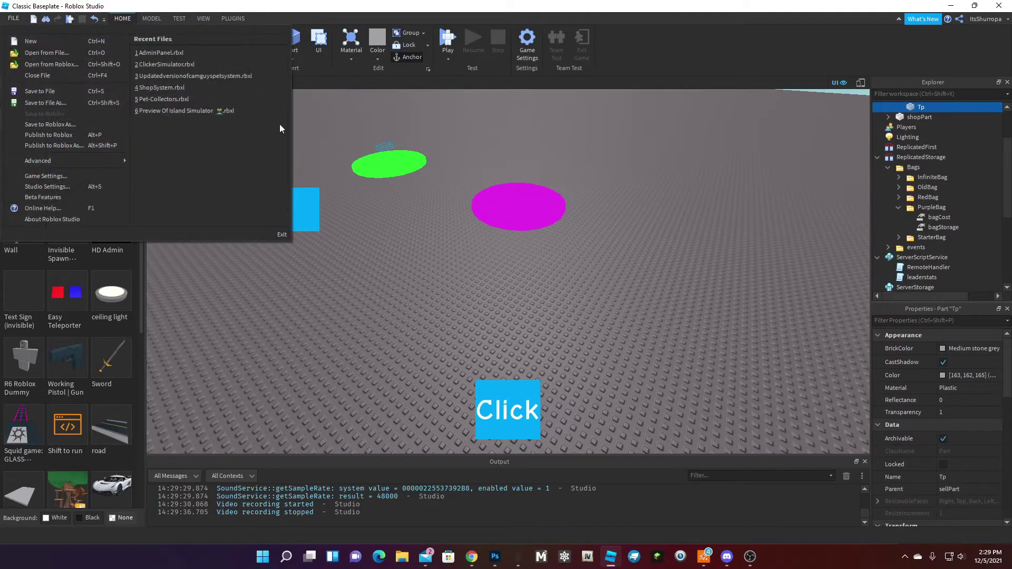
{"action": "left_click", "coordinate": [347, 109]}
Step: Start a play test and fill the backpack to its limit of 10 with the game's Click button
{"action": "left_click", "coordinate": [447, 36]}
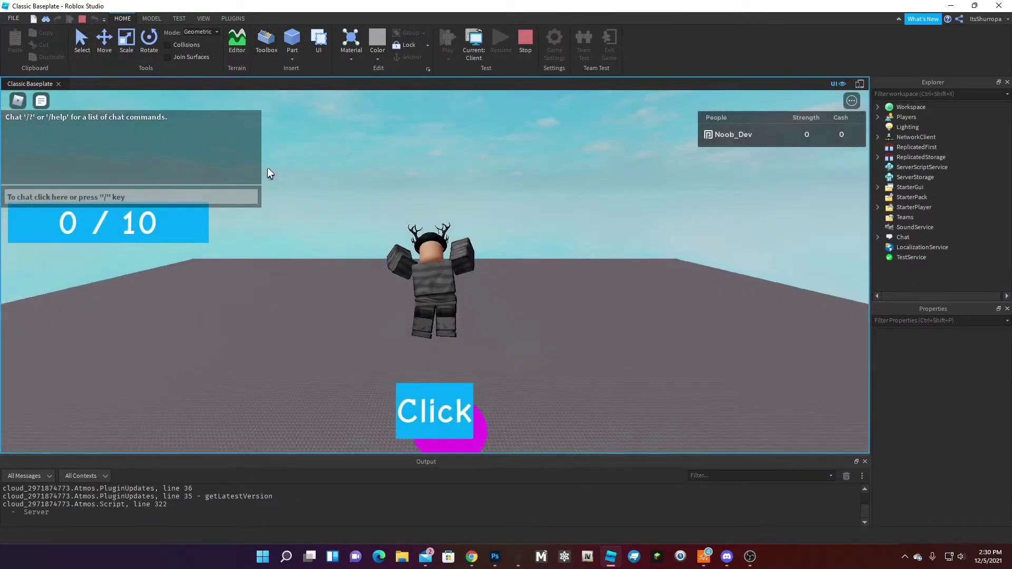
{"action": "right_click_drag", "start_coordinate": [267, 174], "coordinate": [406, 415]}
{"action": "key", "text": "w"}
{"action": "triple_click", "coordinate": [416, 413]}
{"action": "triple_click", "coordinate": [429, 411]}
{"action": "triple_click", "coordinate": [443, 409]}
{"action": "left_click", "coordinate": [444, 408]}
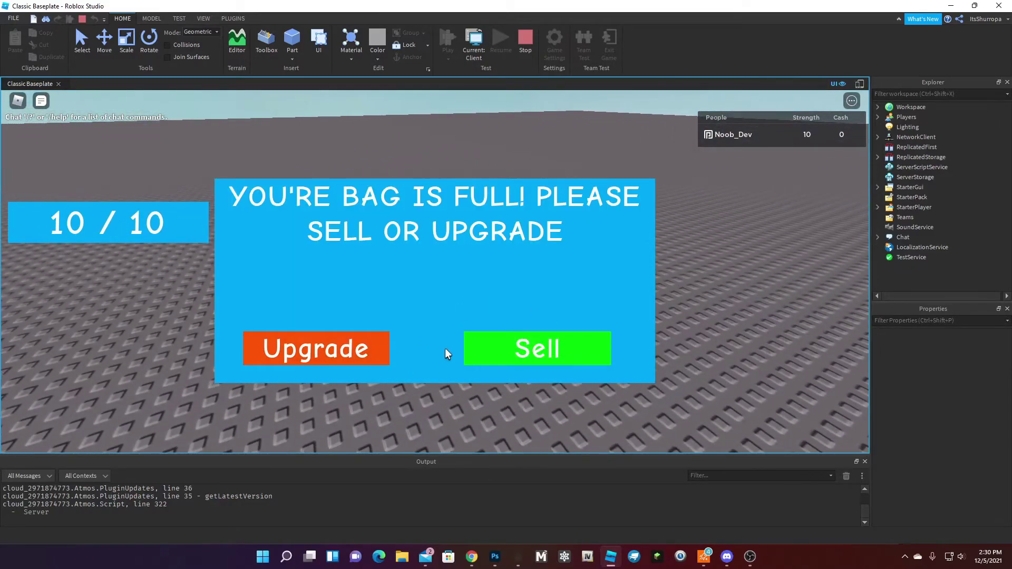
Step: Sell the full bag's contents and view the StarterBag, OldBag, RedBag, PurpleBag and InfiniteBag details in the shop
{"action": "key", "text": "s"}
{"action": "key", "text": "w"}
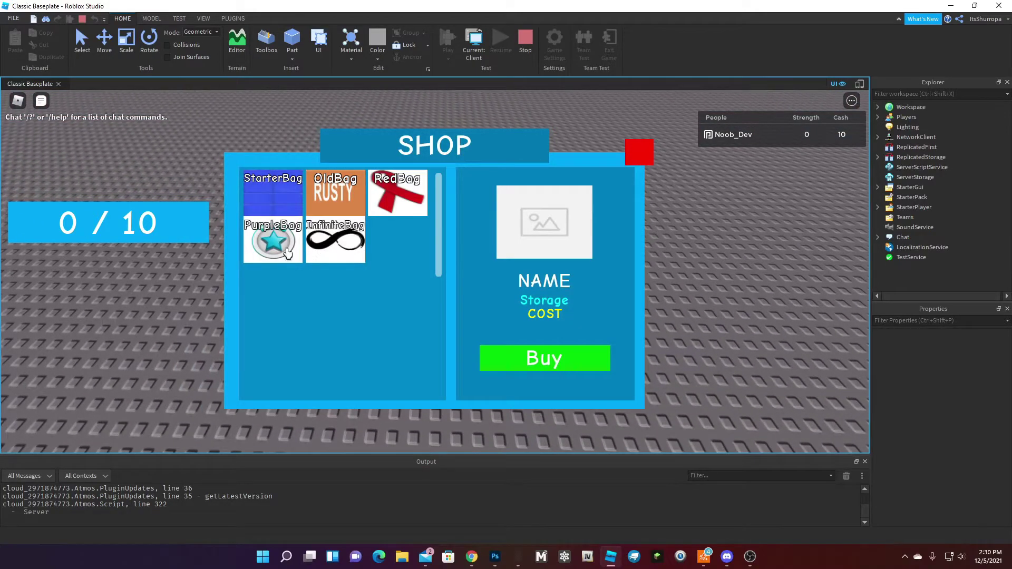
{"action": "left_click", "coordinate": [279, 197]}
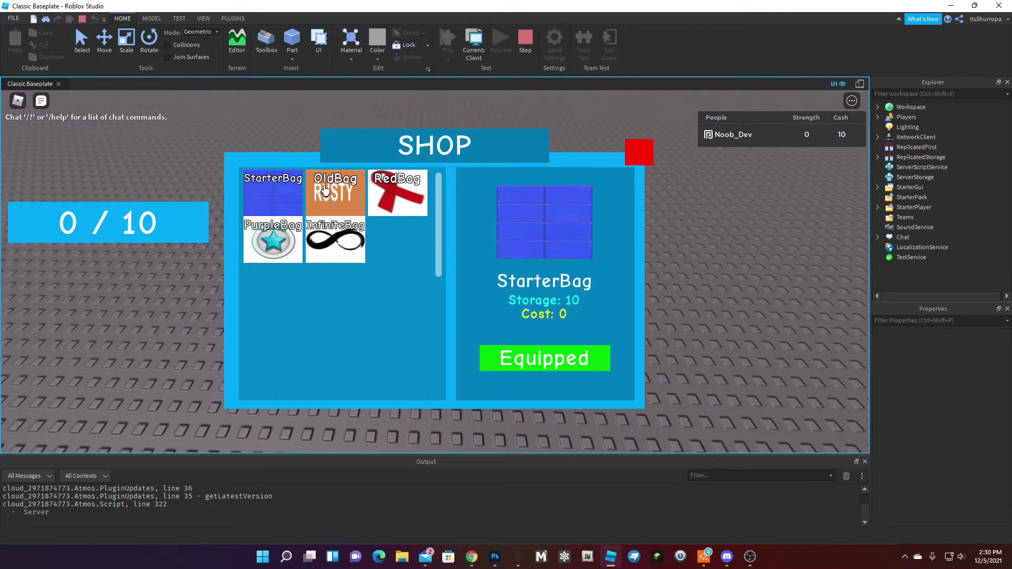
{"action": "left_click", "coordinate": [325, 191]}
{"action": "left_click", "coordinate": [375, 190]}
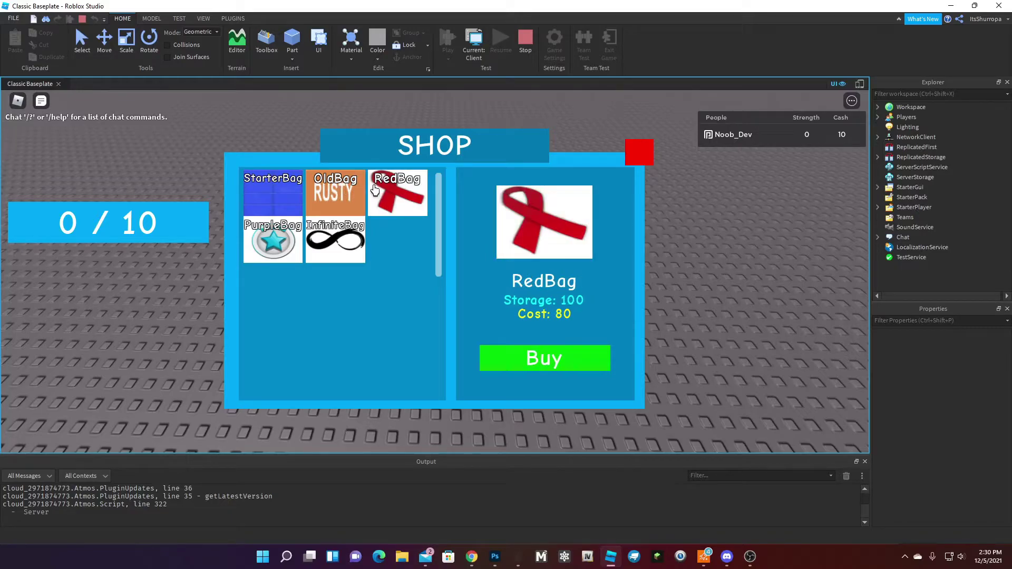
{"action": "left_click", "coordinate": [281, 249]}
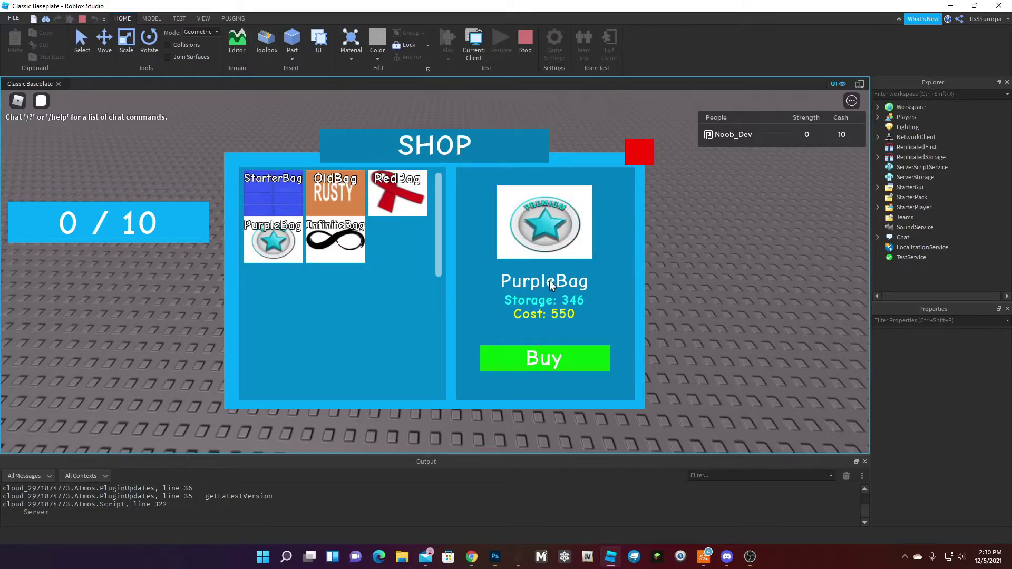
{"action": "left_click", "coordinate": [358, 257]}
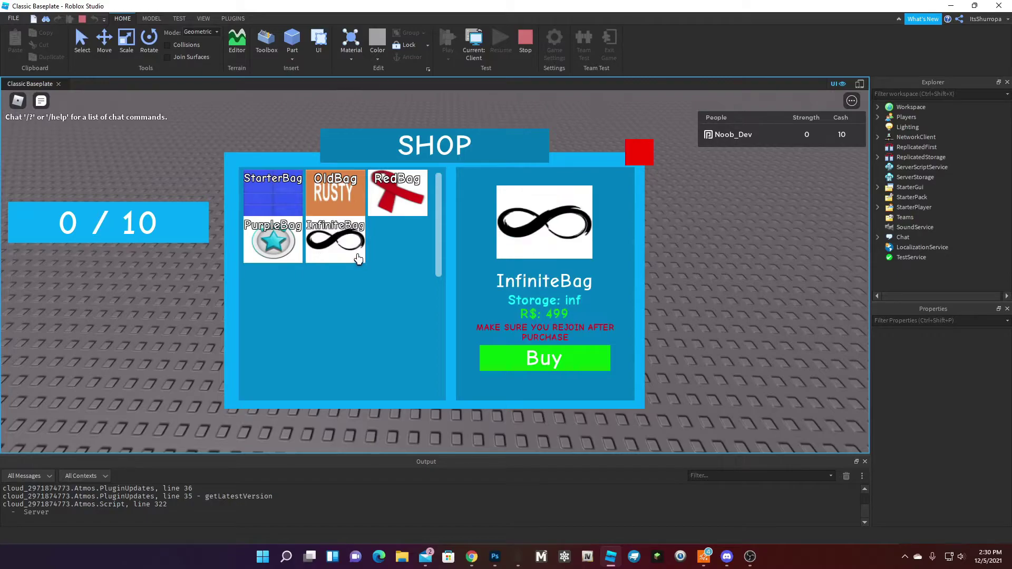
Step: Test the purchase of InfiniteBag and PurpleBag in the shop and end the play test
{"action": "left_click", "coordinate": [556, 362]}
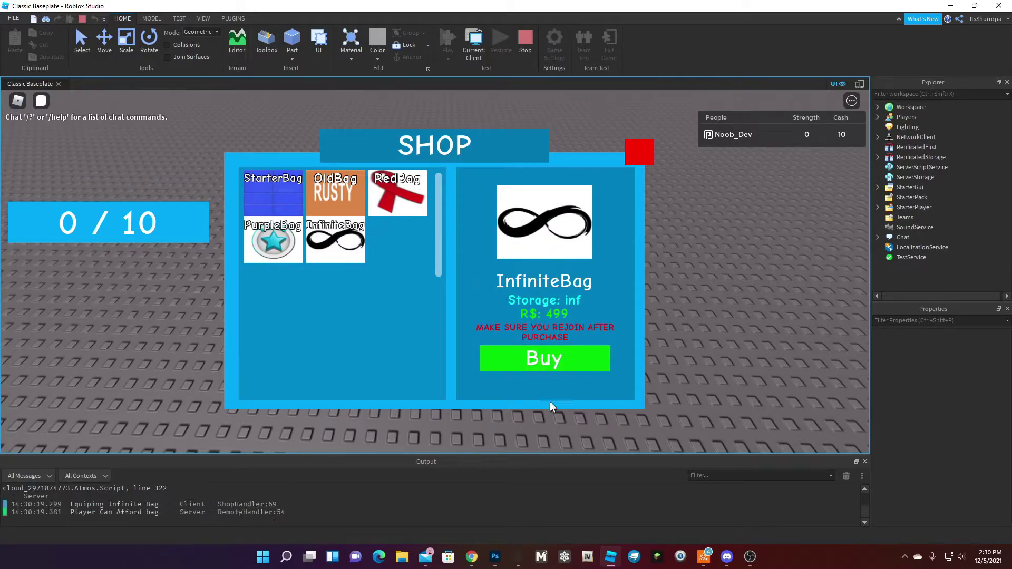
{"action": "left_click", "coordinate": [287, 252]}
{"action": "left_click", "coordinate": [598, 359]}
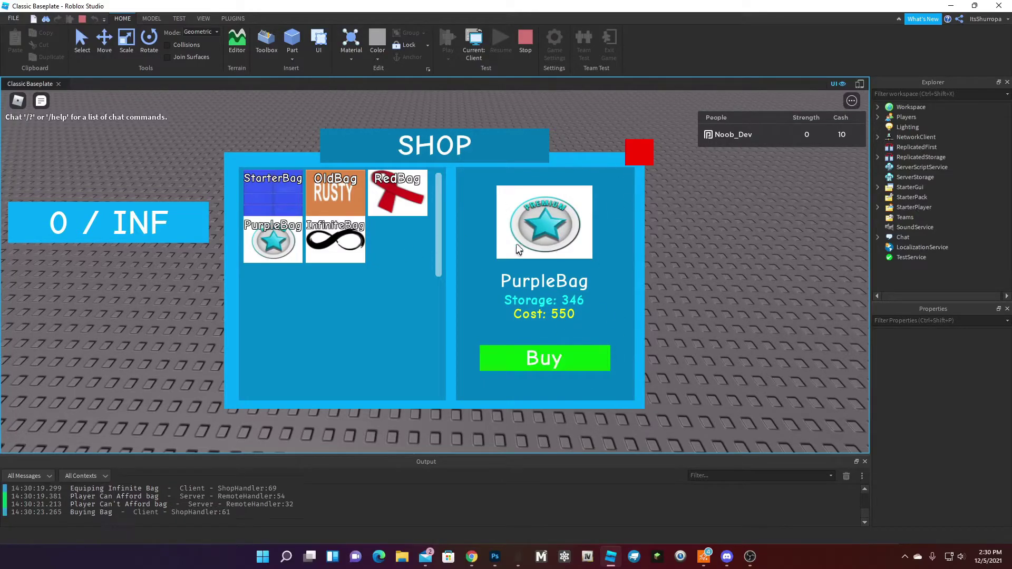
{"action": "left_click", "coordinate": [626, 166]}
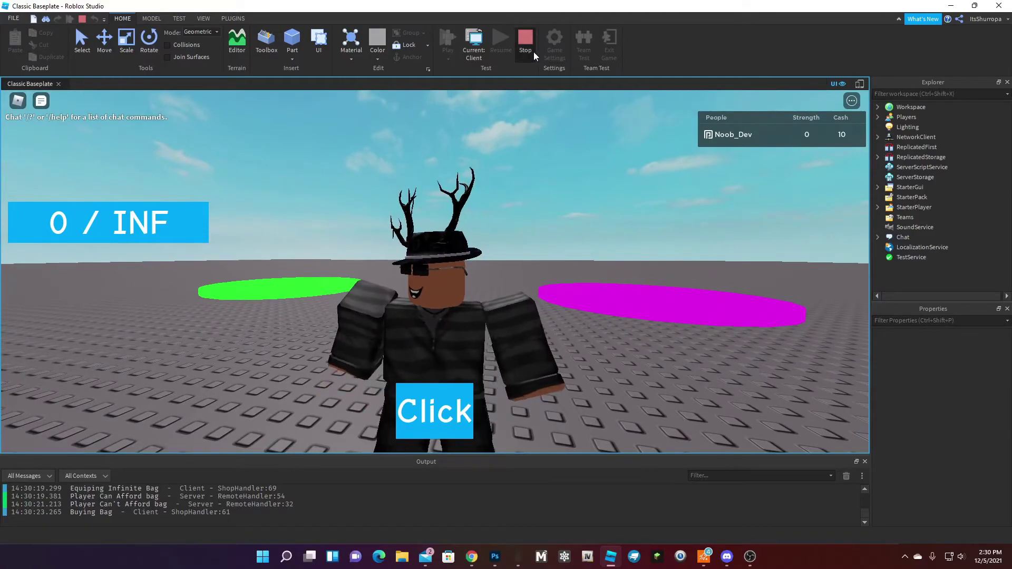
{"action": "key", "text": "shift+F5"}
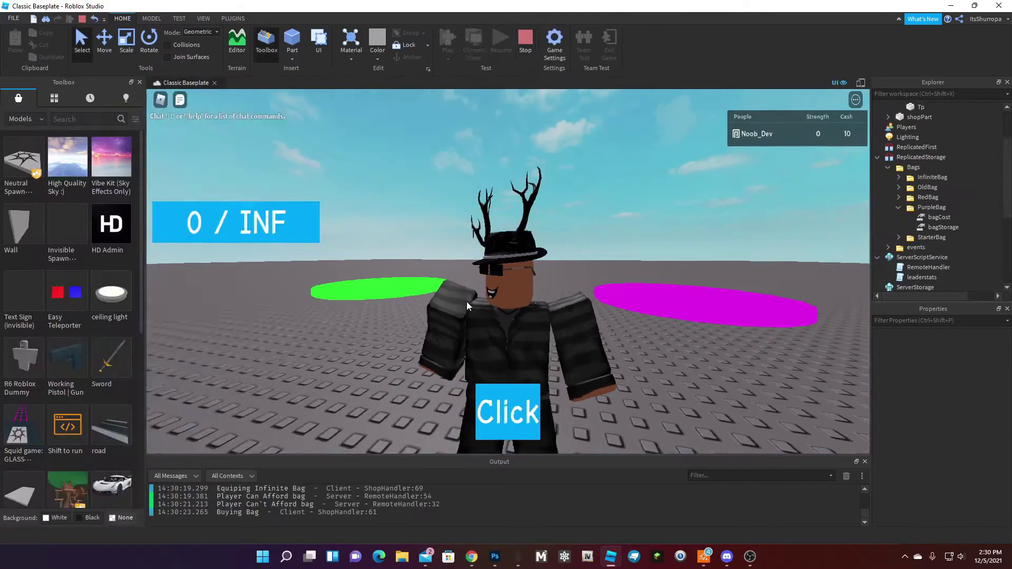
Step: End the play test and switch to the web browser showing the experience's Roblox page
{"action": "left_click_drag", "start_coordinate": [395, 305], "coordinate": [496, 357]}
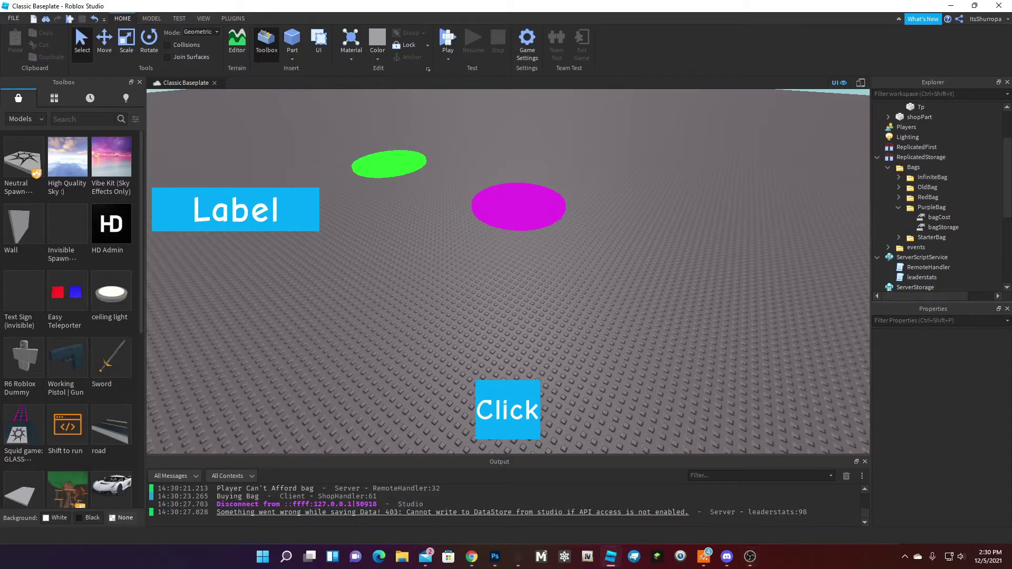
{"action": "key", "text": "alt+Tab"}
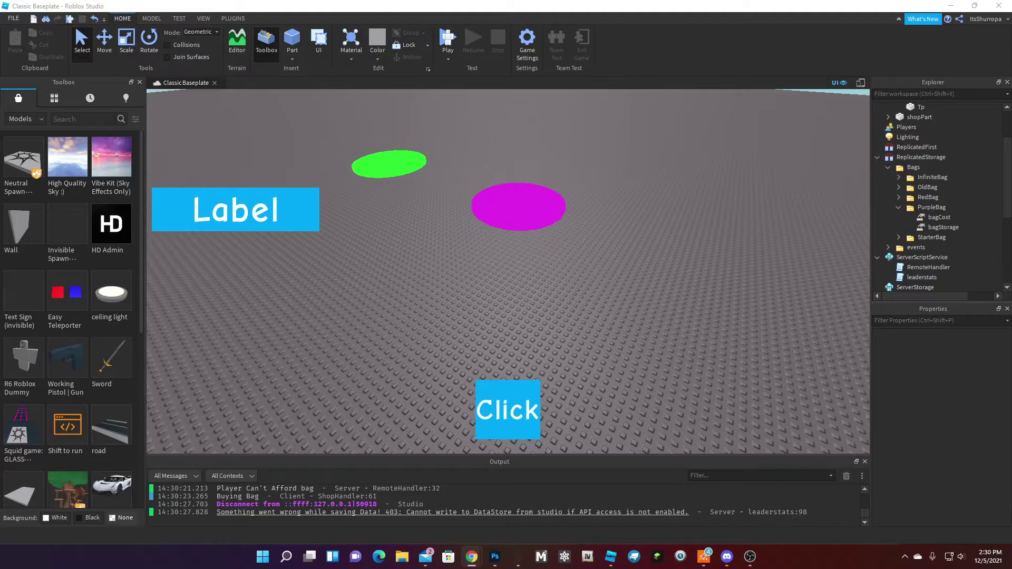
{"action": "key", "text": "alt+Tab"}
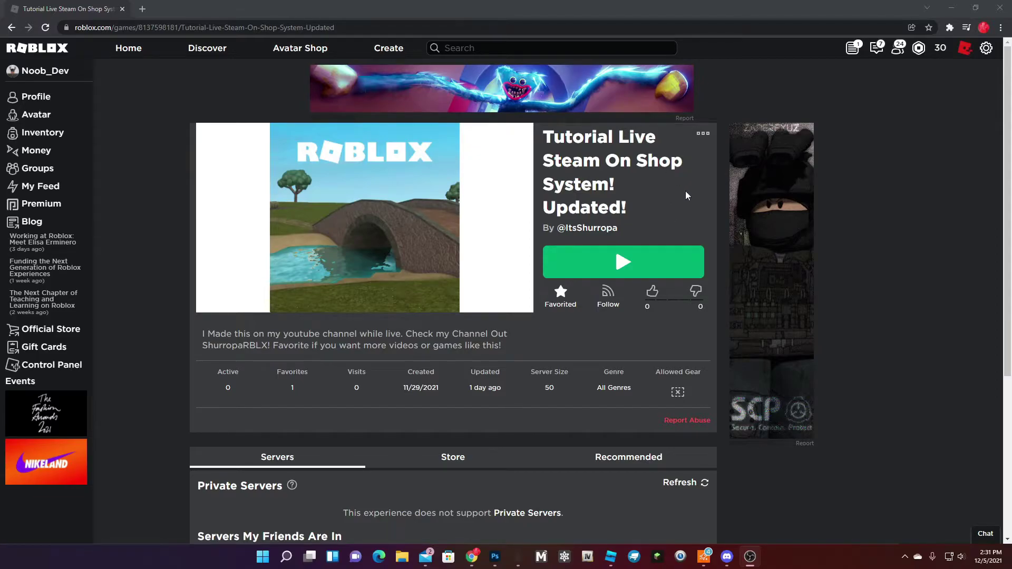
Step: Start adding a new pass from the Store section of the Tutorial Live Steam On Shop System! Updated! experience
{"action": "left_click_drag", "start_coordinate": [548, 135], "coordinate": [639, 216]}
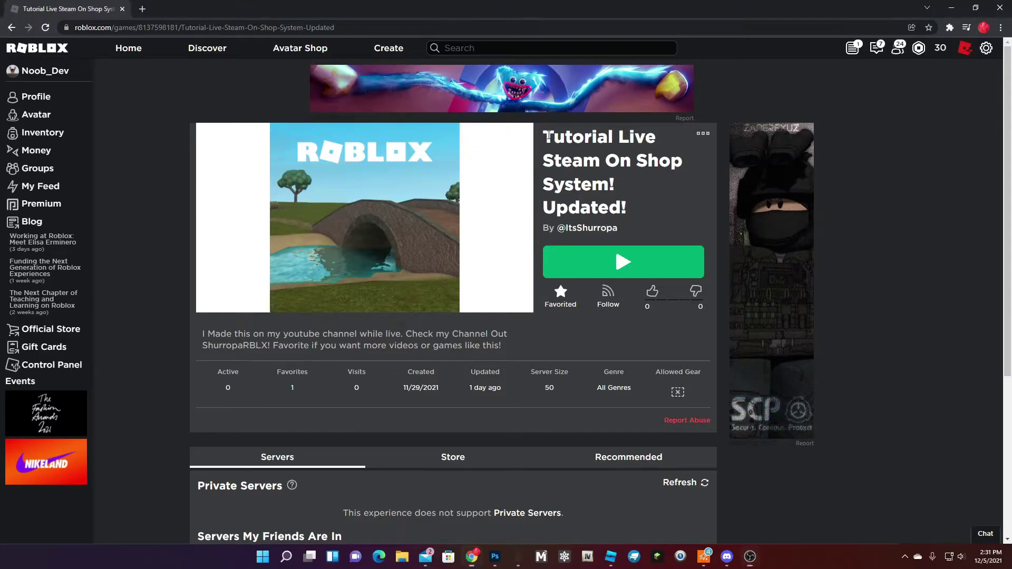
{"action": "left_click", "coordinate": [639, 216]}
{"action": "left_click", "coordinate": [440, 456]}
{"action": "scroll", "coordinate": [415, 418], "scroll_direction": "down", "scroll_amount": 4}
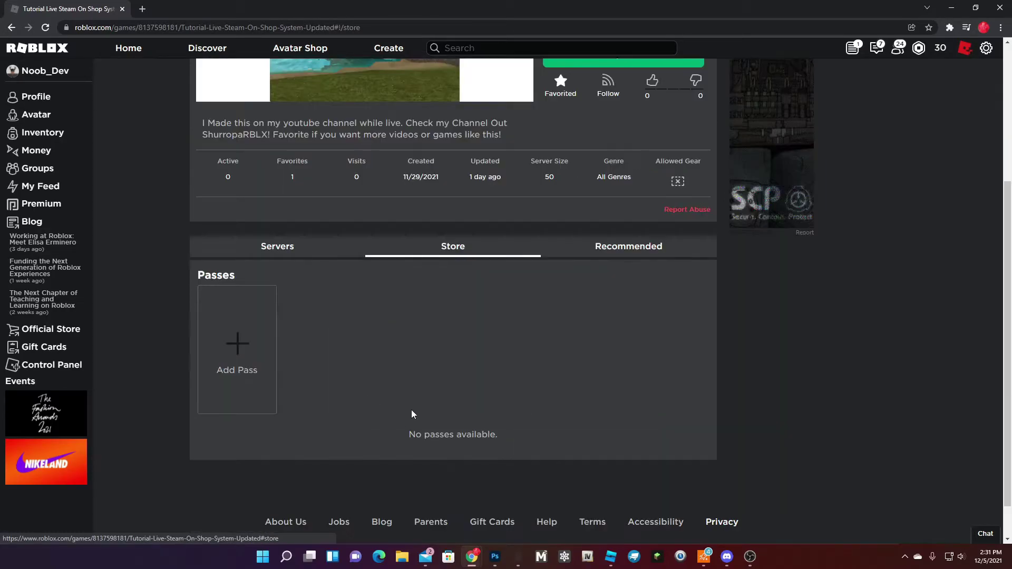
{"action": "left_click", "coordinate": [246, 363]}
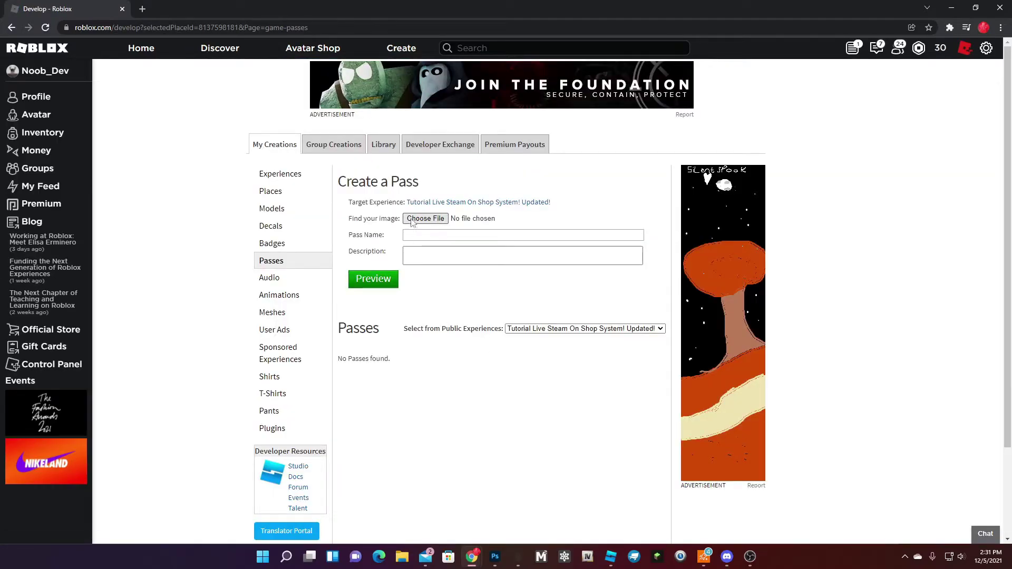
Step: Choose ExampleImage.png as the new pass's image
{"action": "right_click", "coordinate": [402, 242]}
{"action": "left_click", "coordinate": [425, 218]}
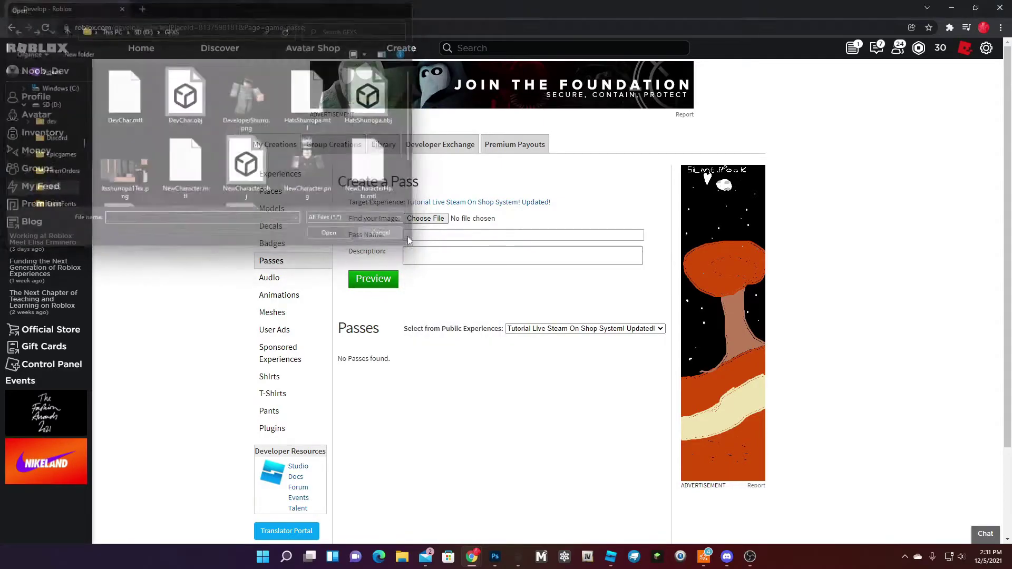
{"action": "mouse_move", "coordinate": [352, 236]}
{"action": "left_mouse_down"}
{"action": "mouse_move", "coordinate": [384, 239]}
{"action": "mouse_move", "coordinate": [377, 253]}
{"action": "mouse_move", "coordinate": [348, 254]}
{"action": "left_mouse_up"}
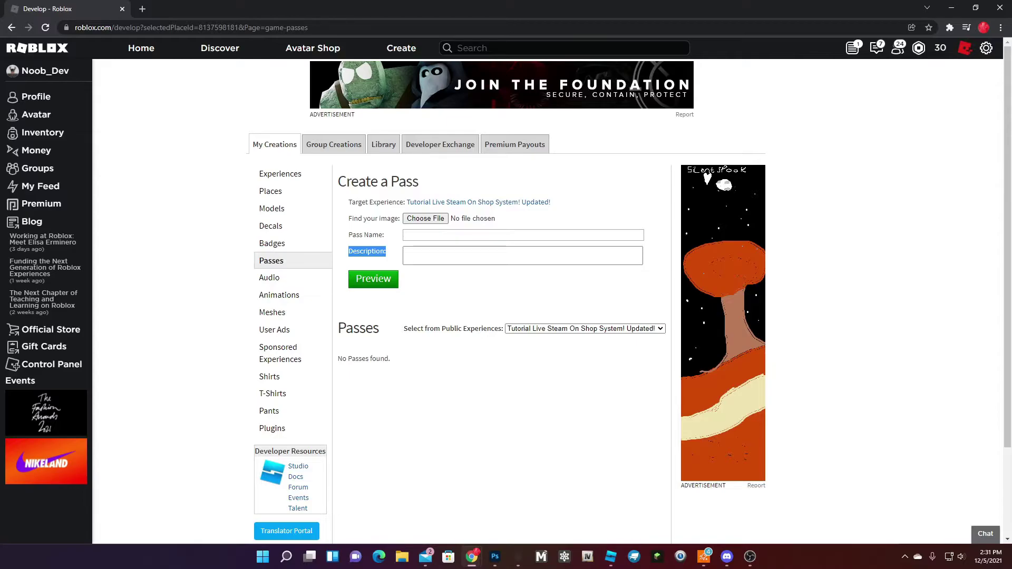
{"action": "key", "text": "Return"}
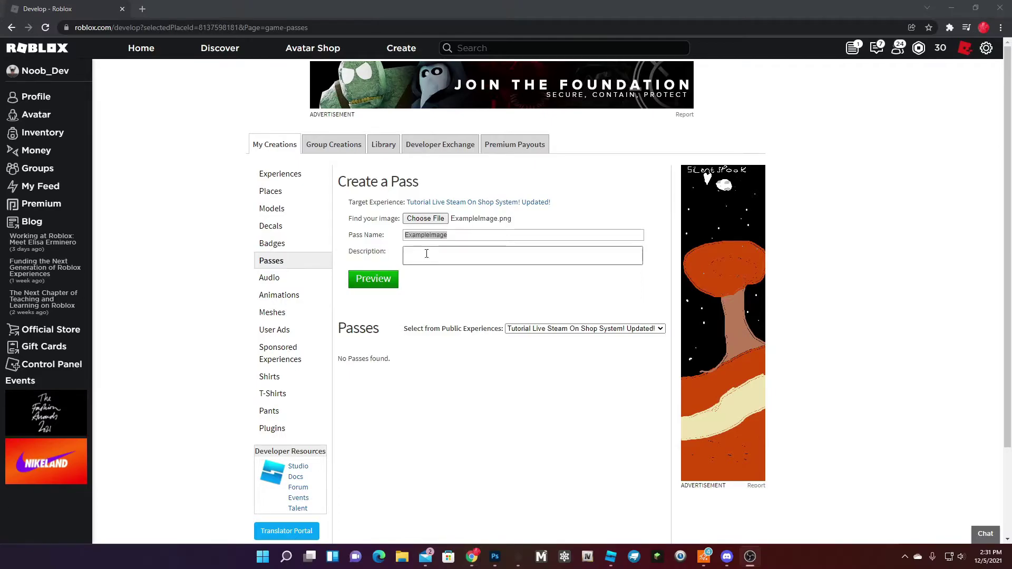
Step: Replace the pass name with Infinite Backpack
{"action": "double_click", "coordinate": [454, 235]}
{"action": "key", "text": "BackSpace"}
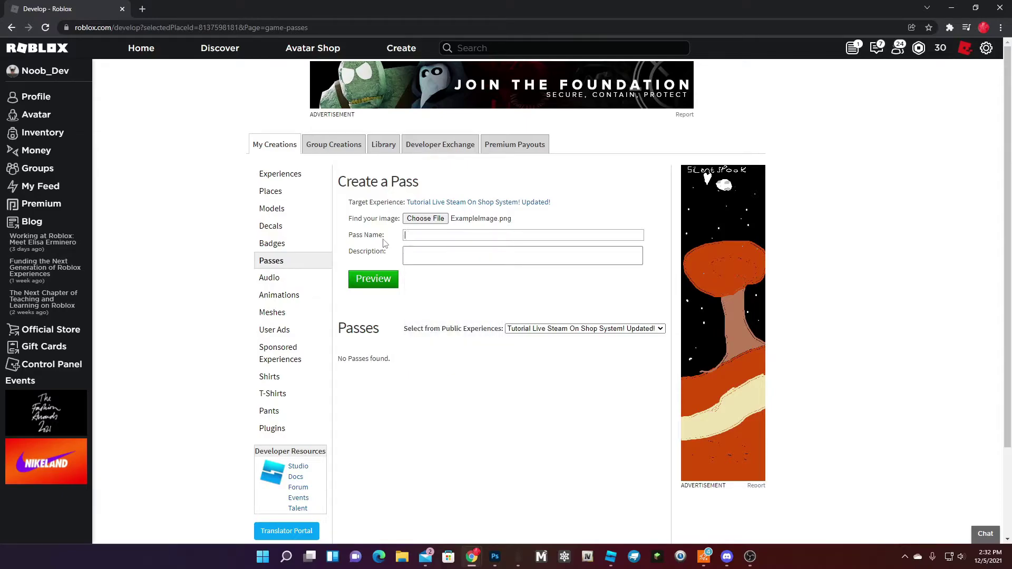
{"action": "type", "text": "I"}
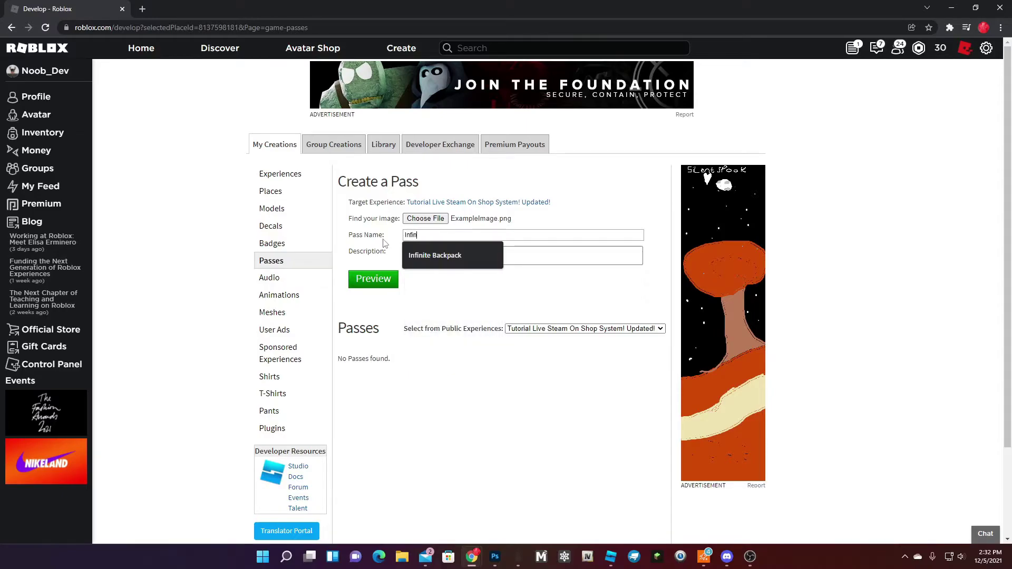
{"action": "type", "text": "nfin"}
{"action": "left_click", "coordinate": [423, 258]}
{"action": "left_click", "coordinate": [425, 257]}
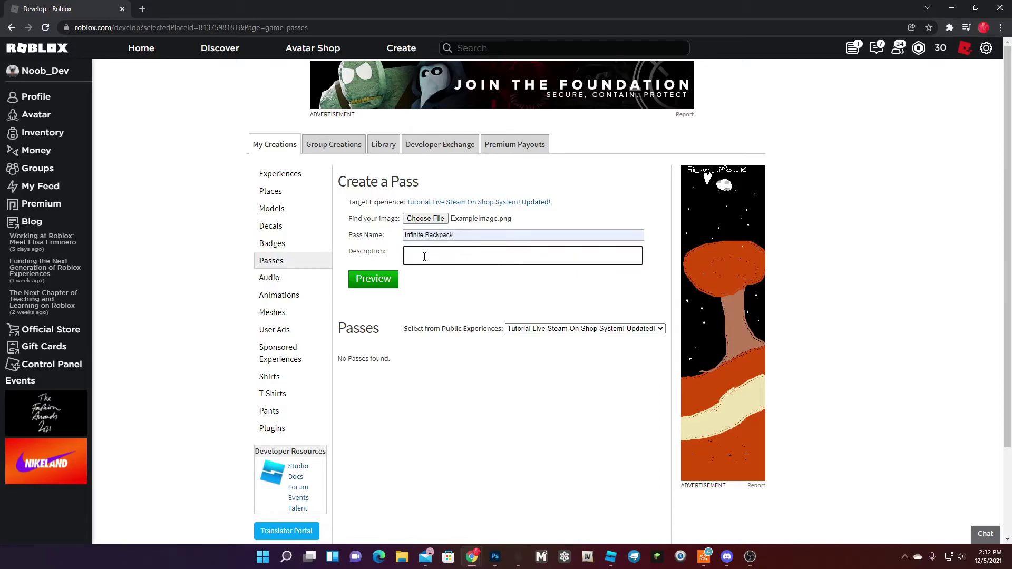
Step: Enter the pass description "Infinite Backpack will allow you to be INFINITE!!!", reusing the copied pass name
{"action": "triple_click", "coordinate": [461, 235]}
{"action": "key", "text": "ctrl+c"}
{"action": "left_click", "coordinate": [452, 254]}
{"action": "key", "text": "ctrl+v"}
{"action": "type", "text": "will alllow"}
{"action": "key", "text": "BackSpace"}
{"action": "key", "text": "BackSpace"}
{"action": "type", "text": "w t"}
{"action": "key", "text": "BackSpace"}
{"action": "type", "text": "you to be infite"}
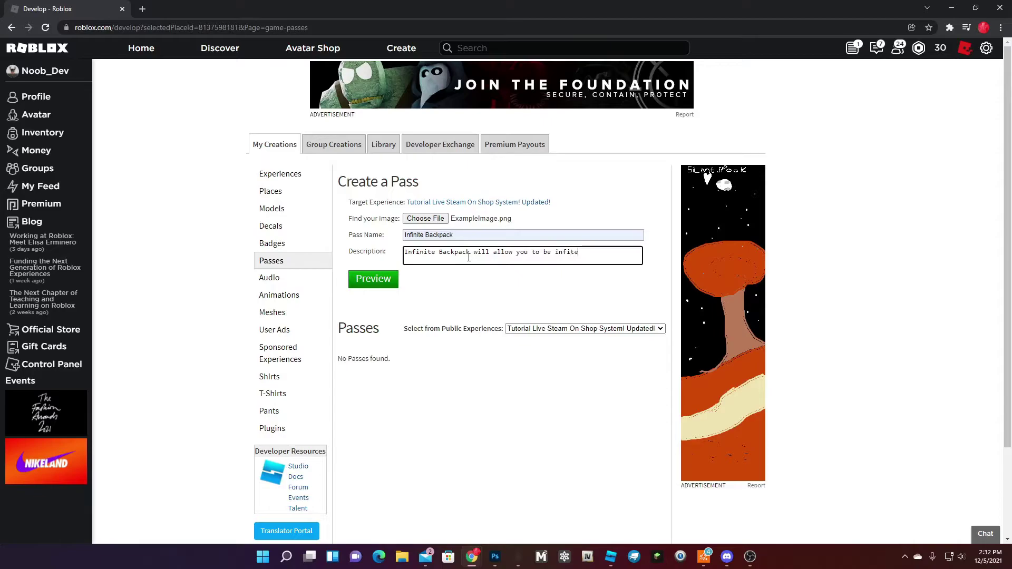
{"action": "key", "text": "BackSpace"}
{"action": "key", "text": "BackSpace"}
{"action": "key", "text": "BackSpace"}
{"action": "key", "text": "BackSpace"}
{"action": "key", "text": "BackSpace"}
{"action": "key", "text": "BackSpace"}
{"action": "type", "text": "INFINITE!!!"}
Step: Preview and upload the Infinite Backpack pass, and open its configuration page
{"action": "left_click", "coordinate": [373, 279]}
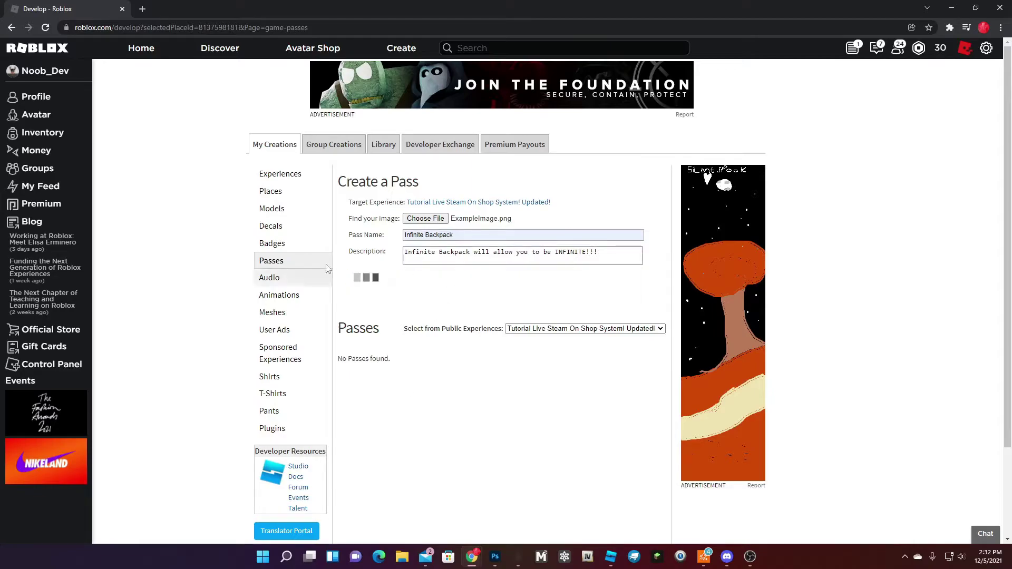
{"action": "left_click", "coordinate": [408, 293]}
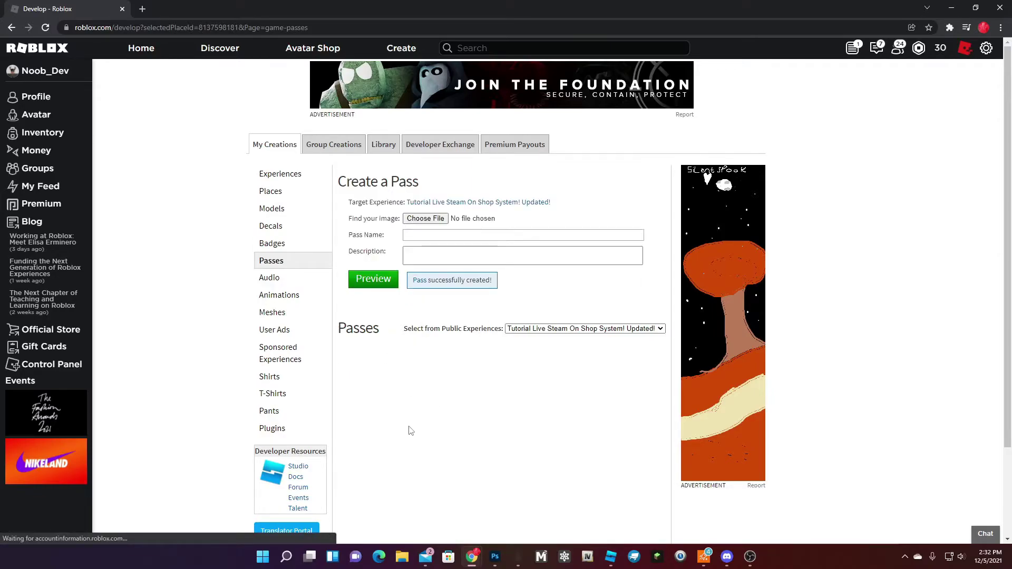
{"action": "left_click", "coordinate": [654, 370]}
{"action": "left_click", "coordinate": [622, 385]}
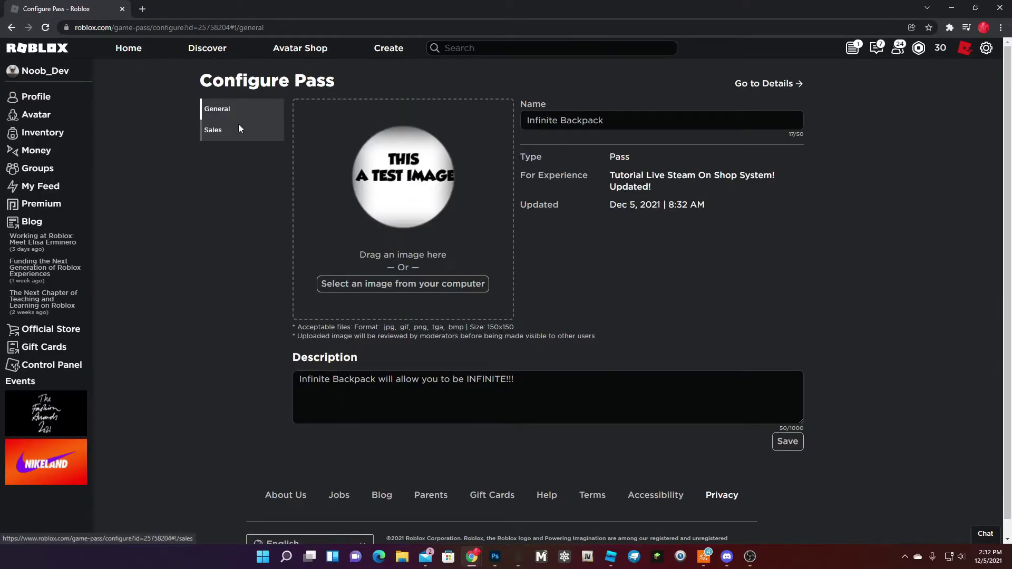
Step: Open the pass's sales settings and turn on Item for Sale
{"action": "left_click", "coordinate": [240, 129]}
{"action": "left_click", "coordinate": [238, 109]}
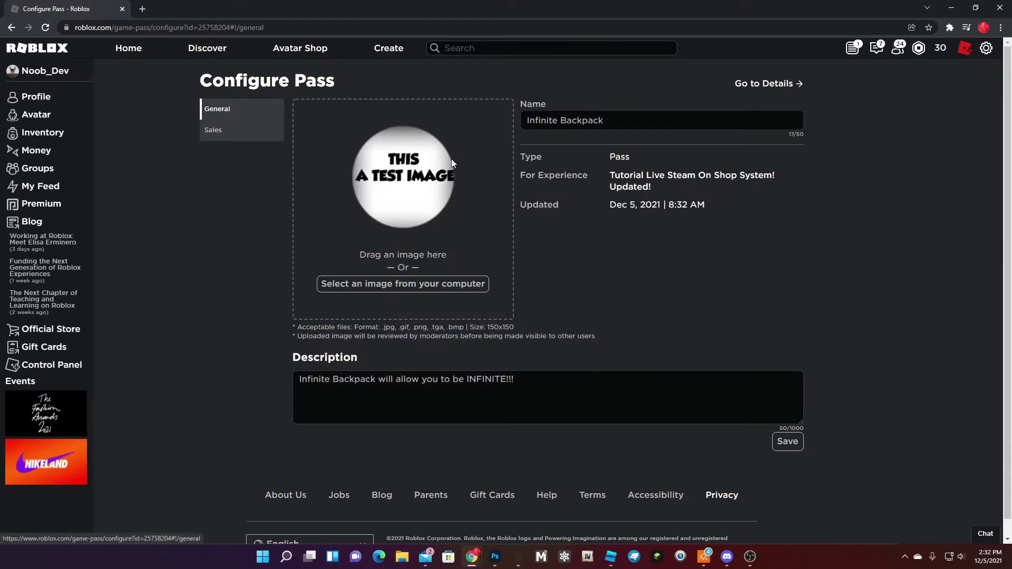
{"action": "left_click", "coordinate": [213, 134]}
{"action": "left_click_drag", "start_coordinate": [407, 113], "coordinate": [288, 117]}
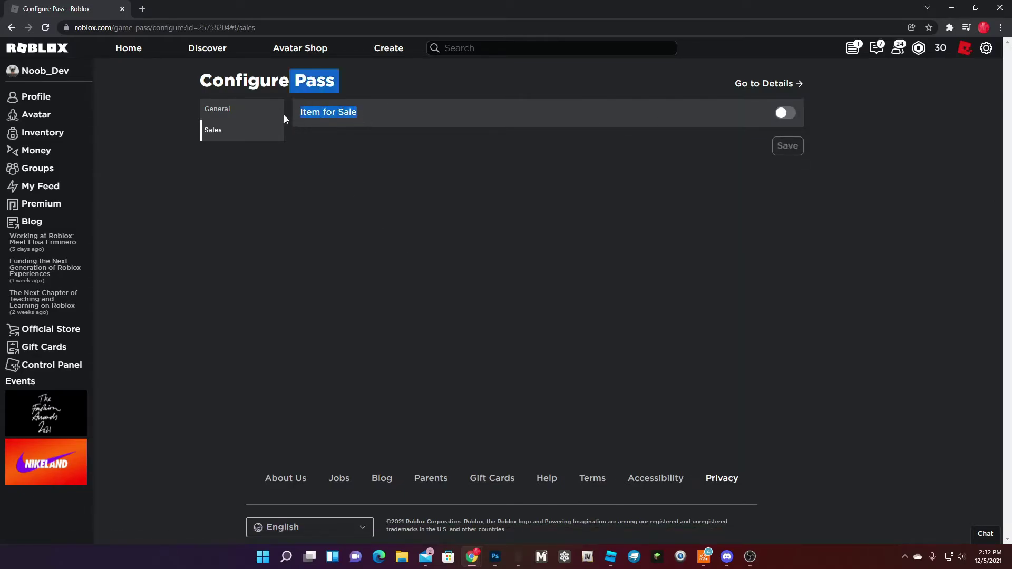
{"action": "left_click", "coordinate": [785, 113]}
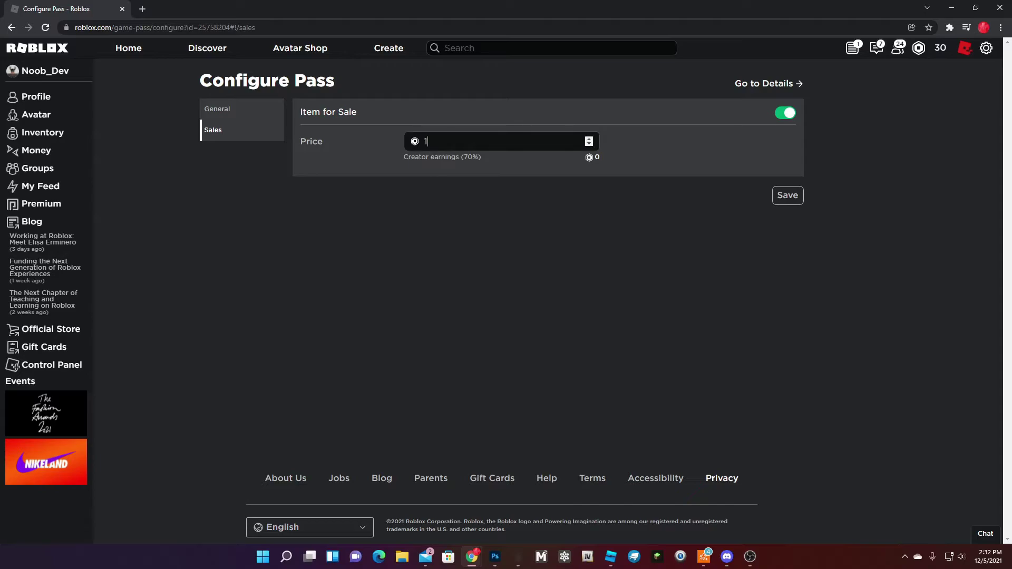
Step: Try a price of 1000 for the pass and clear it again
{"action": "type", "text": "000"}
{"action": "key", "text": "BackSpace"}
{"action": "key", "text": "BackSpace"}
{"action": "key", "text": "BackSpace"}
{"action": "key", "text": "BackSpace"}
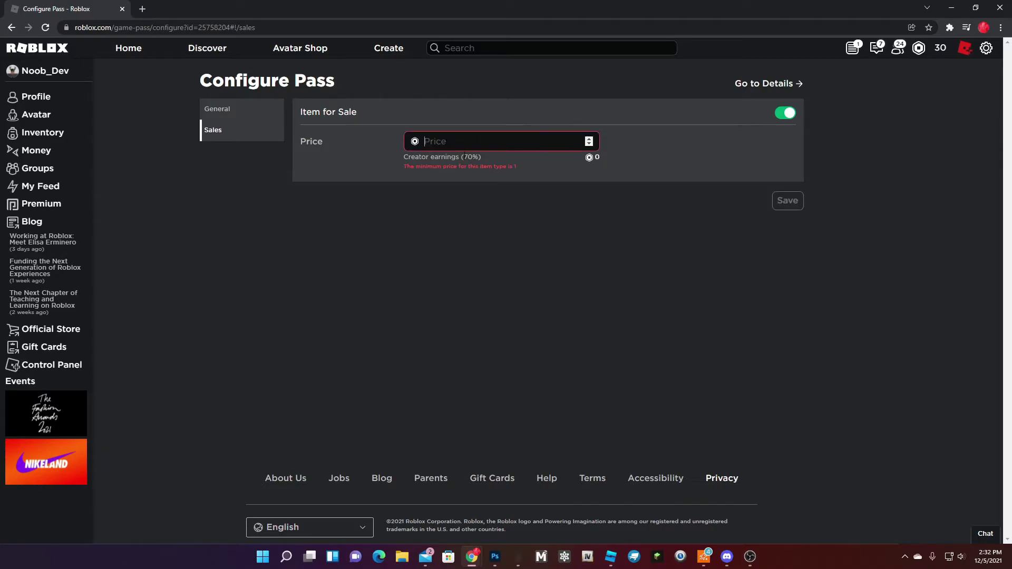
Step: Try pass prices of 1, 2, 25 and 240 to compare the creator earnings
{"action": "left_click_drag", "start_coordinate": [489, 163], "coordinate": [465, 158]}
{"action": "double_click", "coordinate": [469, 157]}
{"action": "left_click", "coordinate": [465, 140]}
{"action": "type", "text": "1"}
{"action": "key", "text": "BackSpace"}
{"action": "type", "text": "2"}
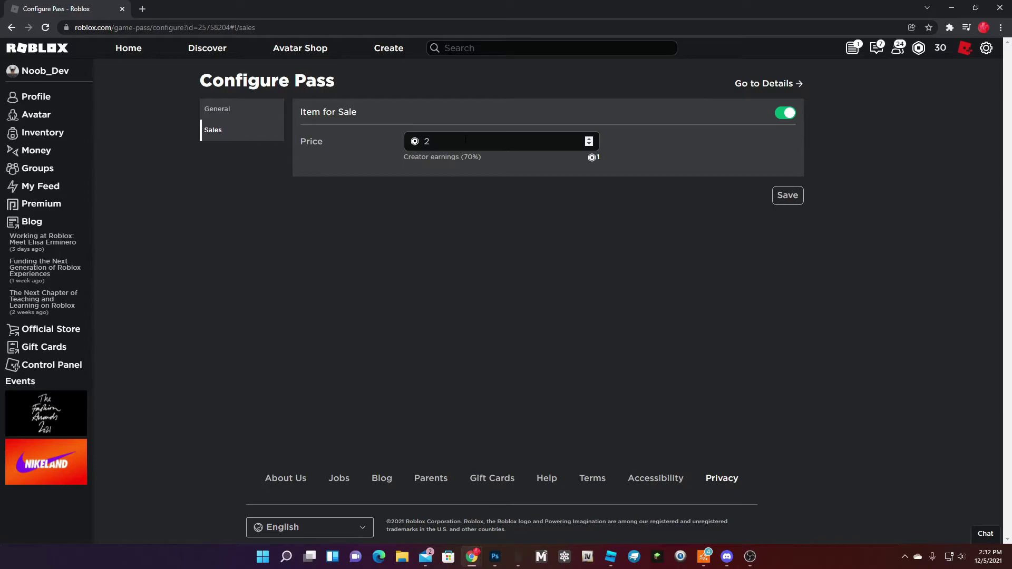
{"action": "type", "text": "5"}
{"action": "key", "text": "BackSpace"}
{"action": "key", "text": "BackSpace"}
{"action": "type", "text": "240"}
Step: Try a price of 100000000 and examine the 70% creator earnings for that amount
{"action": "double_click", "coordinate": [432, 142]}
{"action": "key", "text": "BackSpace"}
{"action": "type", "text": "10000000000"}
{"action": "key", "text": "BackSpace"}
{"action": "key", "text": "BackSpace"}
{"action": "double_click", "coordinate": [570, 157]}
{"action": "left_click", "coordinate": [609, 158]}
{"action": "left_click_drag", "start_coordinate": [610, 158], "coordinate": [552, 158]}
{"action": "left_click", "coordinate": [479, 141]}
{"action": "left_click_drag", "start_coordinate": [480, 142], "coordinate": [441, 141]}
{"action": "left_click", "coordinate": [441, 142]}
{"action": "left_click_drag", "start_coordinate": [459, 141], "coordinate": [424, 142]}
{"action": "left_click", "coordinate": [440, 142]}
{"action": "left_click_drag", "start_coordinate": [559, 158], "coordinate": [531, 162]}
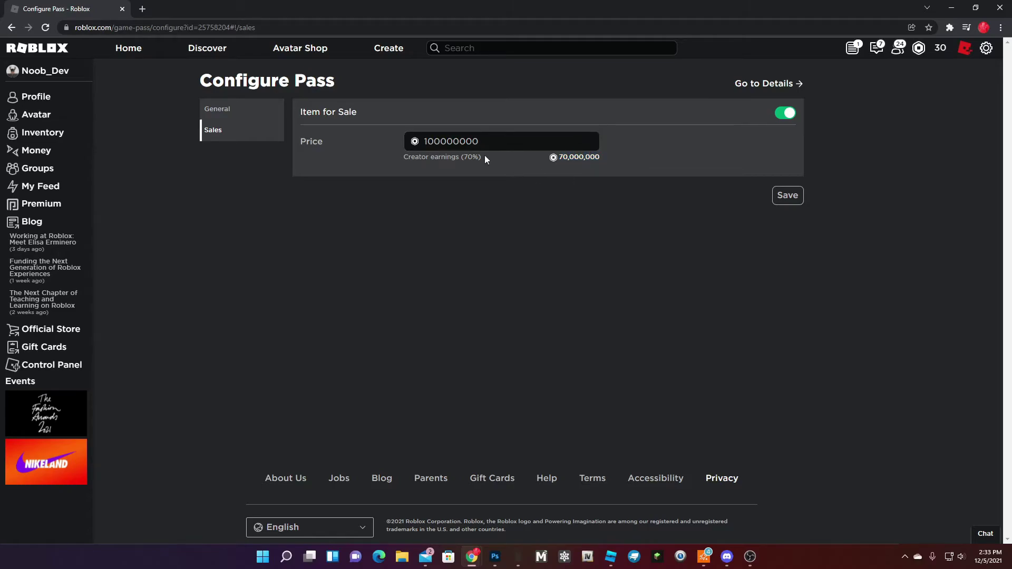
Step: Try pass prices of 1000, 20000 and 7, clearing the price after each one
{"action": "left_click_drag", "start_coordinate": [481, 141], "coordinate": [409, 135]}
{"action": "key", "text": "BackSpace"}
{"action": "type", "text": "1000"}
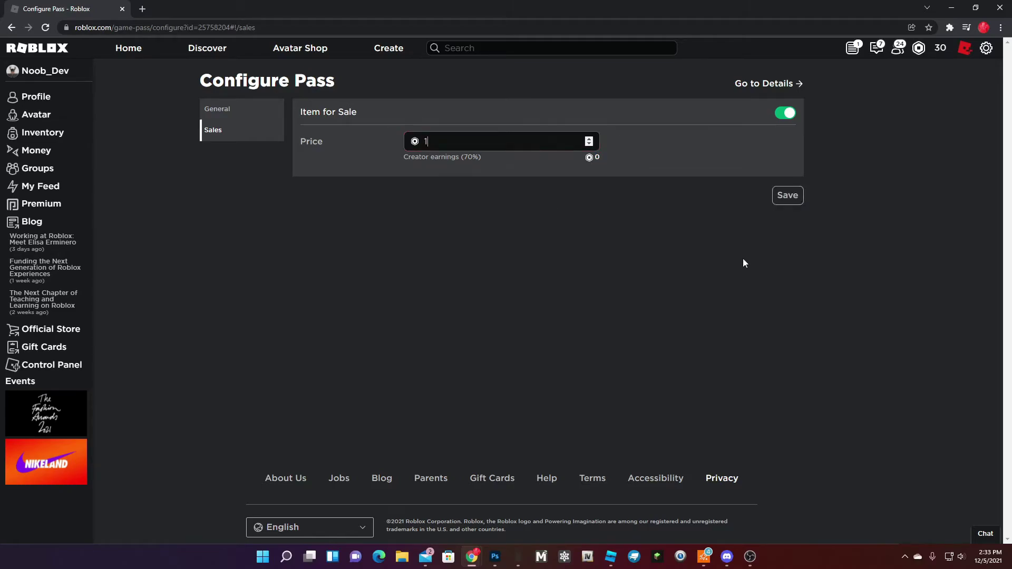
{"action": "key", "text": "BackSpace"}
{"action": "key", "text": "BackSpace"}
{"action": "key", "text": "BackSpace"}
{"action": "key", "text": "BackSpace"}
{"action": "type", "text": "20000"}
{"action": "left_click_drag", "start_coordinate": [458, 141], "coordinate": [382, 140]}
{"action": "key", "text": "BackSpace"}
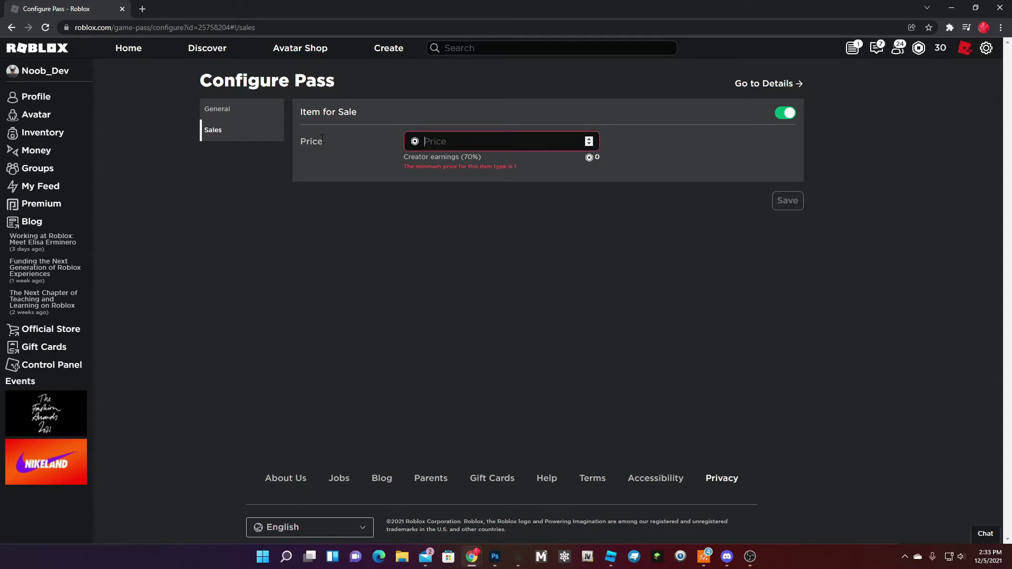
{"action": "type", "text": "7"}
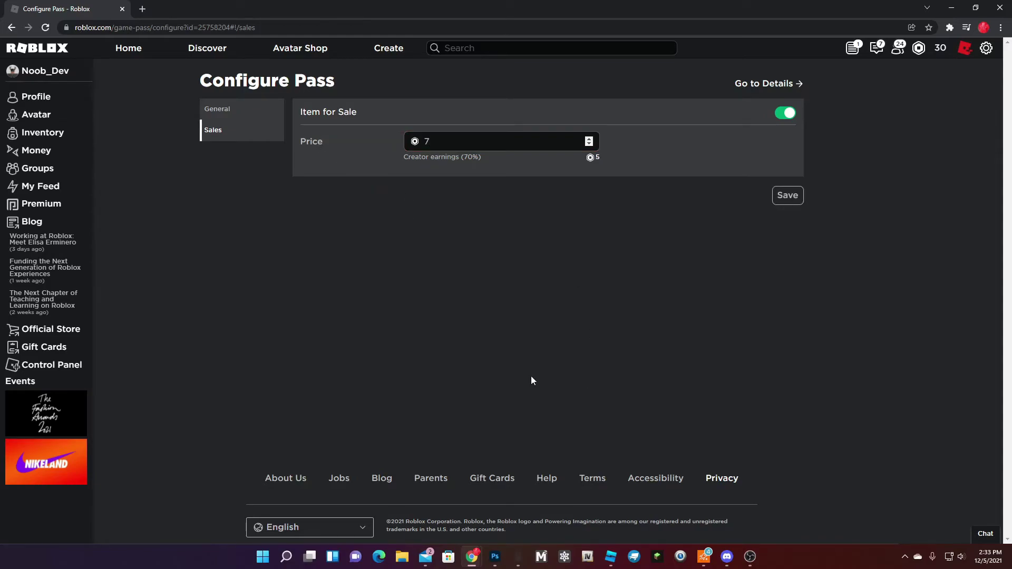
{"action": "key", "text": "BackSpace"}
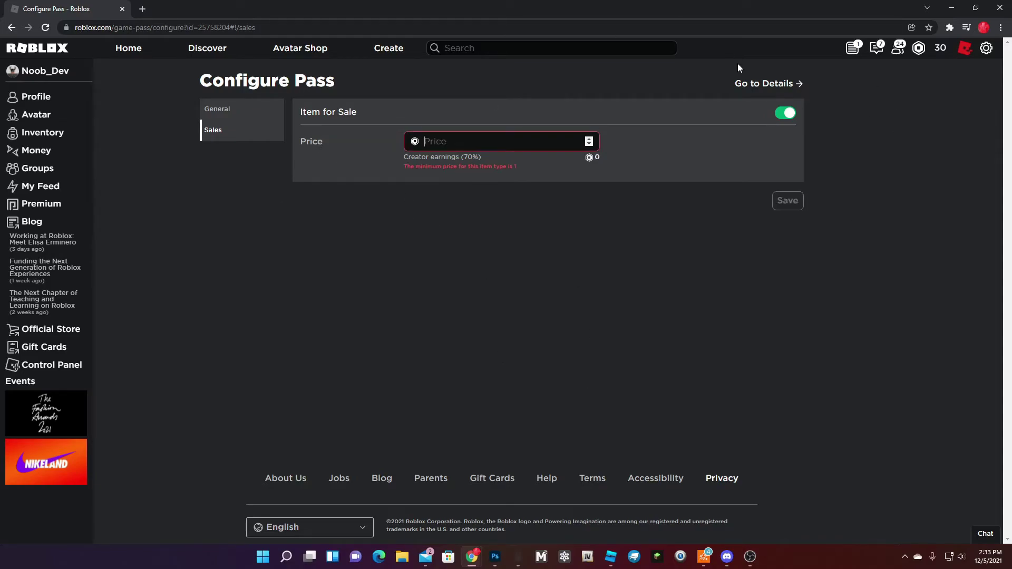
Step: Set the pass price to 1 Robux, save the sales settings and open the pass's details page
{"action": "type", "text": "1"}
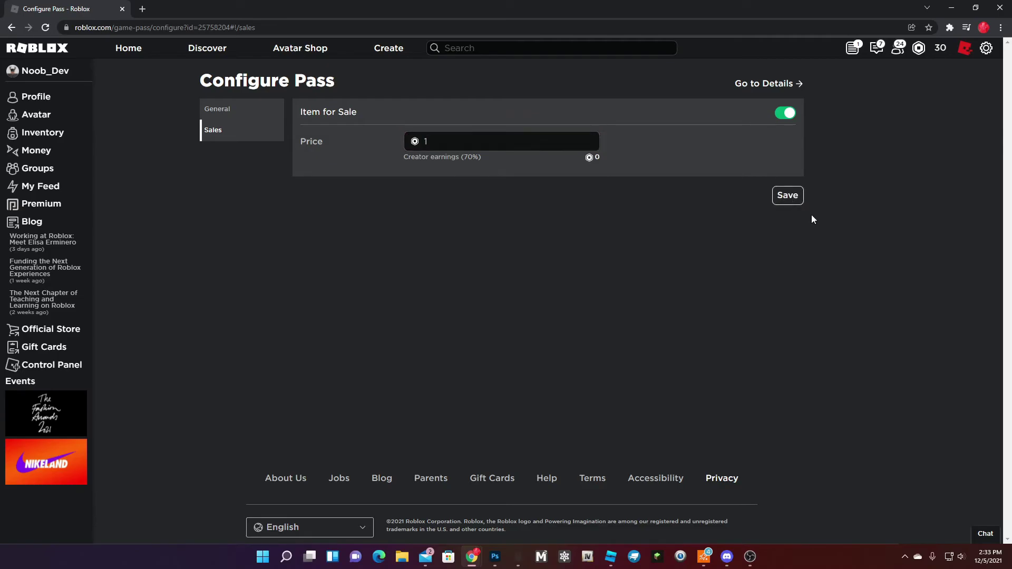
{"action": "left_click", "coordinate": [788, 196]}
{"action": "left_click", "coordinate": [768, 84]}
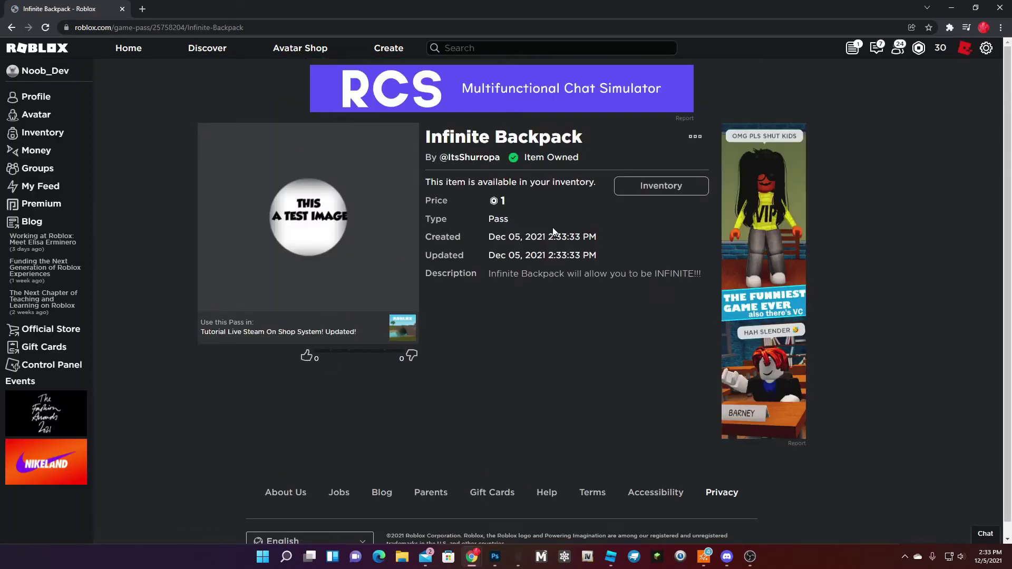
Step: Copy the Infinite Backpack pass ID from the page address
{"action": "double_click", "coordinate": [172, 27]}
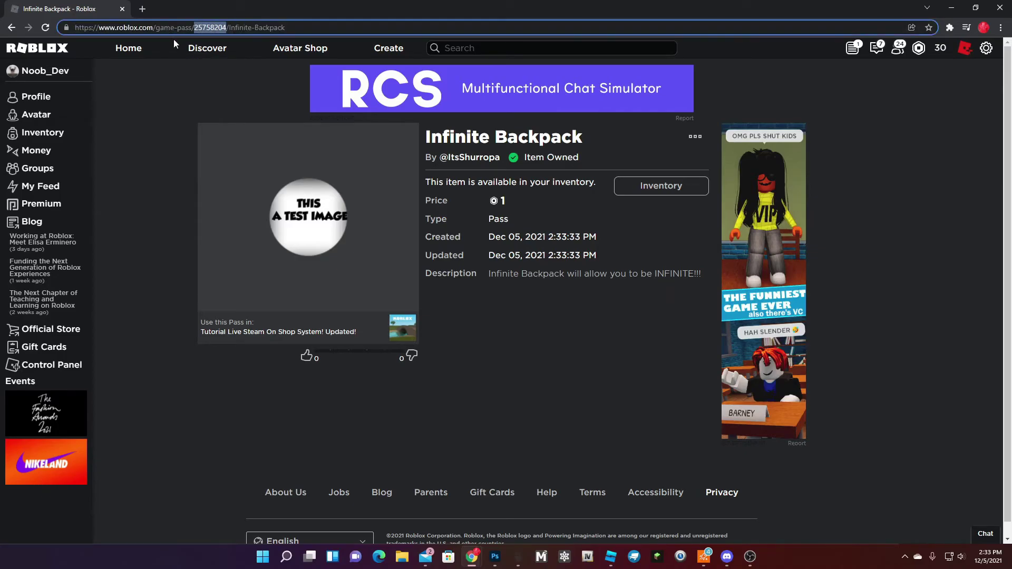
{"action": "right_click", "coordinate": [203, 28]}
{"action": "left_click", "coordinate": [222, 82]}
Step: Switch to Roblox Studio, collapse the PurpleBag folder and expand the InfiniteBag folder under Bags
{"action": "left_click", "coordinate": [610, 556]}
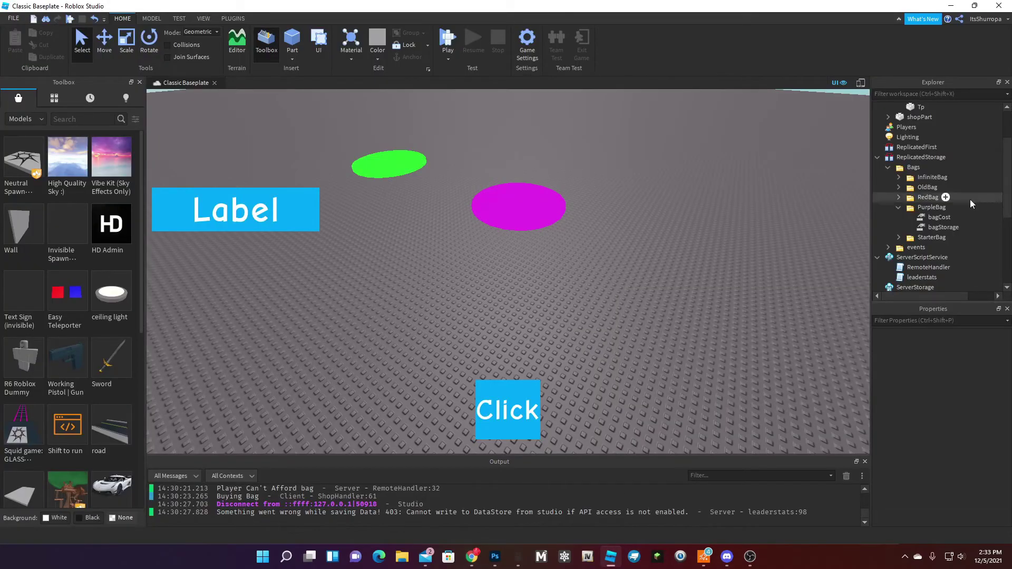
{"action": "scroll", "coordinate": [978, 201], "scroll_direction": "down", "scroll_amount": 3}
{"action": "scroll", "coordinate": [928, 211], "scroll_direction": "up", "scroll_amount": 3}
{"action": "left_click", "coordinate": [899, 207]}
{"action": "left_click", "coordinate": [898, 178]}
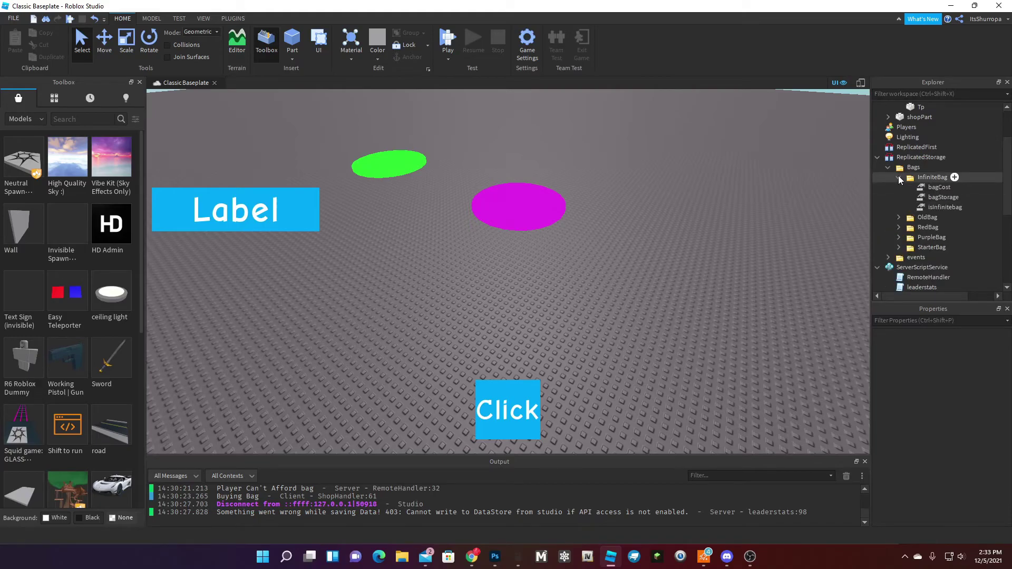
Step: Set the InfiniteBag's bagCost value to 1
{"action": "left_click", "coordinate": [924, 189]}
{"action": "left_click", "coordinate": [923, 196]}
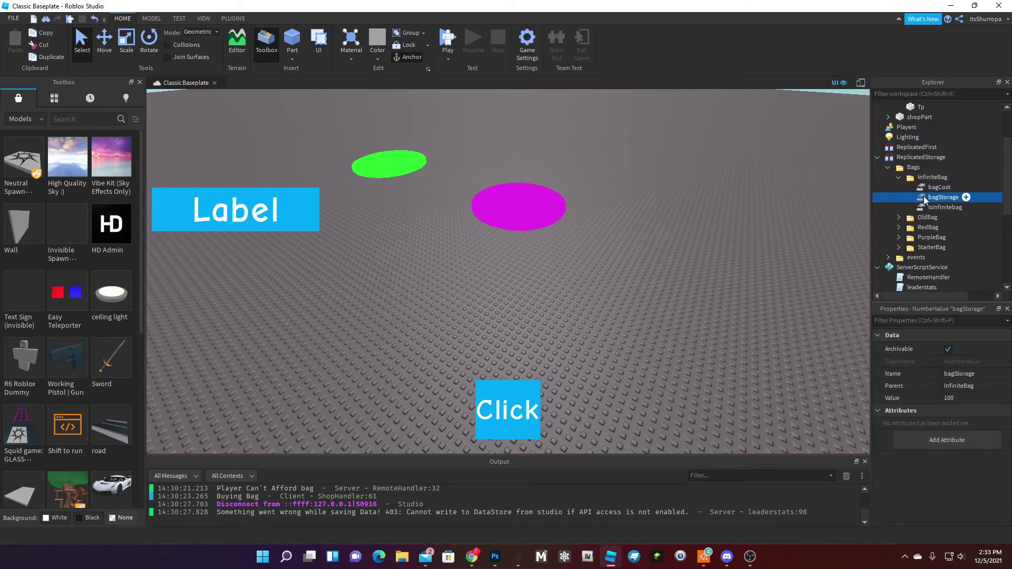
{"action": "left_click", "coordinate": [932, 188]}
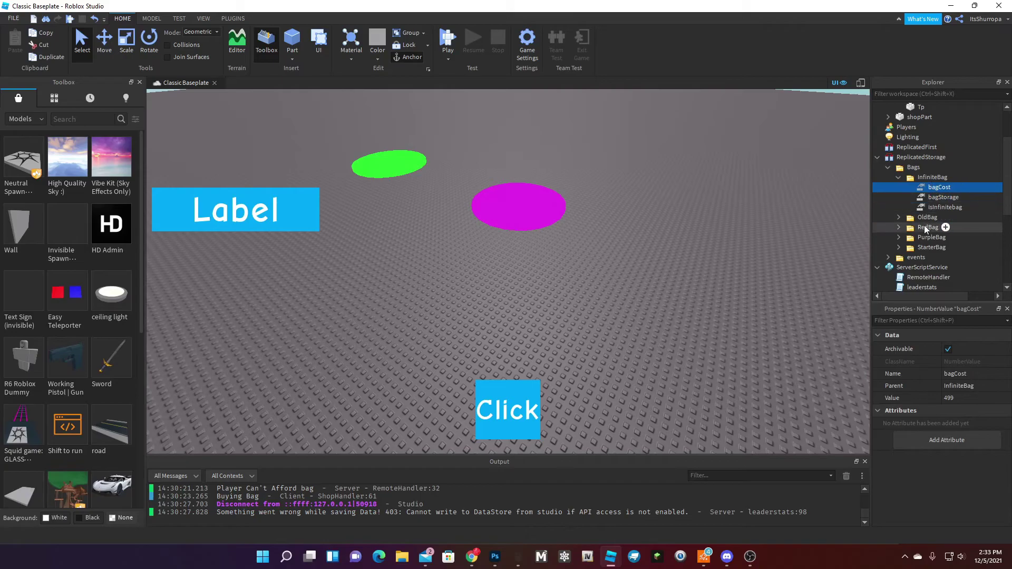
{"action": "left_click", "coordinate": [952, 400]}
{"action": "key", "text": "BackSpace"}
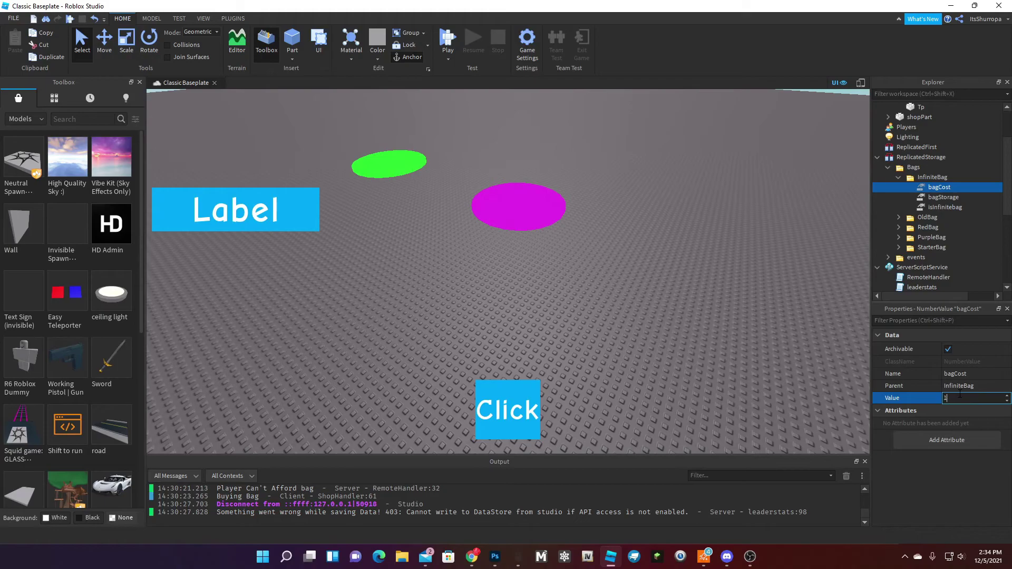
{"action": "key", "text": "Return"}
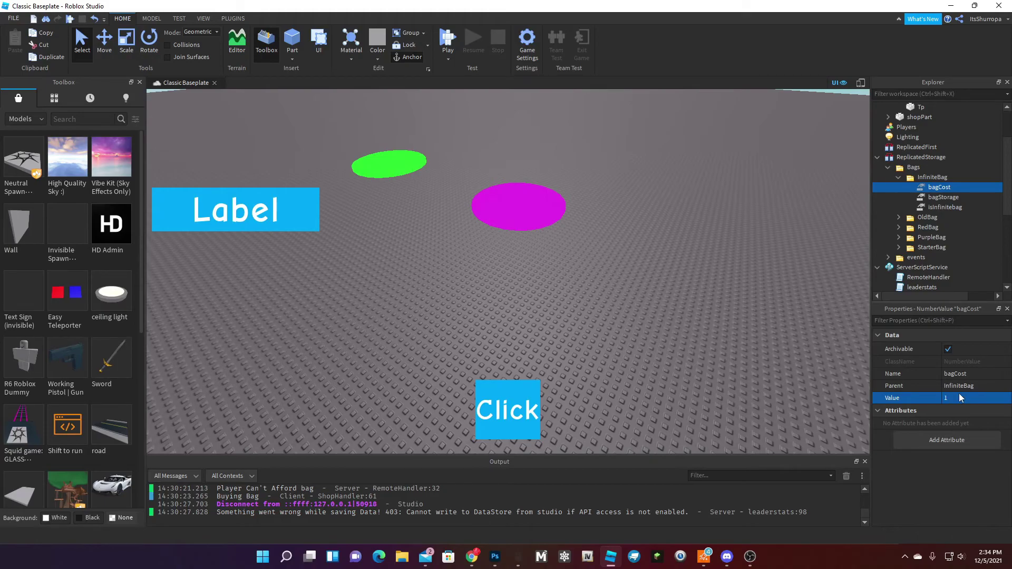
Step: Check the bagStorage and bagCost values of the InfiniteBag
{"action": "left_click", "coordinate": [932, 199]}
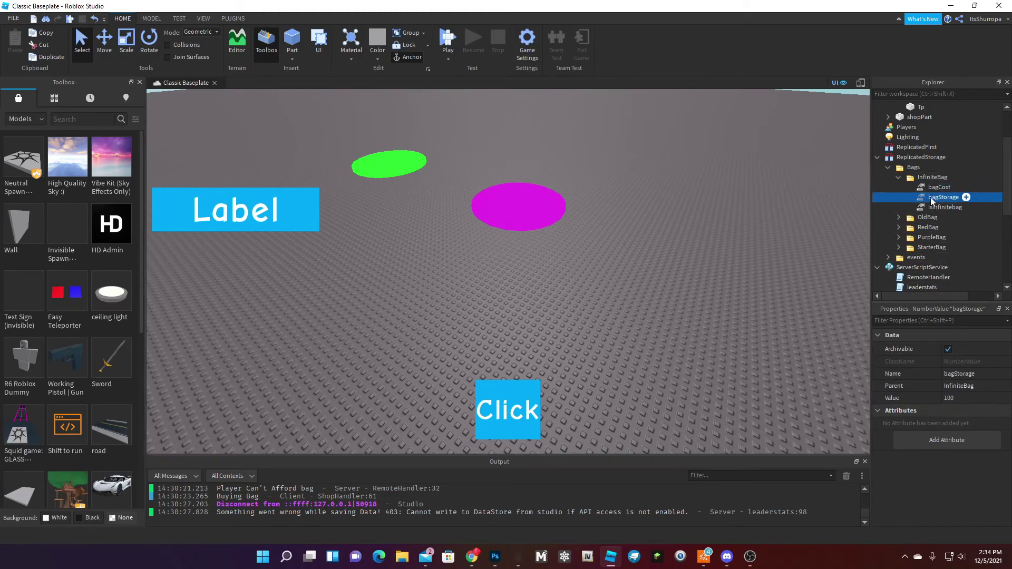
{"action": "left_click", "coordinate": [939, 187]}
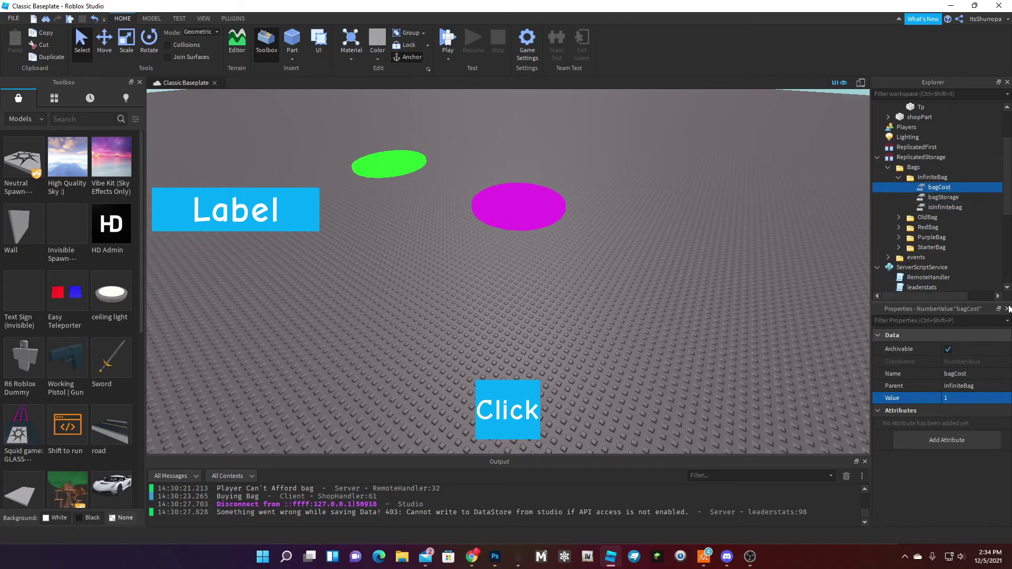
{"action": "left_click", "coordinate": [928, 197]}
Step: Replace the InfiniteStoragePassId value in the RemoteHandler script with the copied game pass ID and close the script
{"action": "scroll", "coordinate": [902, 248], "scroll_direction": "down", "scroll_amount": 4}
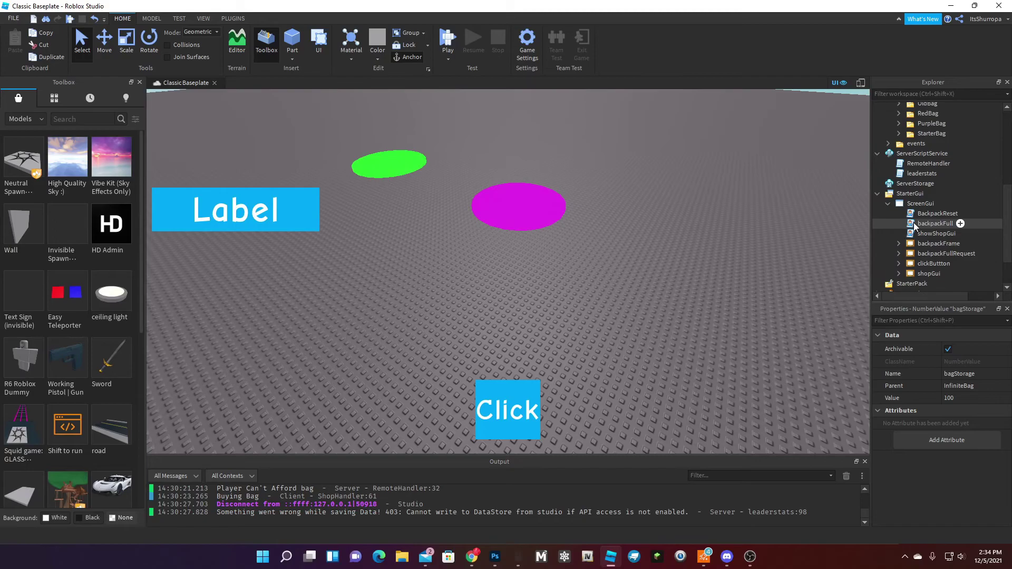
{"action": "left_click", "coordinate": [899, 273]}
{"action": "scroll", "coordinate": [919, 253], "scroll_direction": "down", "scroll_amount": 2}
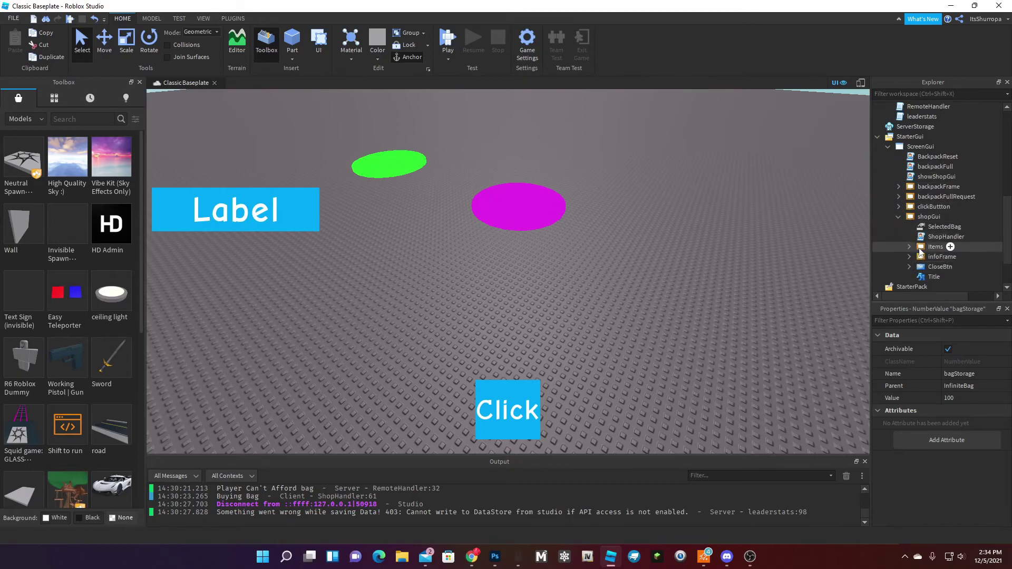
{"action": "left_click", "coordinate": [899, 218]}
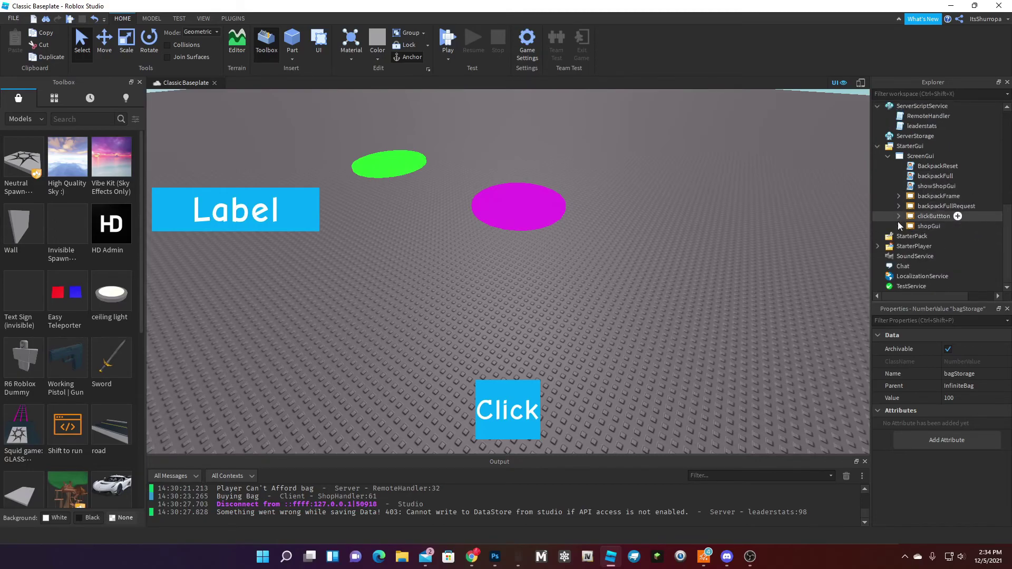
{"action": "left_click", "coordinate": [898, 226]}
{"action": "left_click", "coordinate": [936, 245]}
{"action": "scroll", "coordinate": [917, 232], "scroll_direction": "up", "scroll_amount": 2}
{"action": "double_click", "coordinate": [923, 173]}
{"action": "double_click", "coordinate": [365, 183]}
{"action": "key", "text": "ctrl+v"}
{"action": "left_click", "coordinate": [291, 83]}
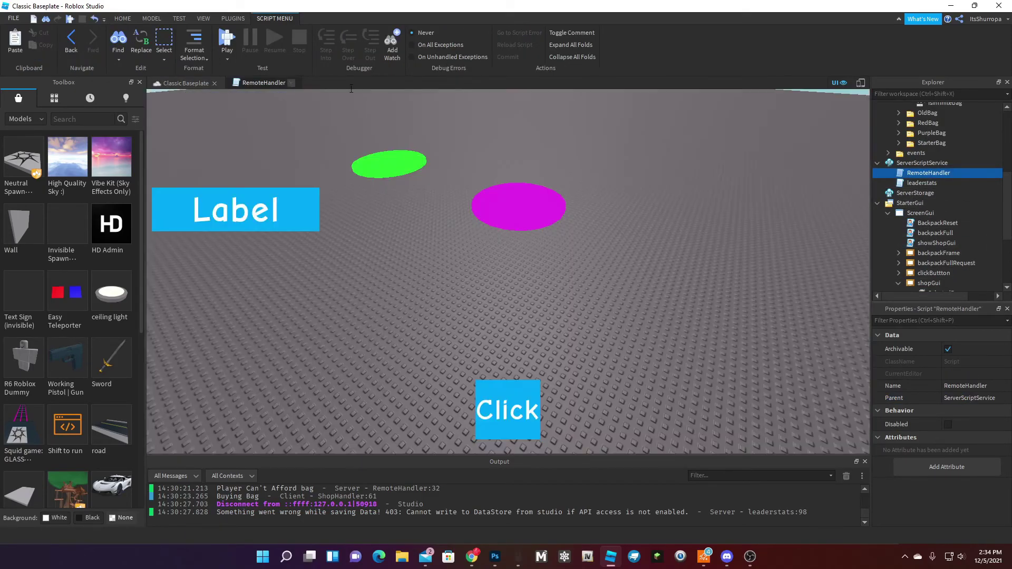
Step: Set INFINITEBAGGAMEPASS to 0 in the shopGui's ShopHandler script and close the script
{"action": "scroll", "coordinate": [926, 232], "scroll_direction": "down", "scroll_amount": 4}
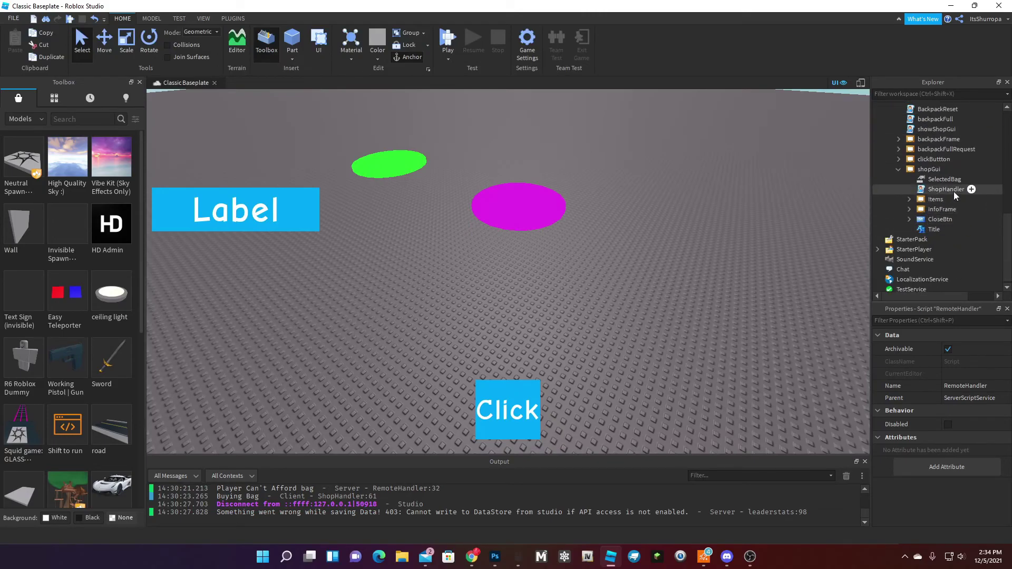
{"action": "double_click", "coordinate": [888, 190]}
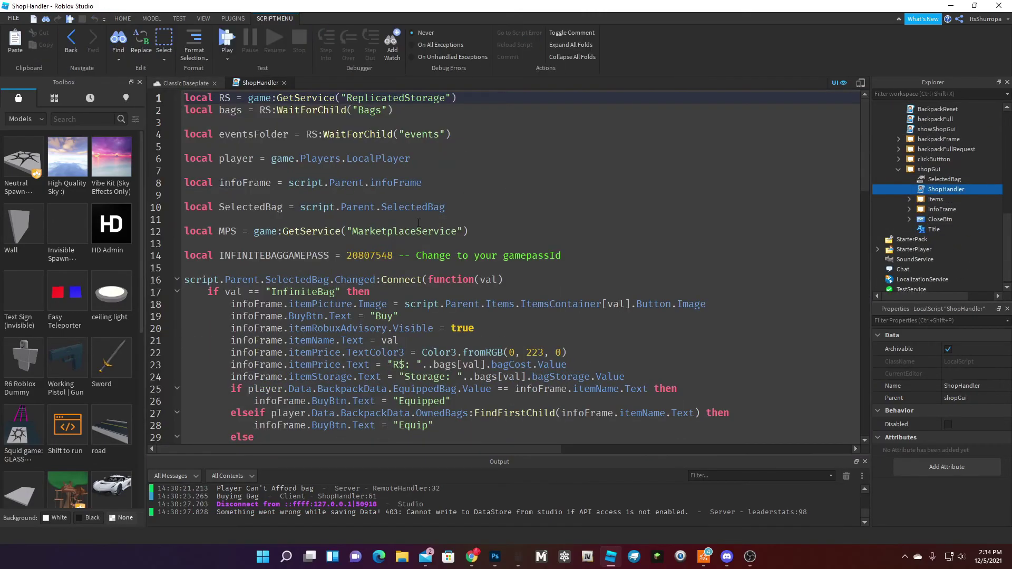
{"action": "double_click", "coordinate": [369, 255]}
{"action": "key", "text": "BackSpace"}
{"action": "type", "text": "0"}
{"action": "left_click", "coordinate": [284, 83]}
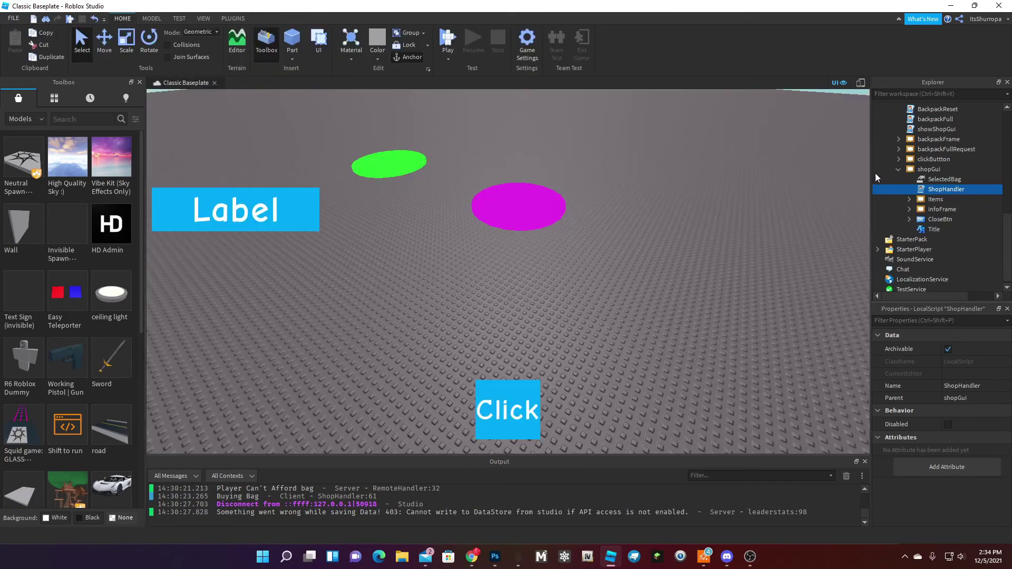
Step: Set InfiniteStoragePassId to 0 in the RemoteHandler script, add the comment "-- Gamepass Id Infinite" and close the script
{"action": "left_click", "coordinate": [899, 169]}
{"action": "scroll", "coordinate": [891, 232], "scroll_direction": "up", "scroll_amount": 2}
{"action": "scroll", "coordinate": [891, 237], "scroll_direction": "up", "scroll_amount": 3}
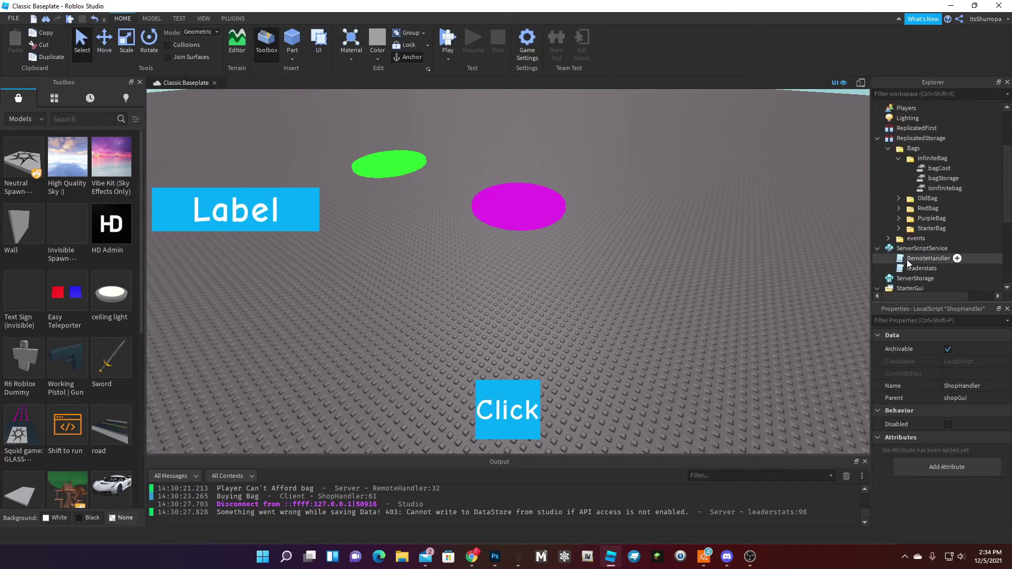
{"action": "double_click", "coordinate": [928, 259]}
{"action": "double_click", "coordinate": [385, 183]}
{"action": "key", "text": "BackSpace"}
{"action": "type", "text": "0"}
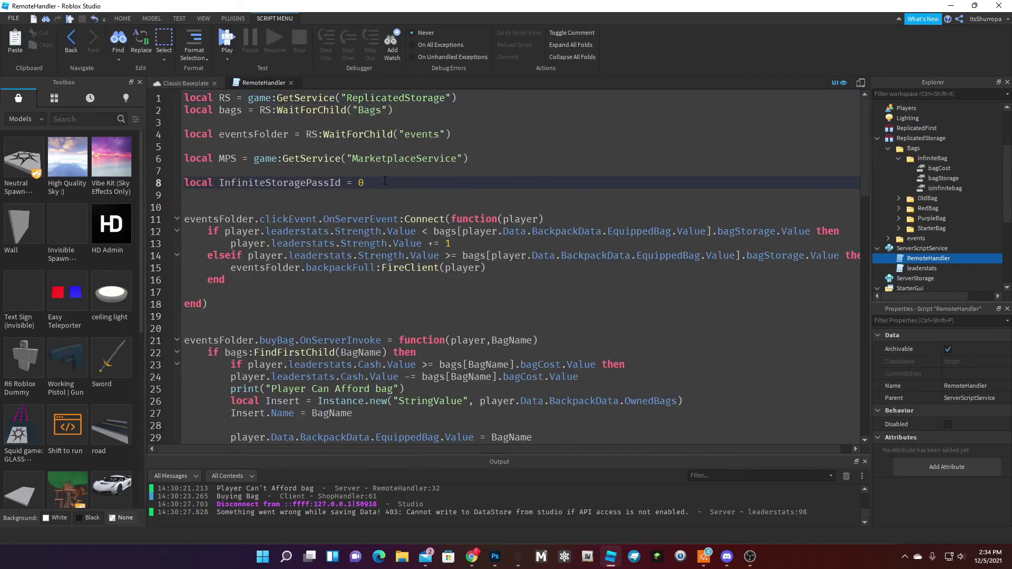
{"action": "type", "text": " -- Gamepass Id Infinite"}
{"action": "left_click", "coordinate": [291, 82]}
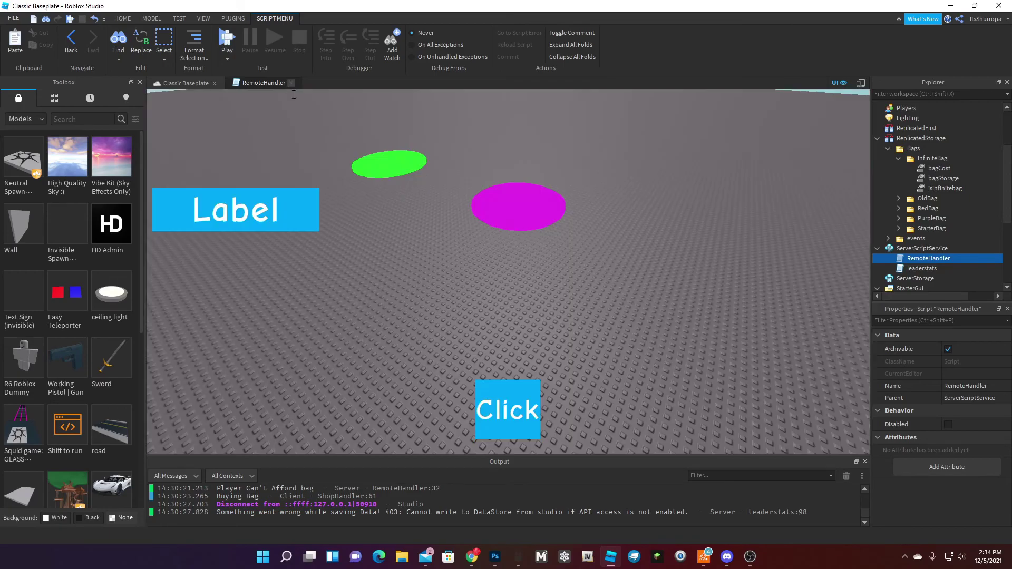
{"action": "left_click", "coordinate": [414, 248]}
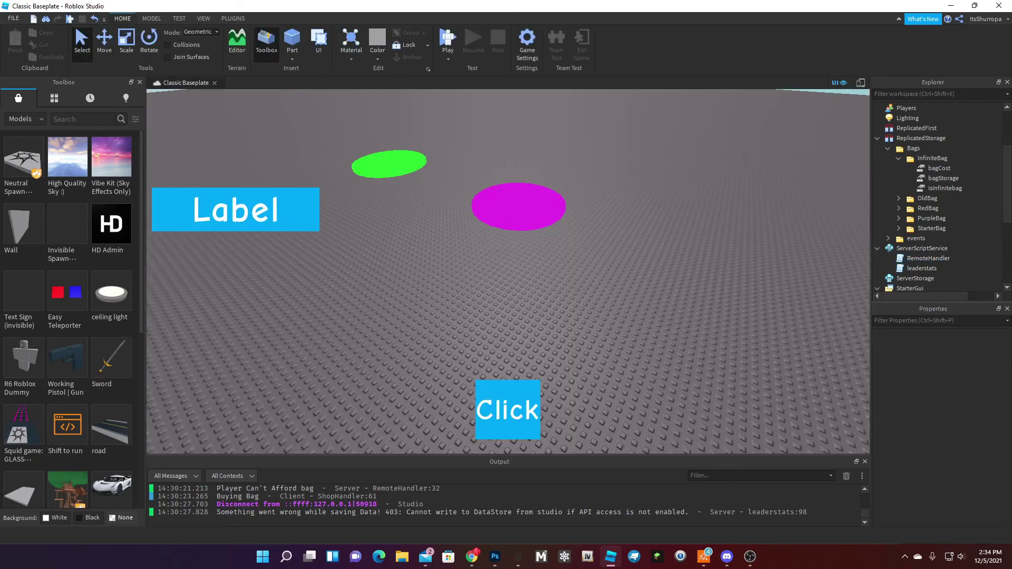